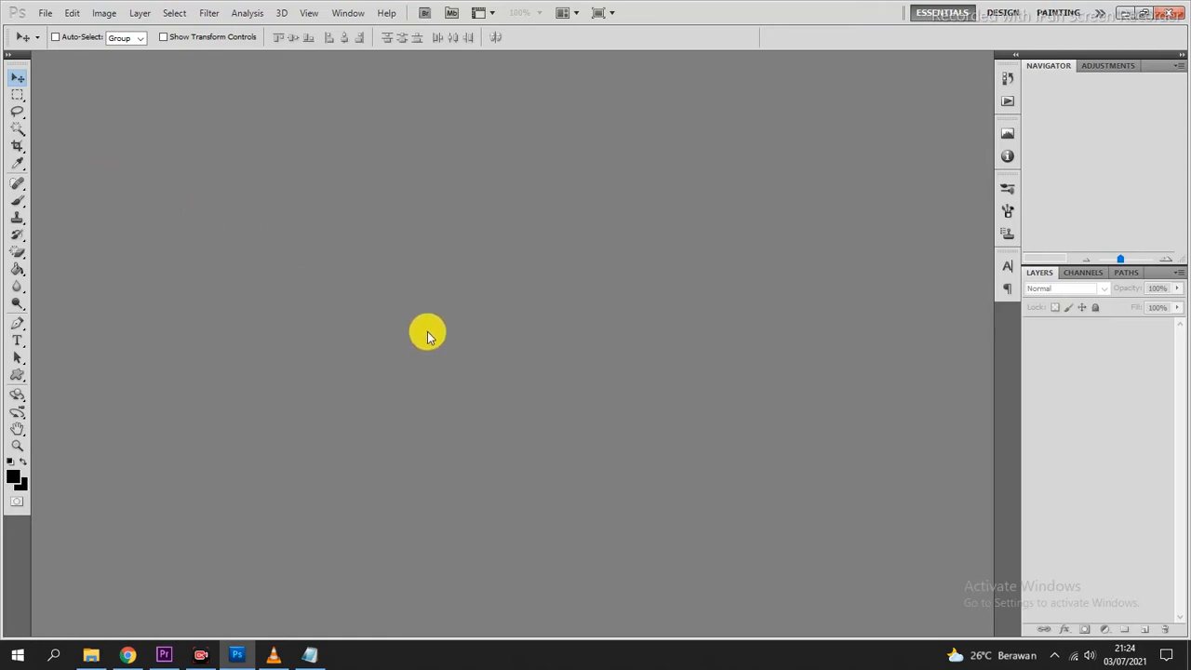
# Switch to Chrome, browse the "vector skull line" image results and open the Clipart Station skull profile clipart in its own tab.
pyautogui.click(130, 655)
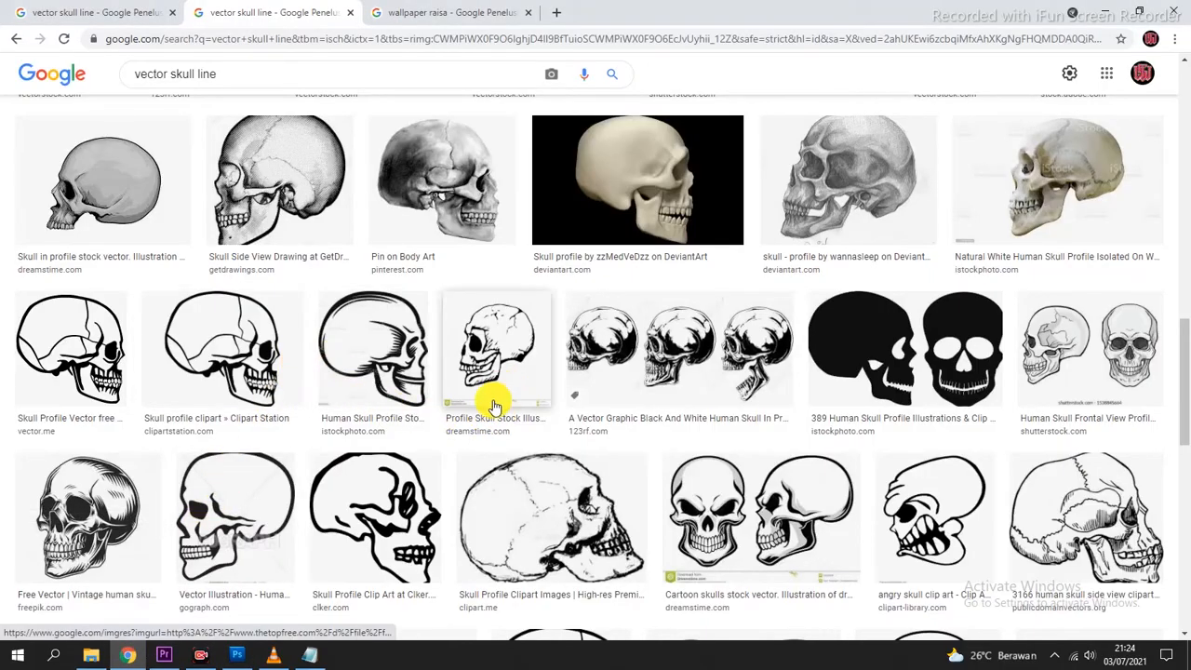
pyautogui.scroll(3, 482, 424)
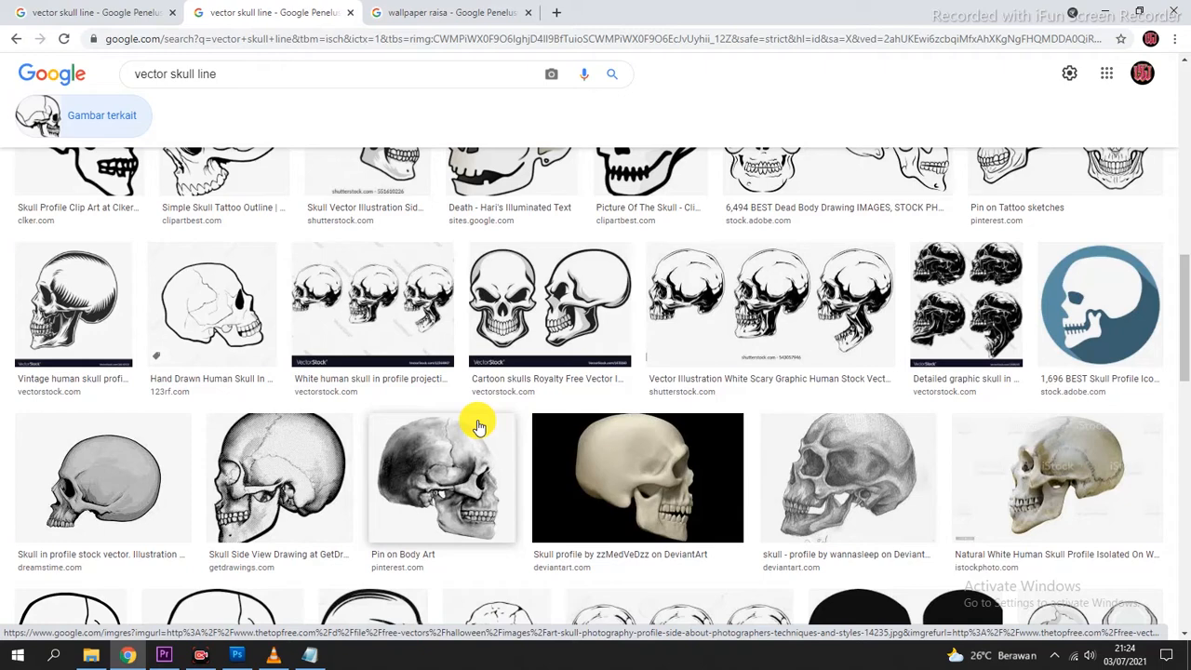
pyautogui.scroll(-3, 478, 426)
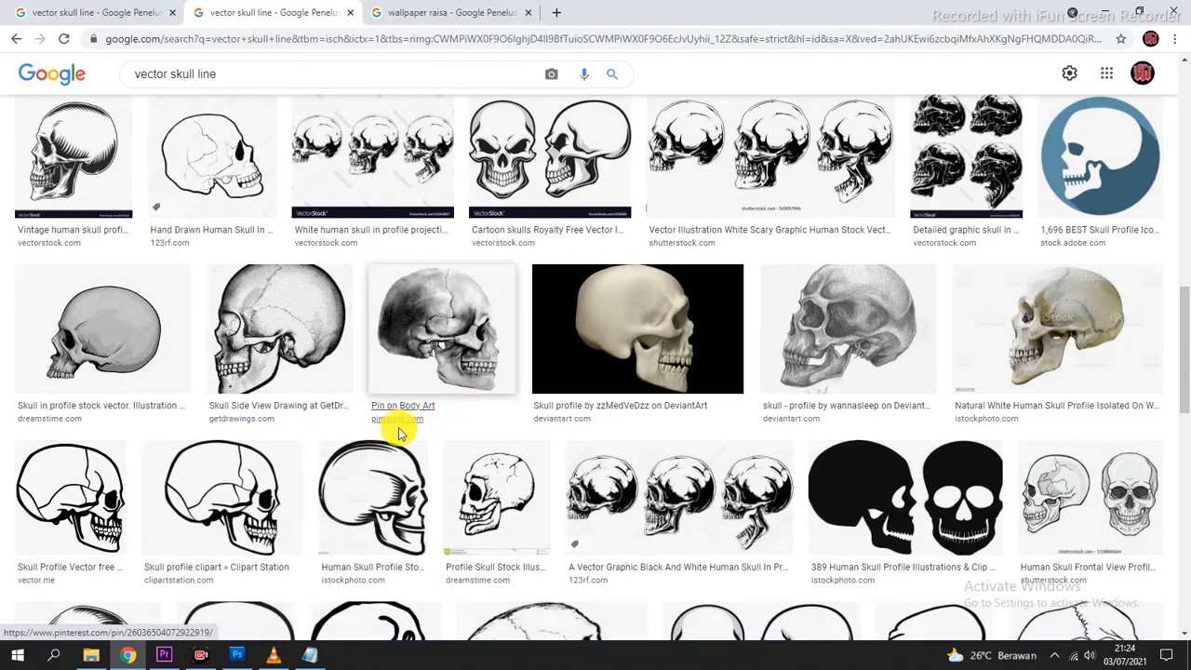
pyautogui.scroll(15, 93, 465)
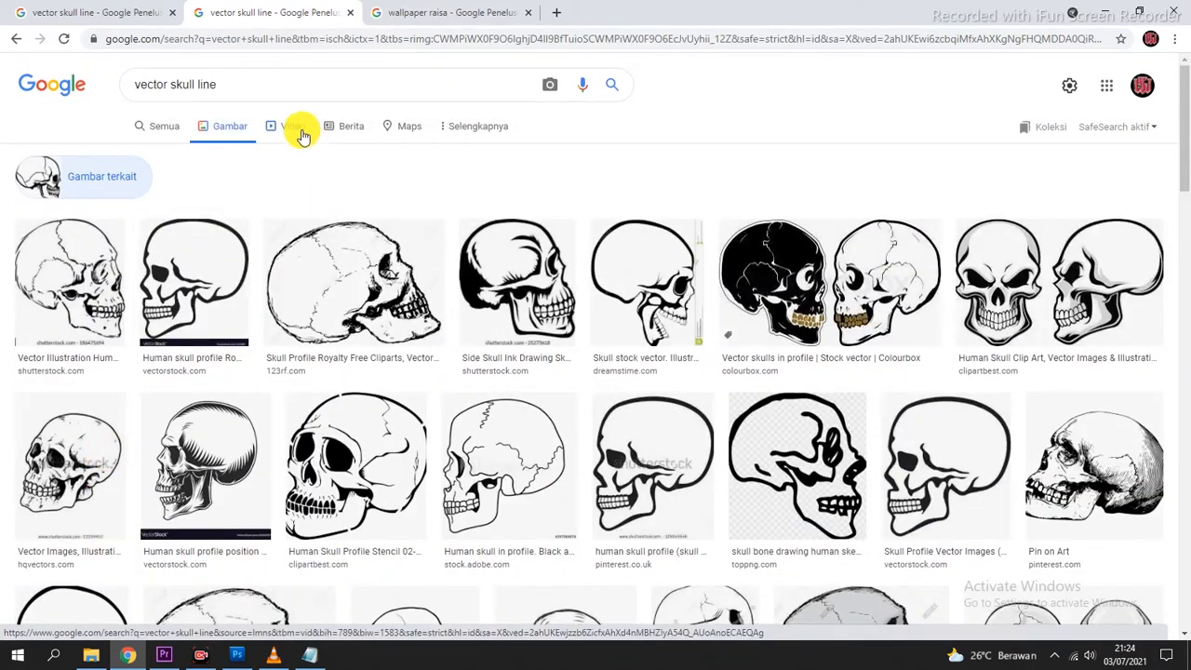
pyautogui.click(252, 87)
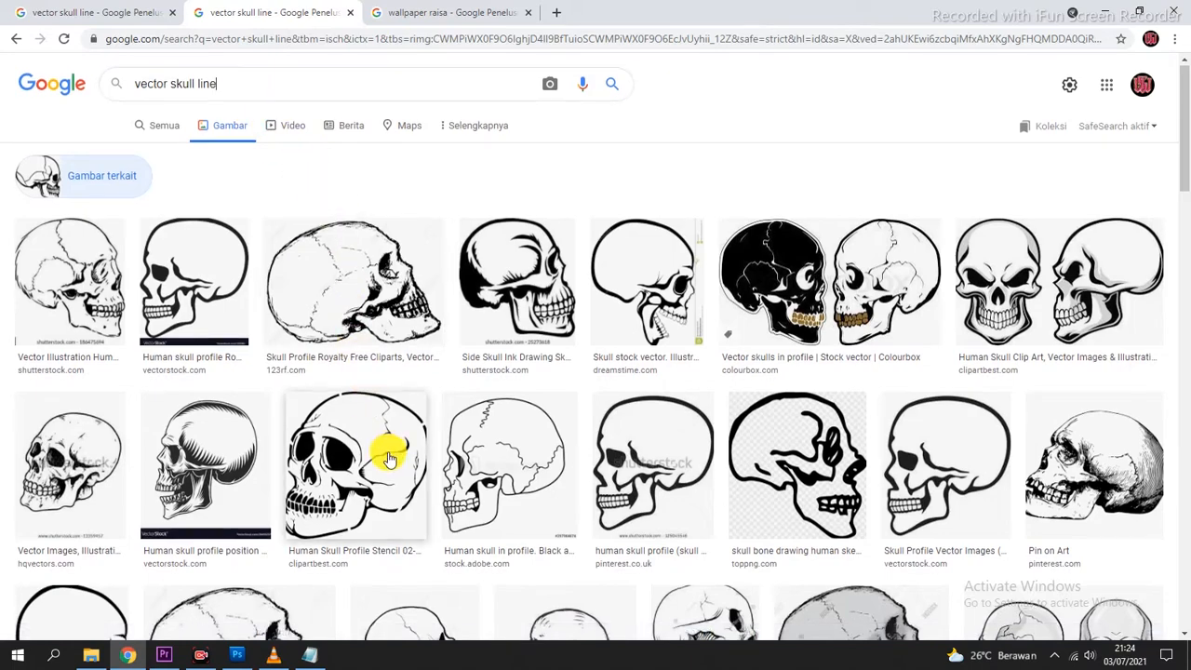
pyautogui.scroll(-8, 389, 456)
pyautogui.scroll(-6, 389, 456)
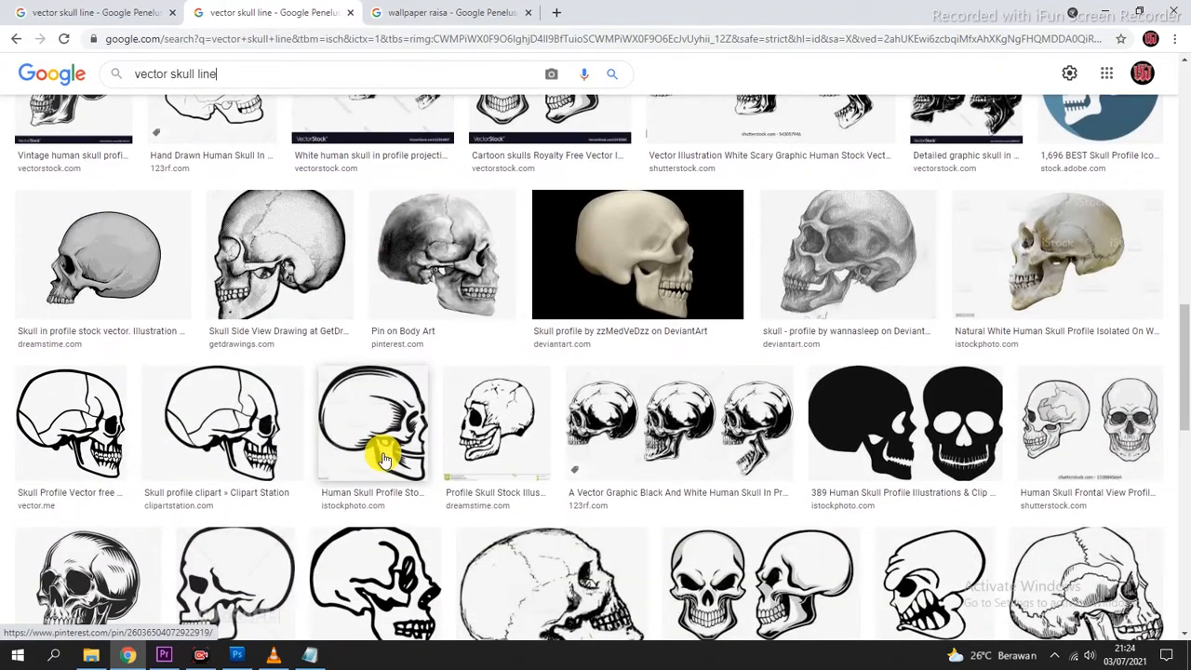
pyautogui.middleClick(254, 451)
pyautogui.click(452, 13)
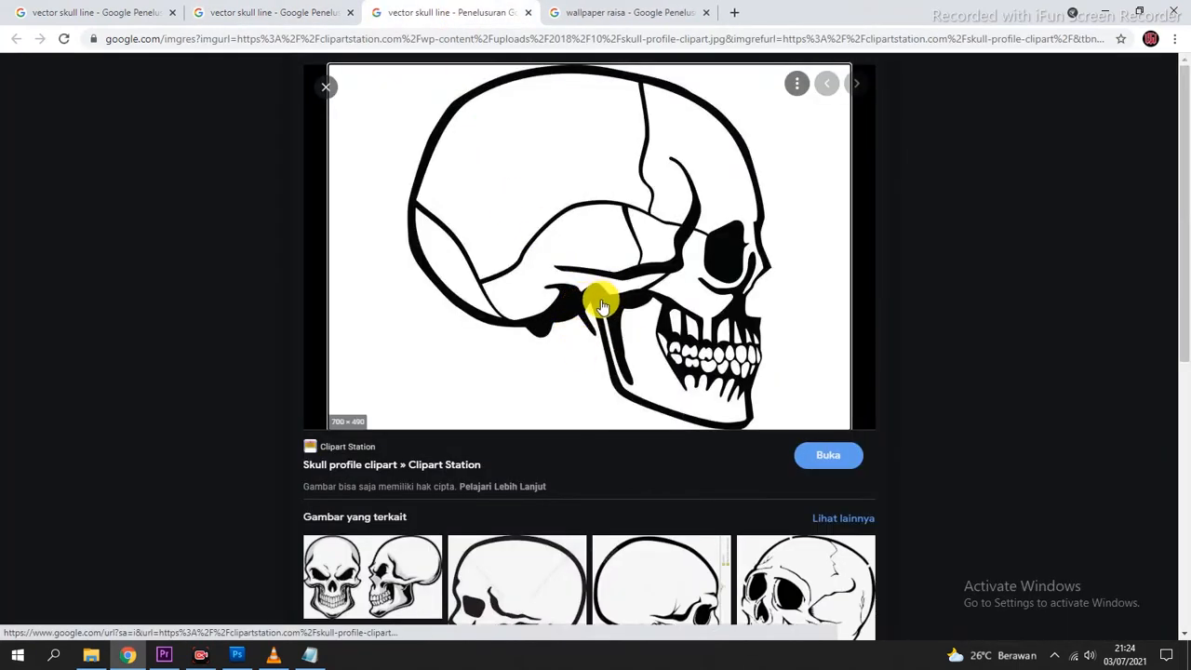
# Save the skull profile image to the Downloads folder as skull-profile-clipart.jpg.
pyautogui.rightClick(560, 220)
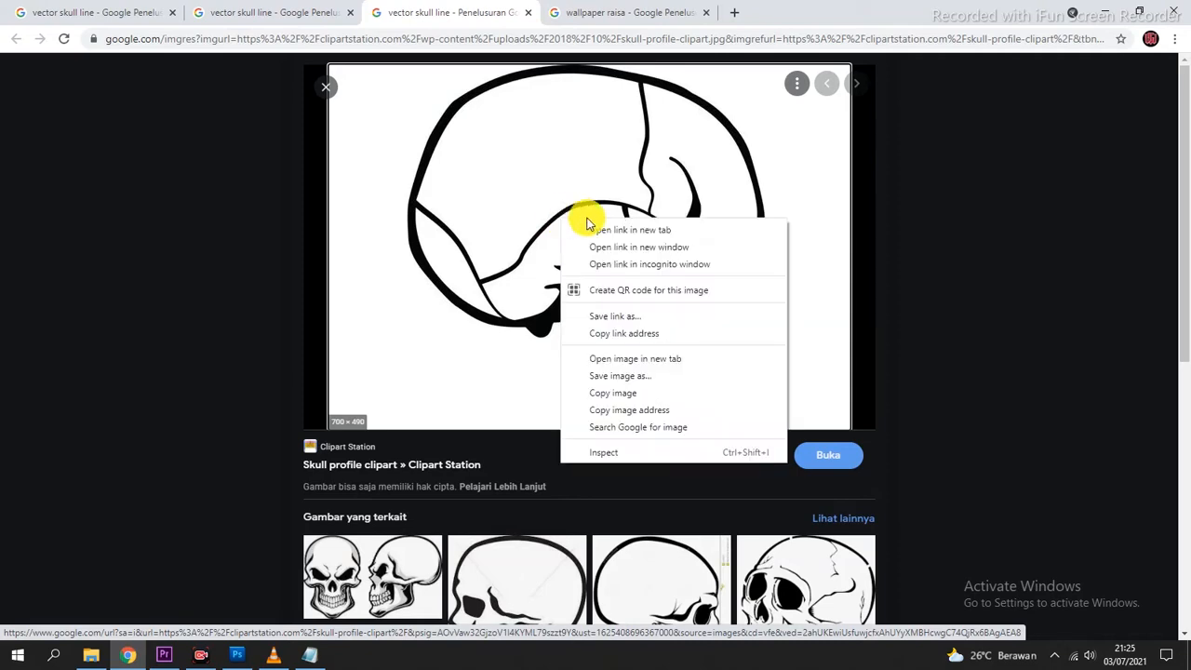
pyautogui.click(626, 384)
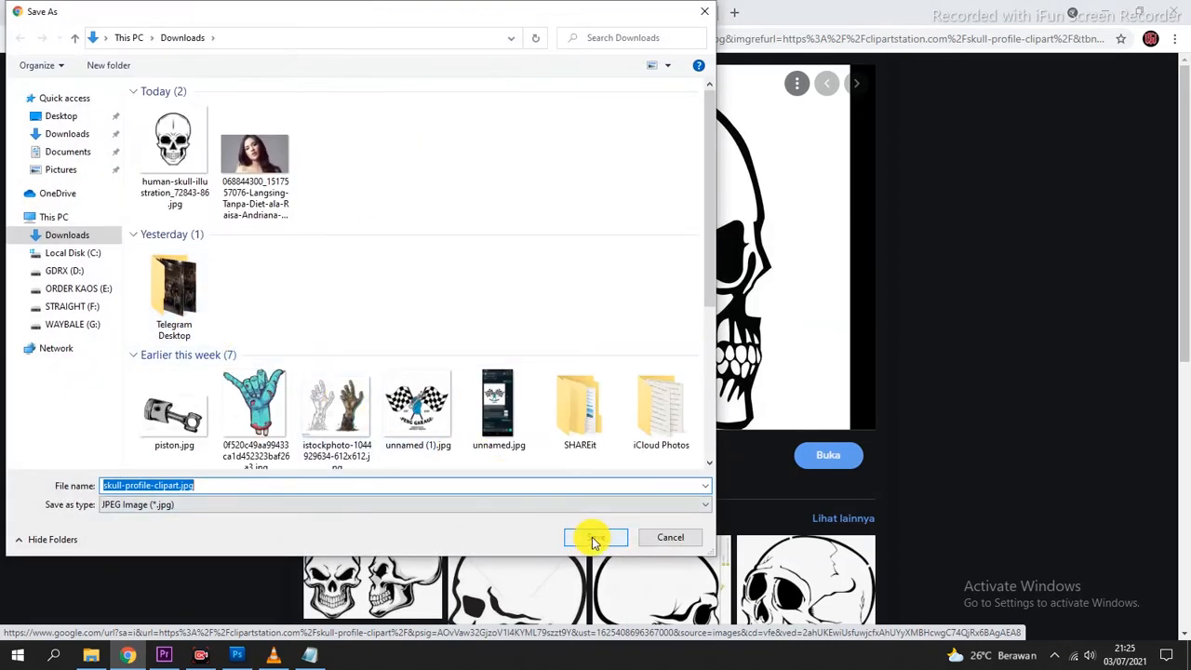
pyautogui.click(594, 539)
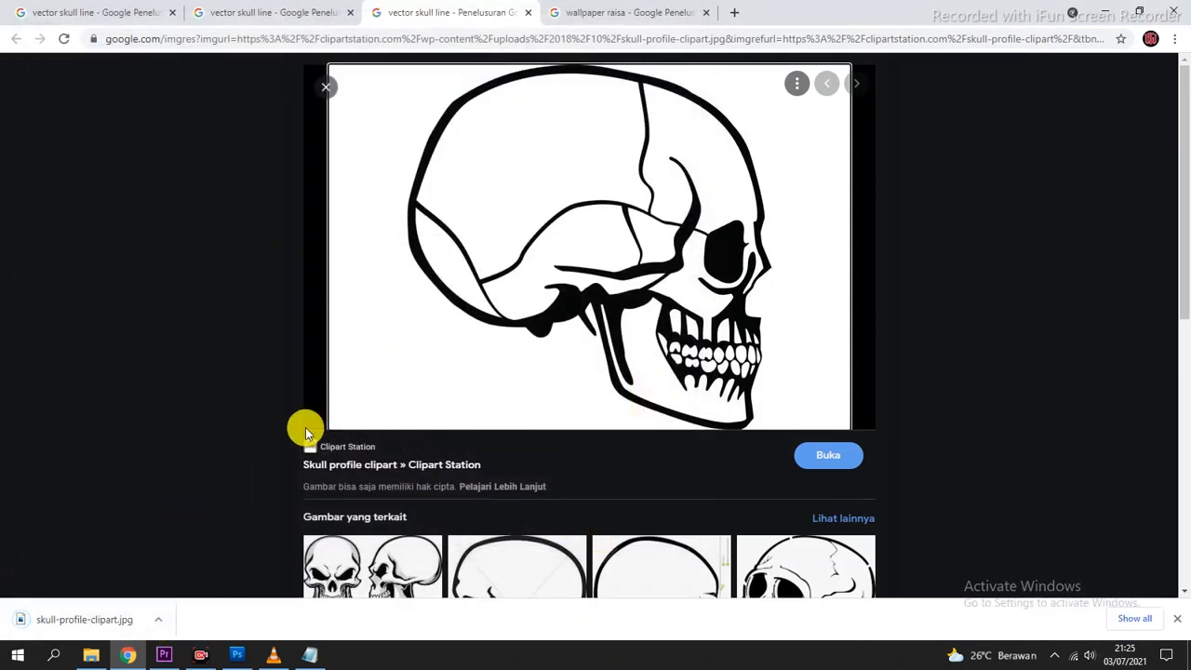
# Open the Kanal247 portrait from the "wallpaper raisa" image results and save it to Downloads as 3483.jpg.
pyautogui.click(614, 11)
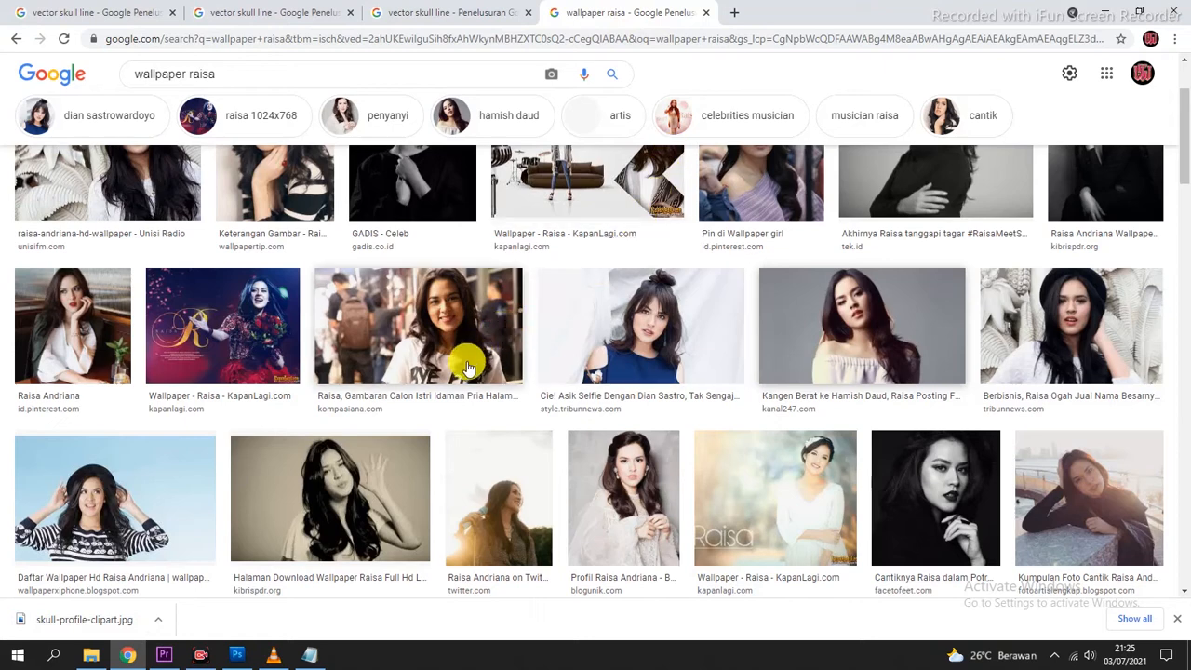
pyautogui.middleClick(856, 310)
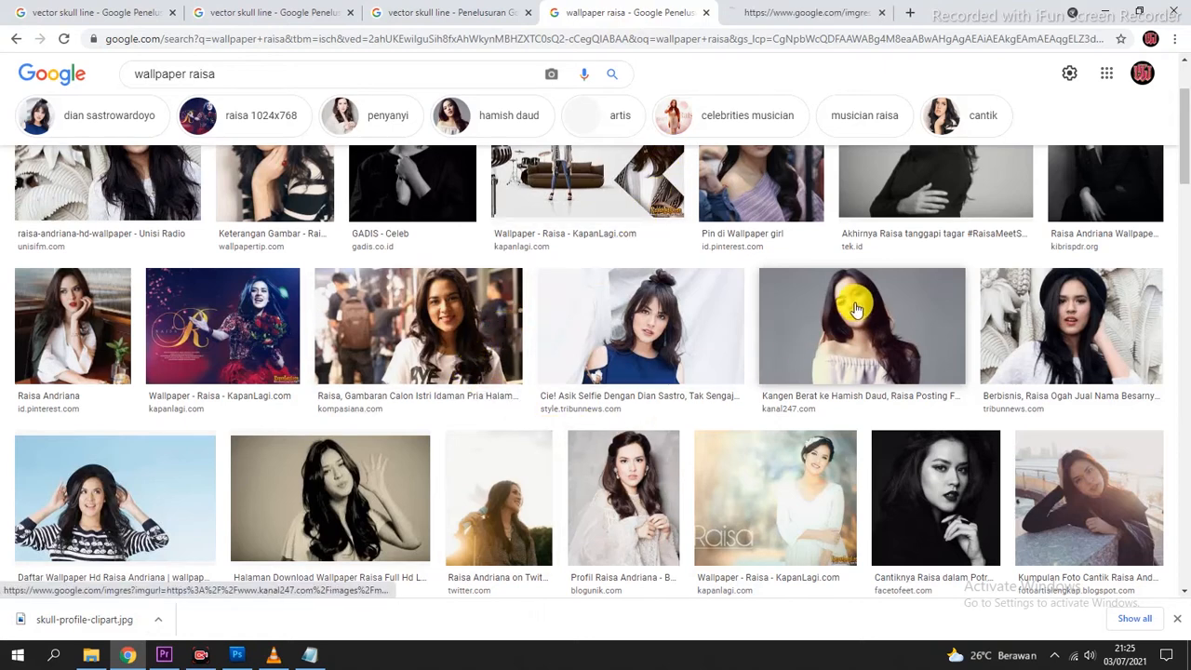
pyautogui.click(791, 12)
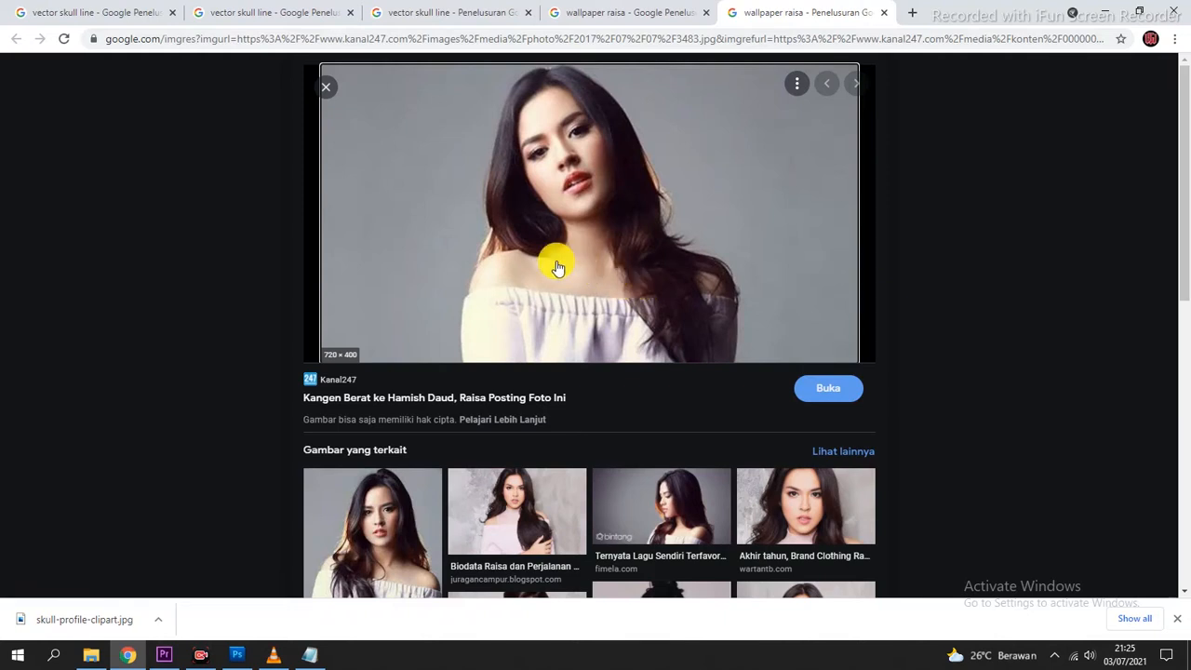
pyautogui.rightClick(565, 196)
pyautogui.click(665, 351)
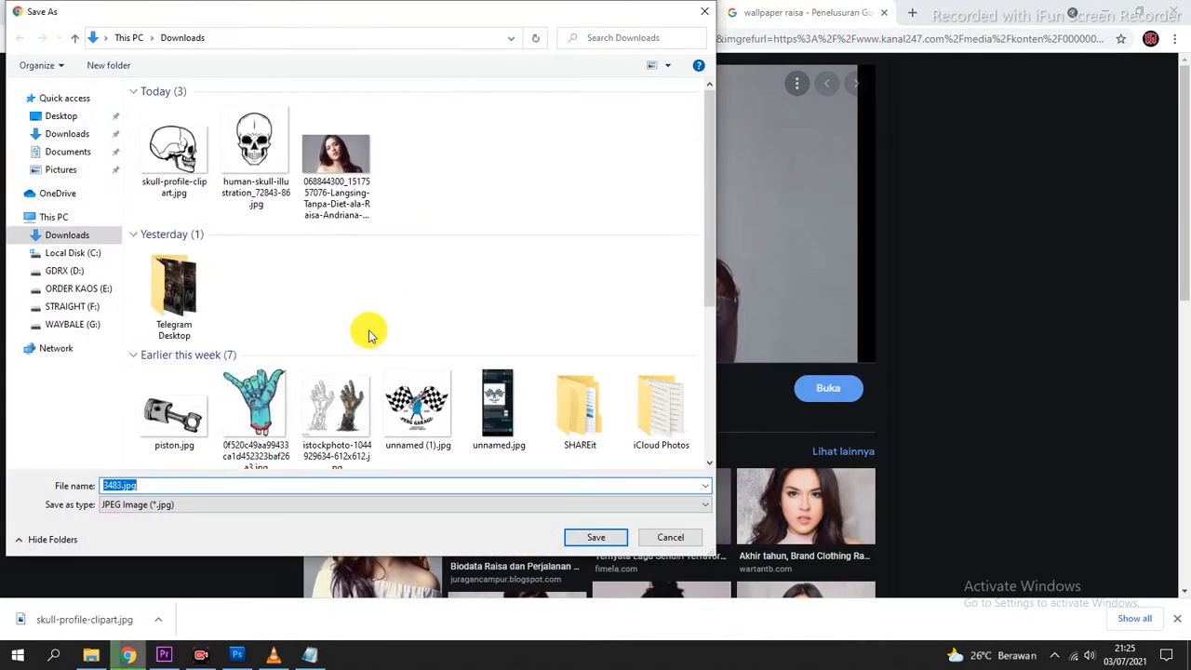
pyautogui.click(592, 537)
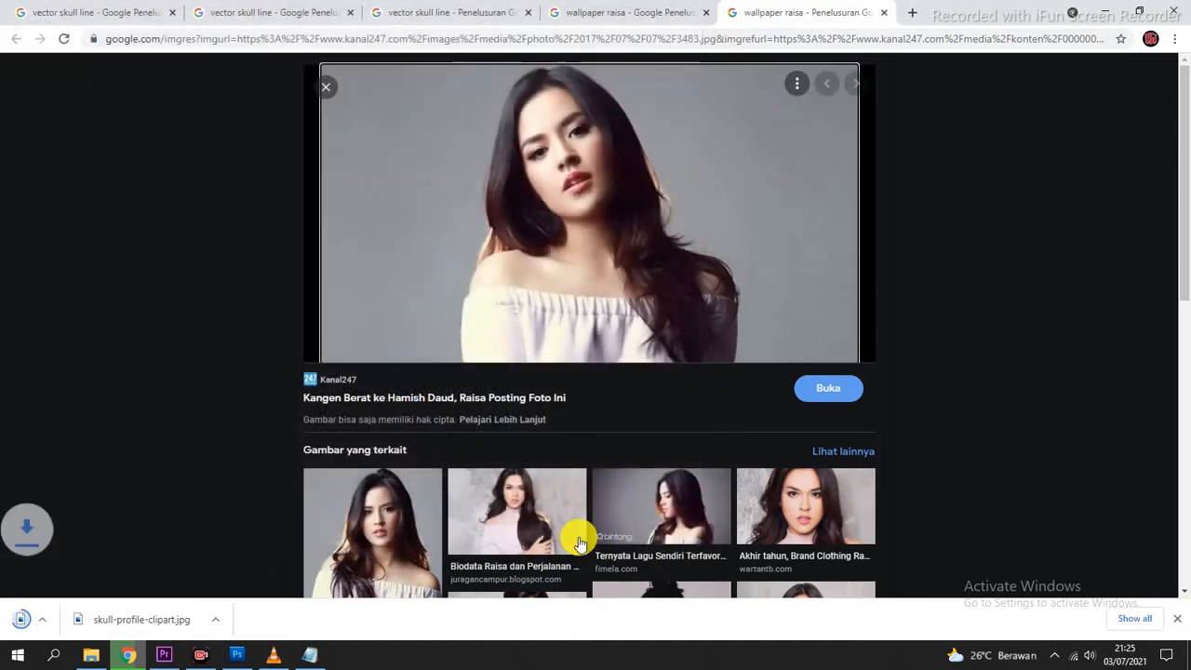
# Switch to Photoshop and create a new International Paper document in A3 size, 297 x 420 mm, with a white background.
pyautogui.click(239, 656)
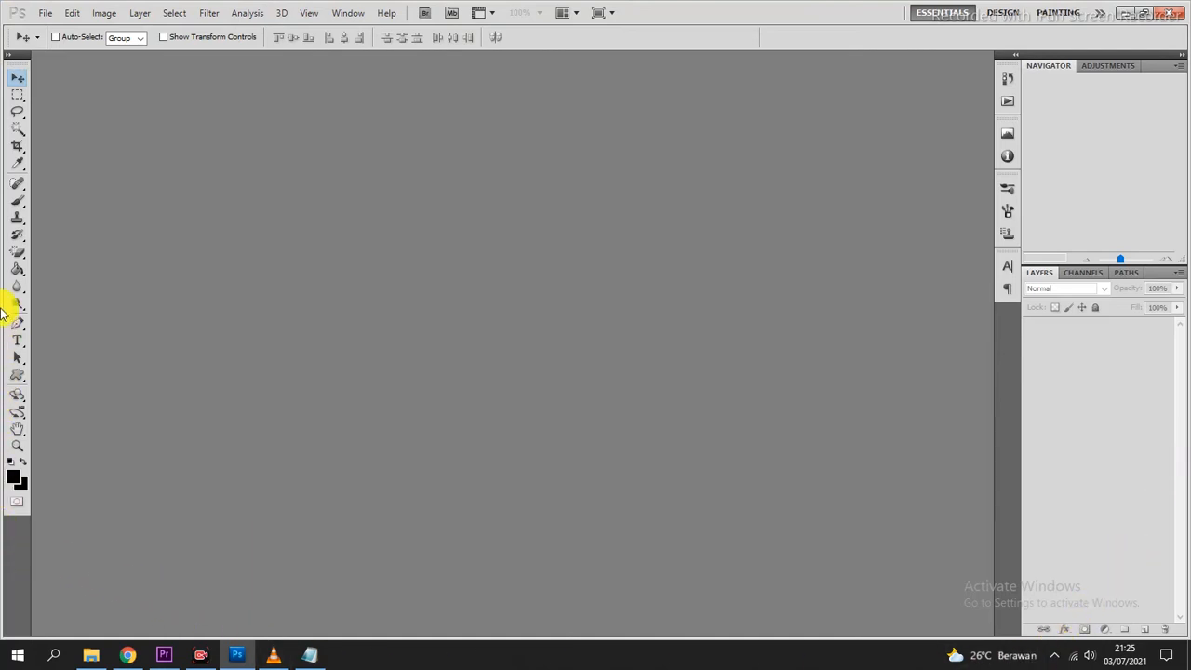
pyautogui.click(38, 15)
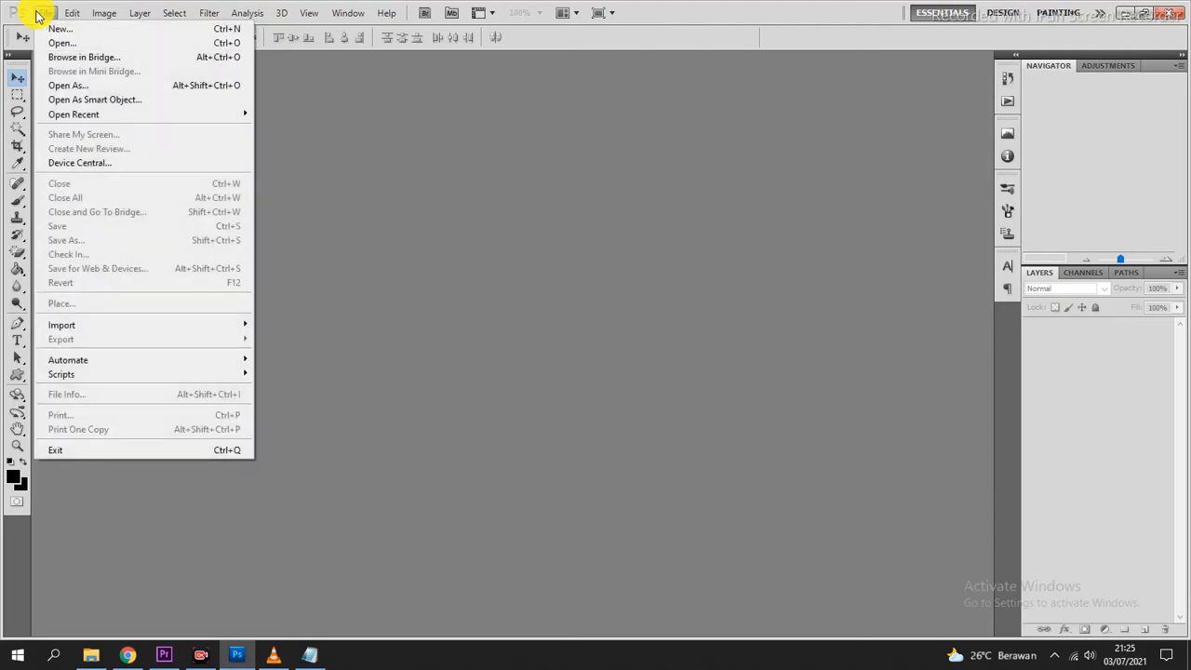
pyautogui.click(82, 29)
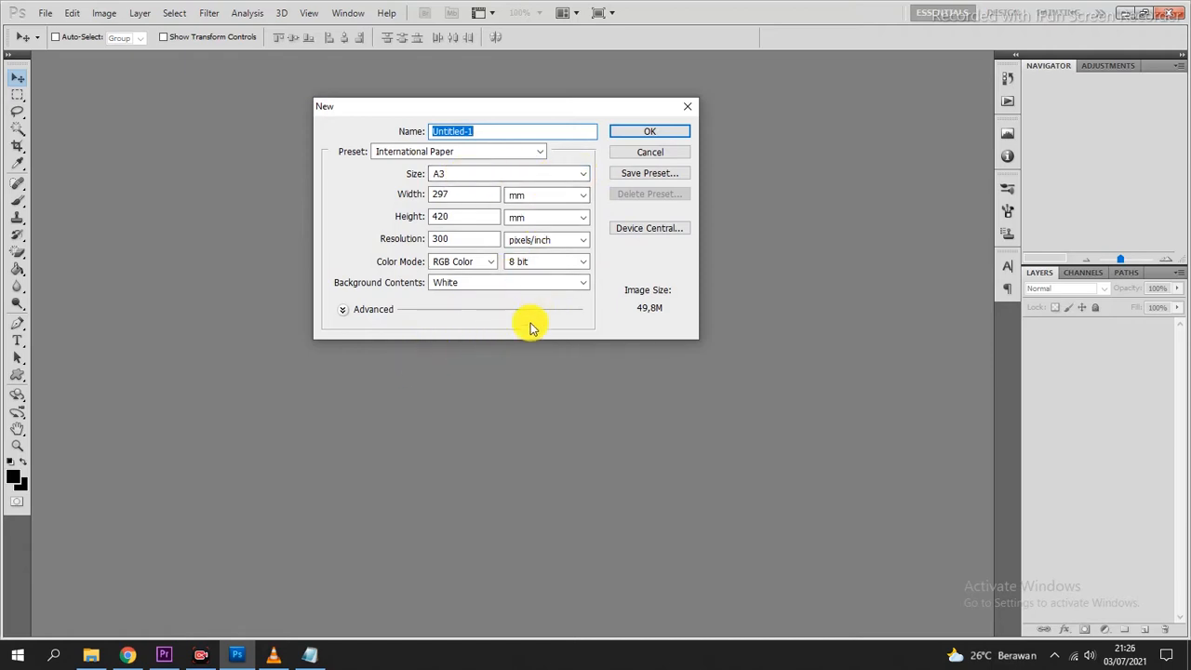
pyautogui.click(578, 174)
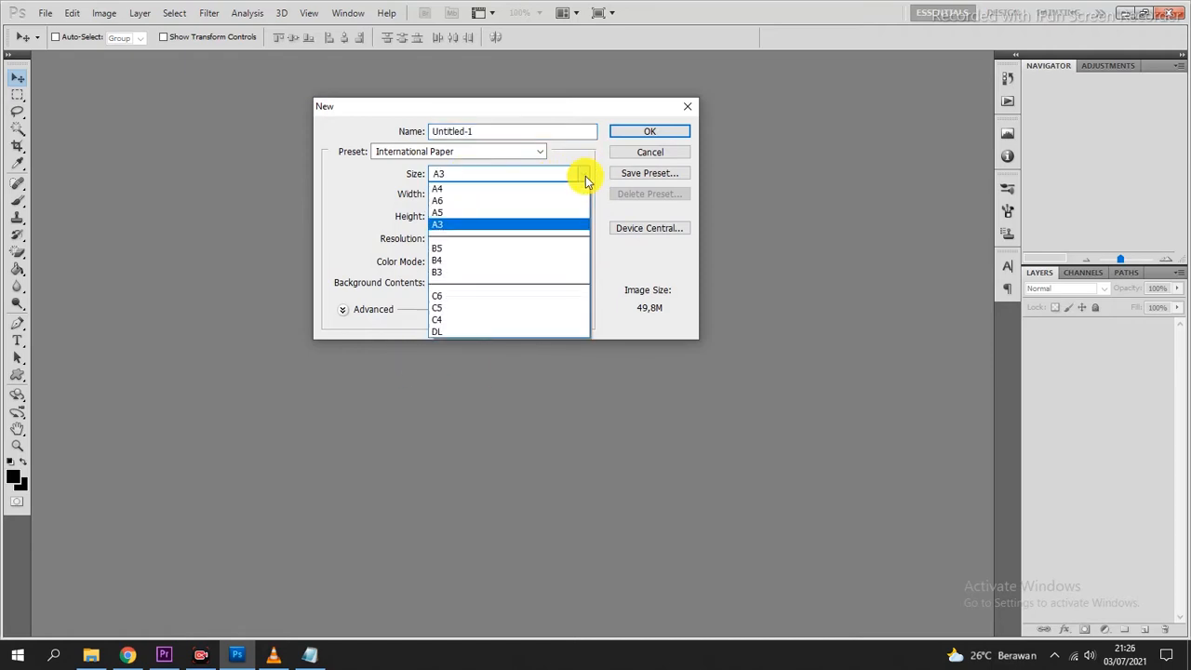
pyautogui.click(484, 188)
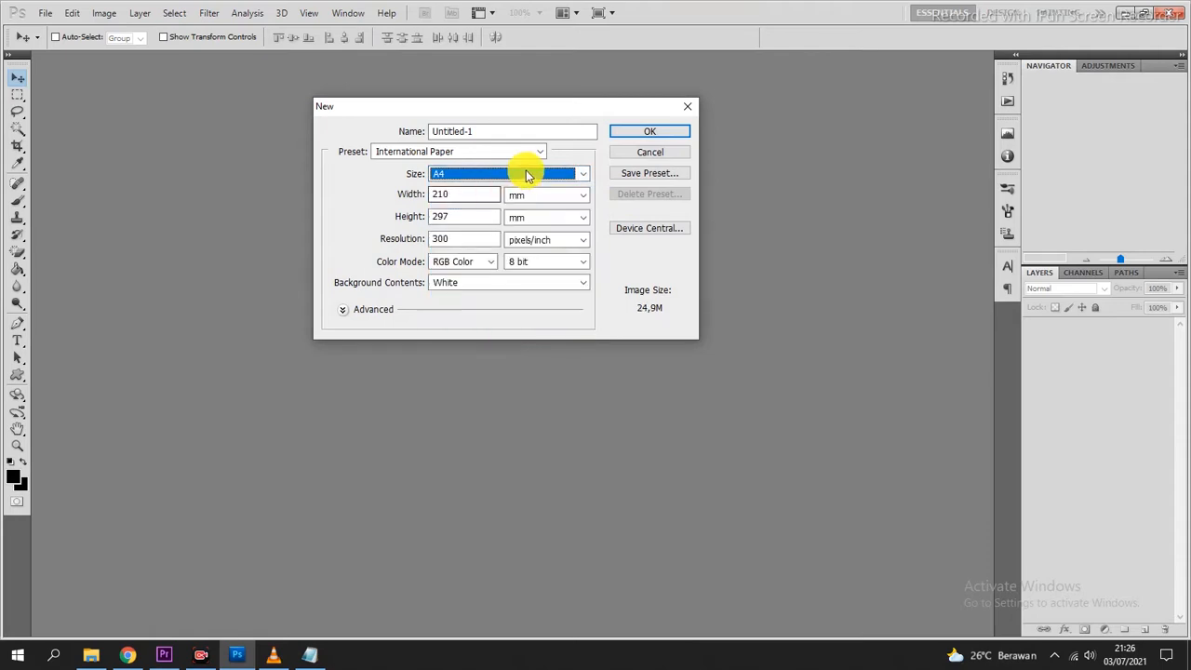
pyautogui.click(577, 176)
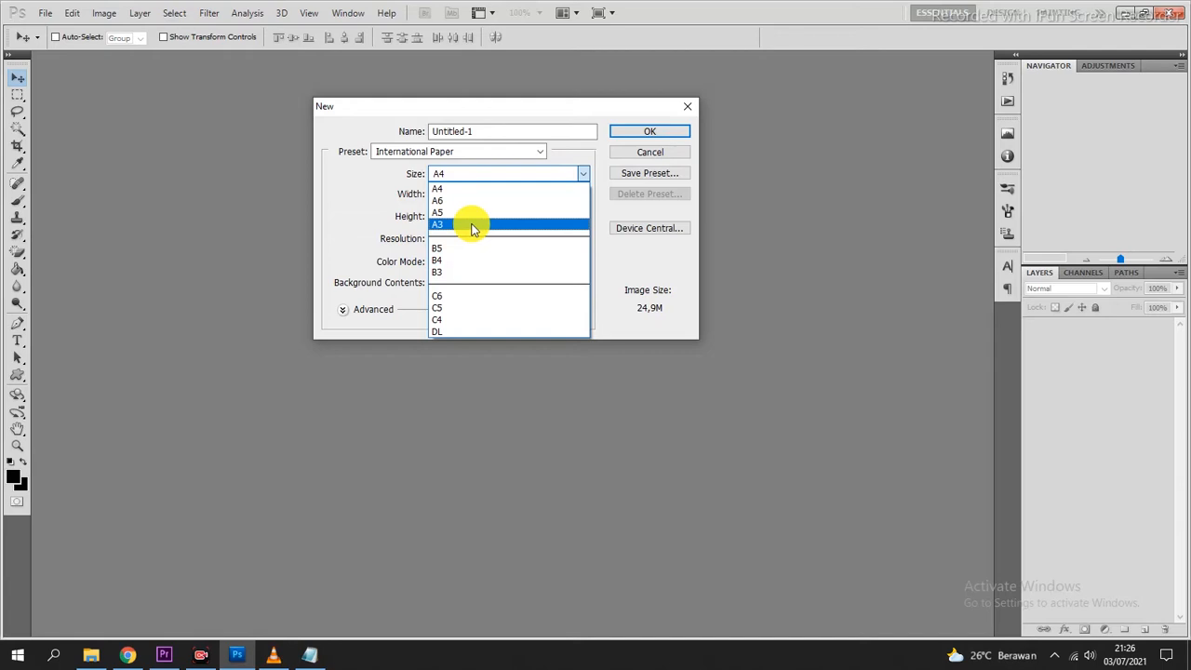
pyautogui.click(472, 227)
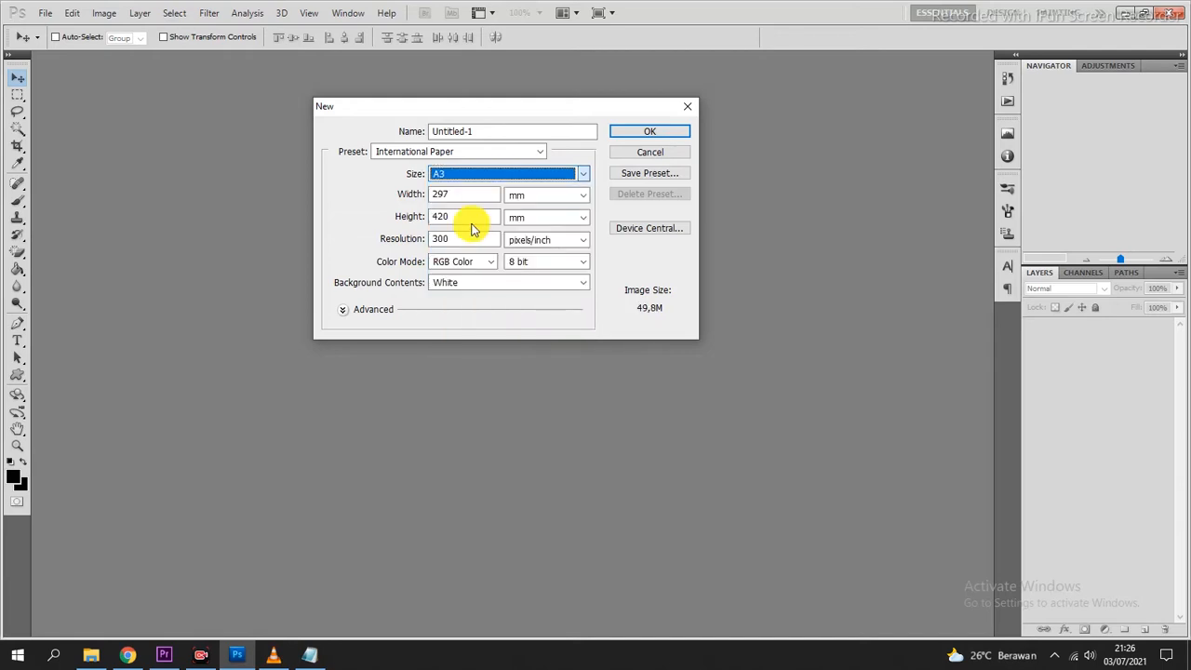
pyautogui.click(657, 133)
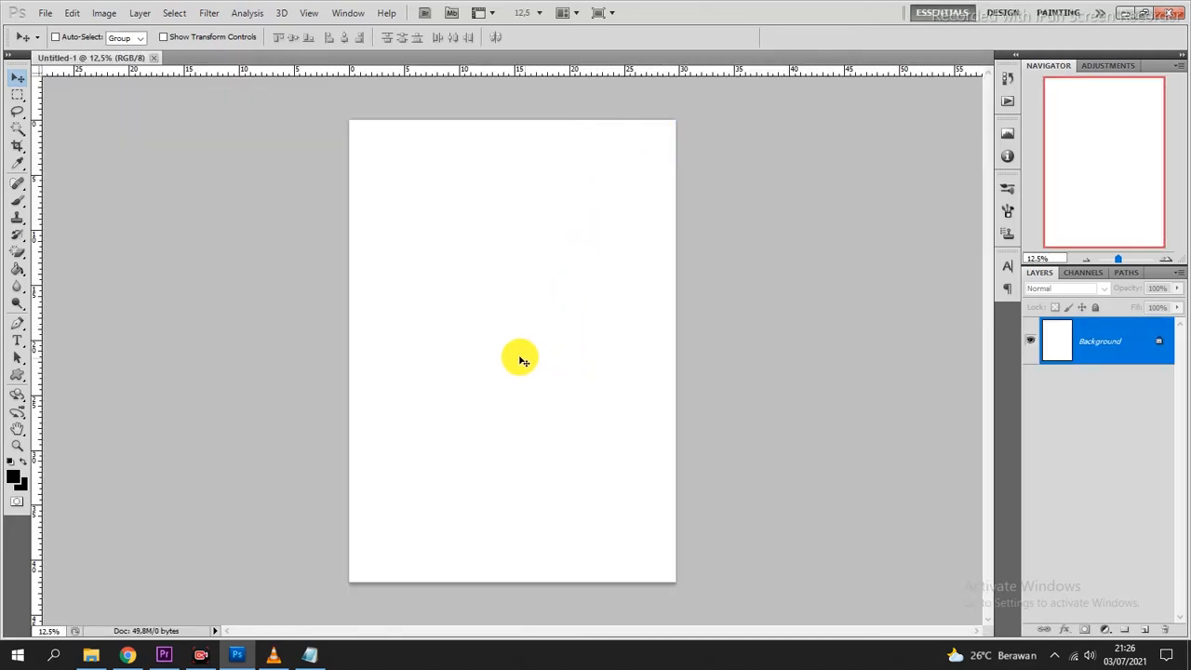
# Open skull-profile-clipart.jpg from the Downloads folder.
pyautogui.click(45, 13)
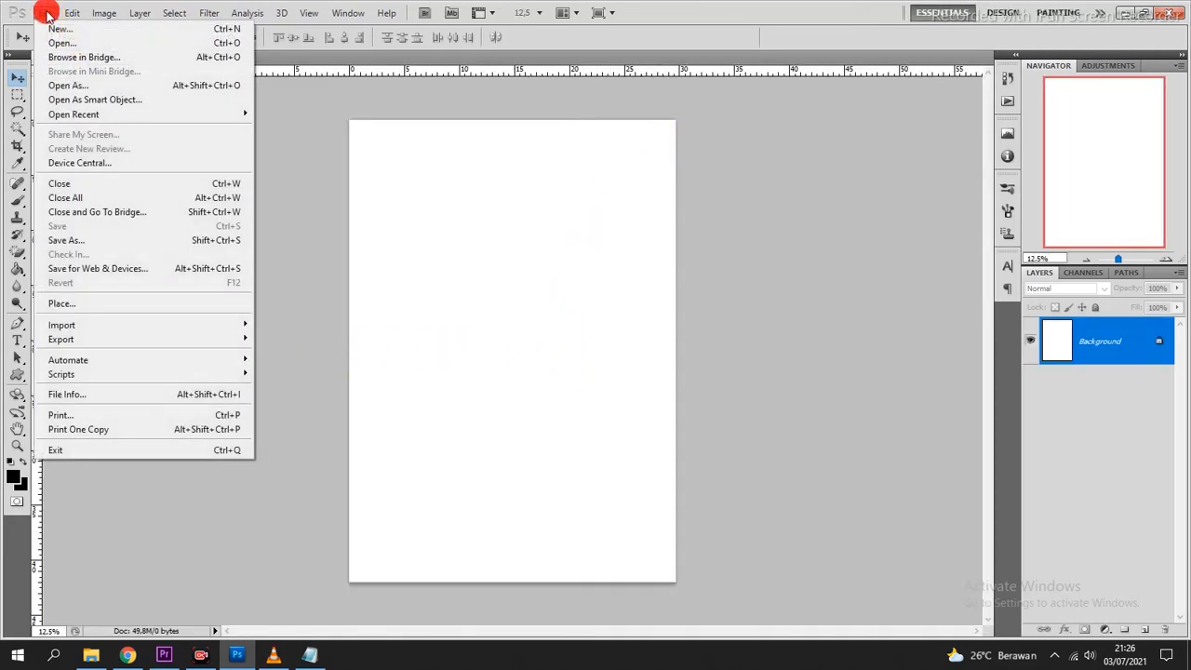
pyautogui.click(57, 43)
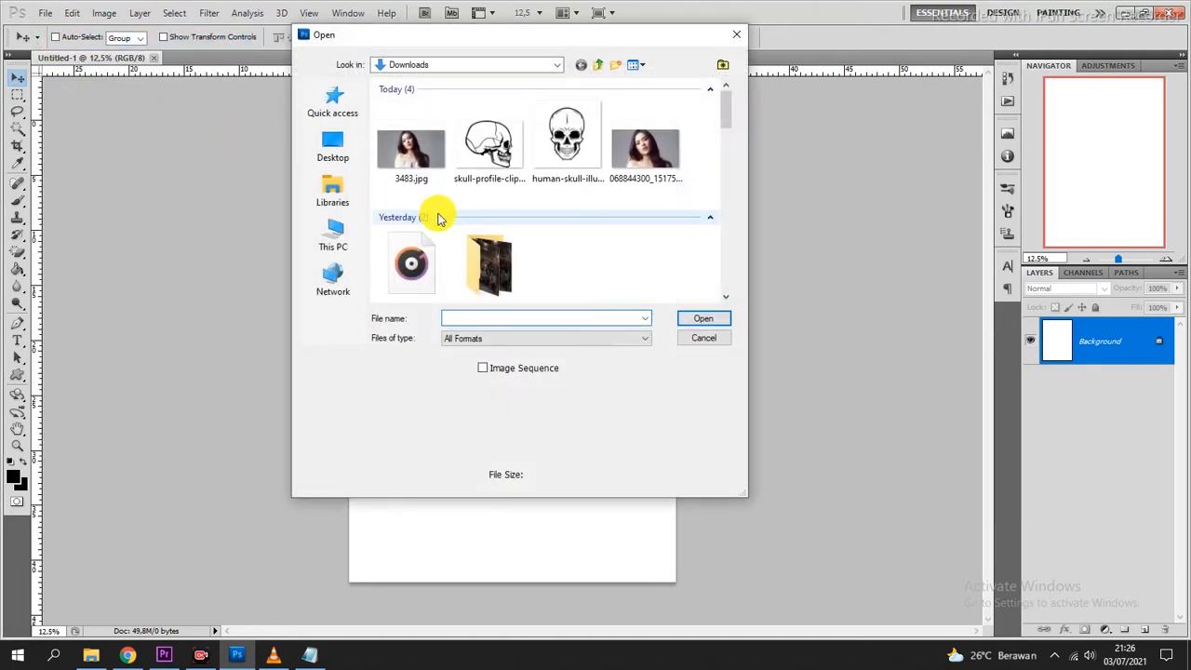
pyautogui.click(489, 149)
pyautogui.click(711, 319)
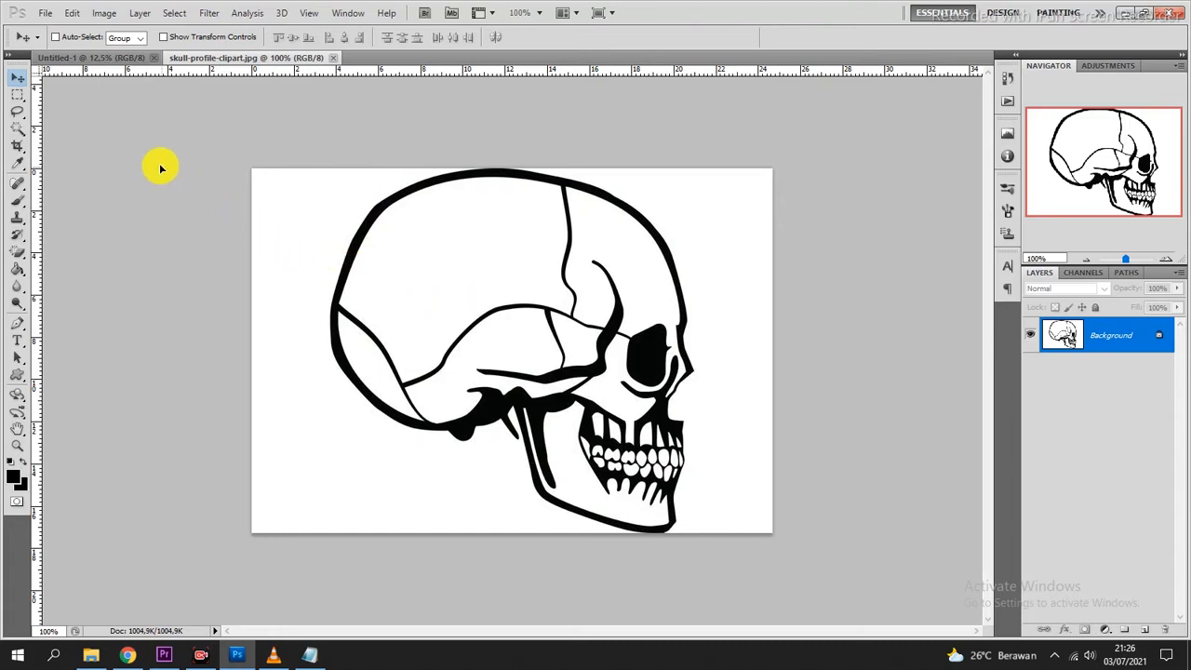
# Copy the skull image onto the blank Untitled-1 page as a new layer.
pyautogui.click(88, 57)
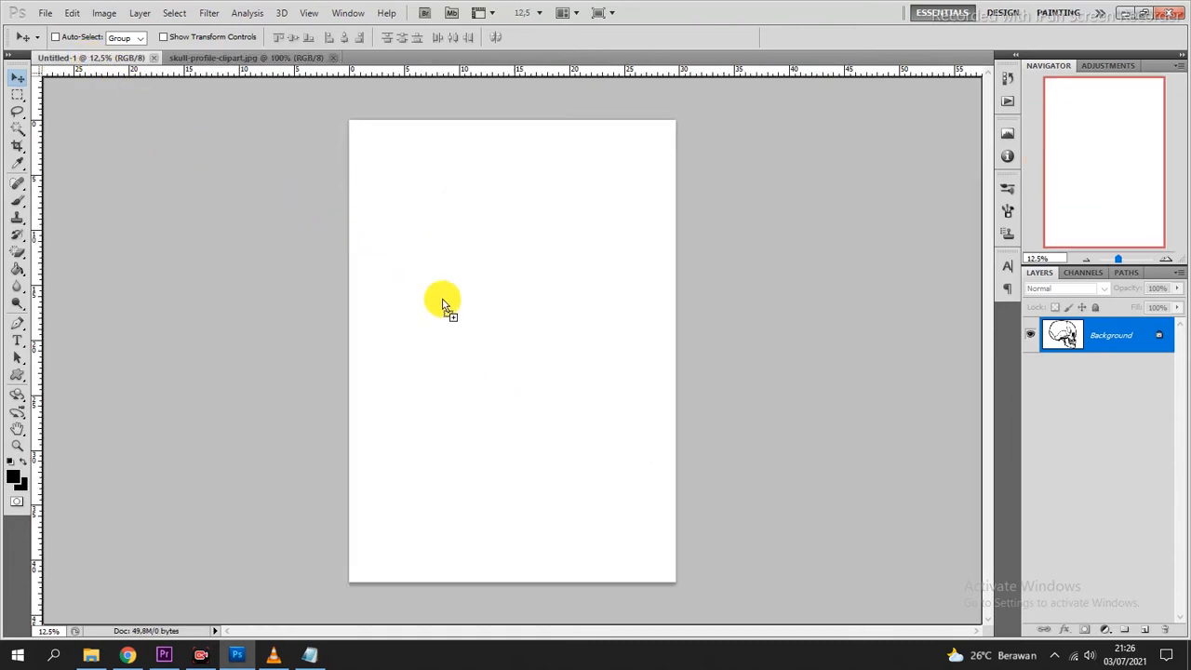
pyautogui.click(476, 306)
pyautogui.moveTo(476, 306); pyautogui.dragTo(477, 308)
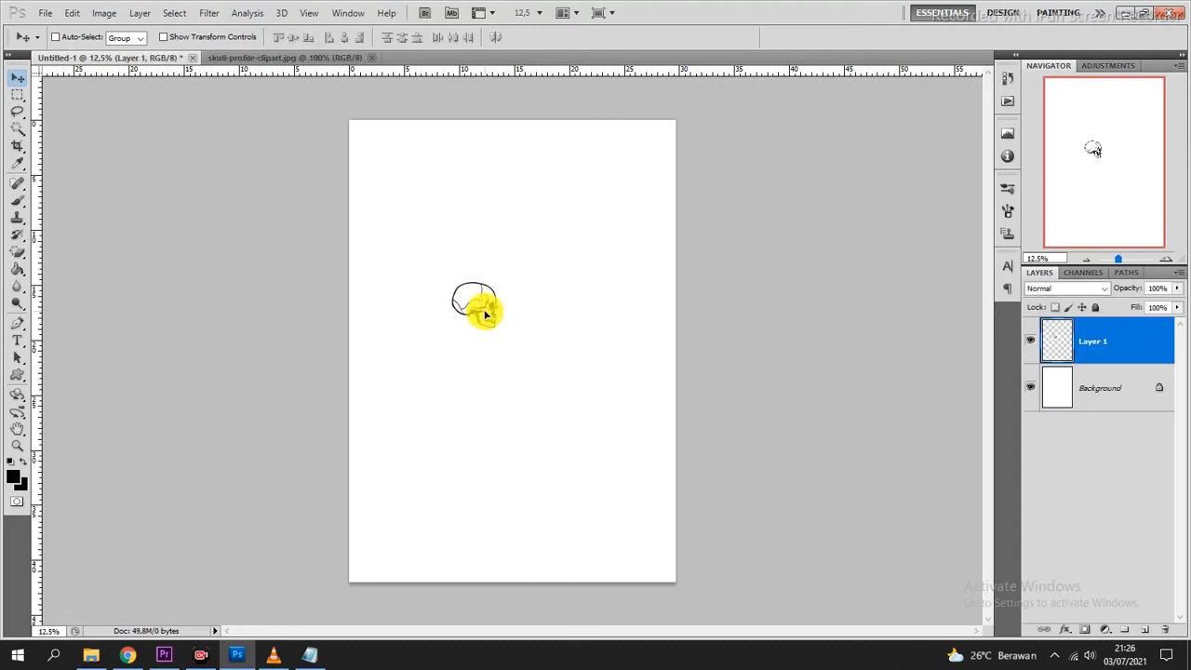
# Scale the skull layer proportionally to about 380% with Free Transform and place it in the lower half of the page.
pyautogui.hotkey('ctrl', 't')
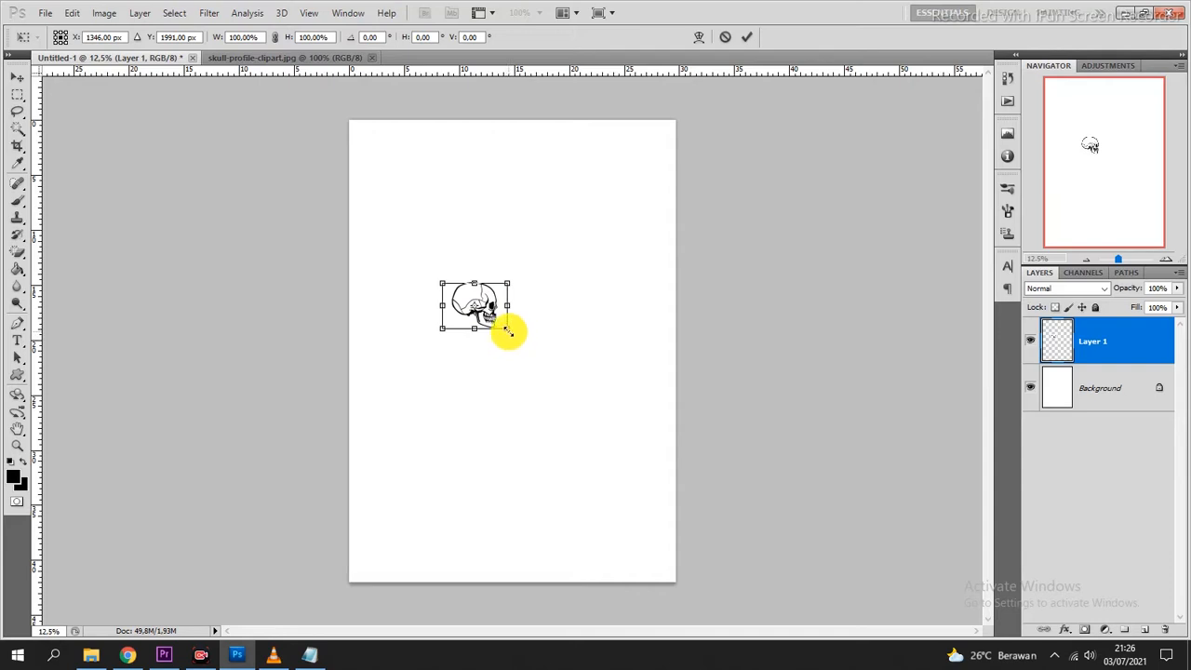
pyautogui.moveTo(508, 331); pyautogui.dragTo(649, 431)
pyautogui.moveTo(603, 382); pyautogui.dragTo(588, 463)
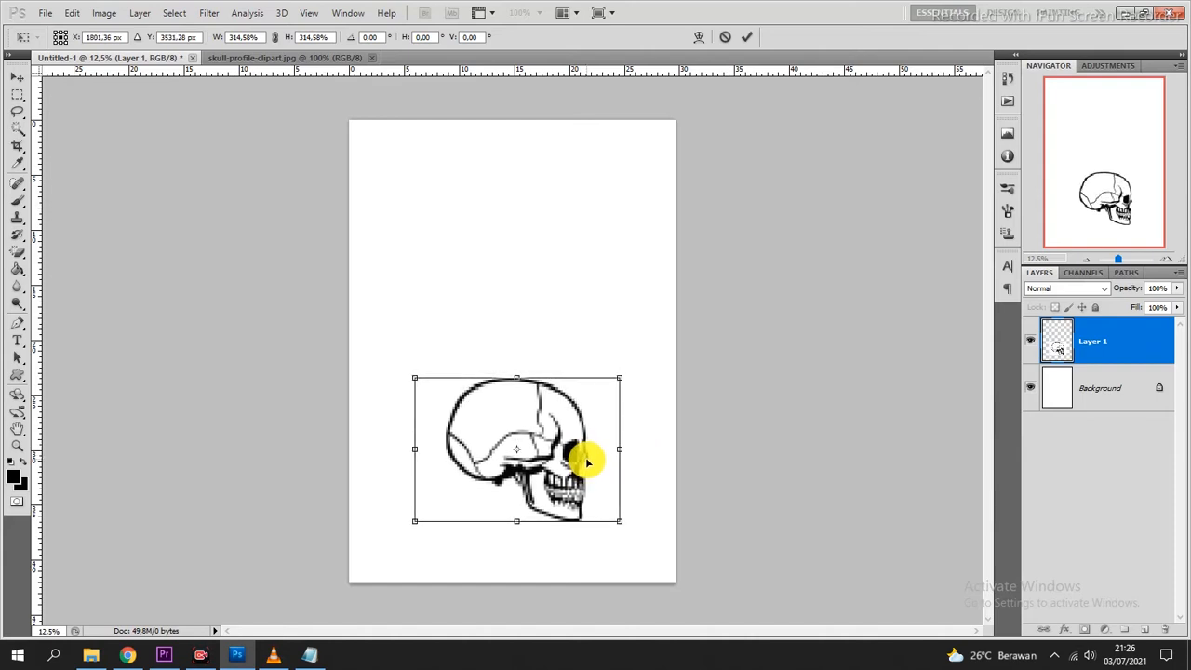
pyautogui.moveTo(617, 522); pyautogui.dragTo(642, 542)
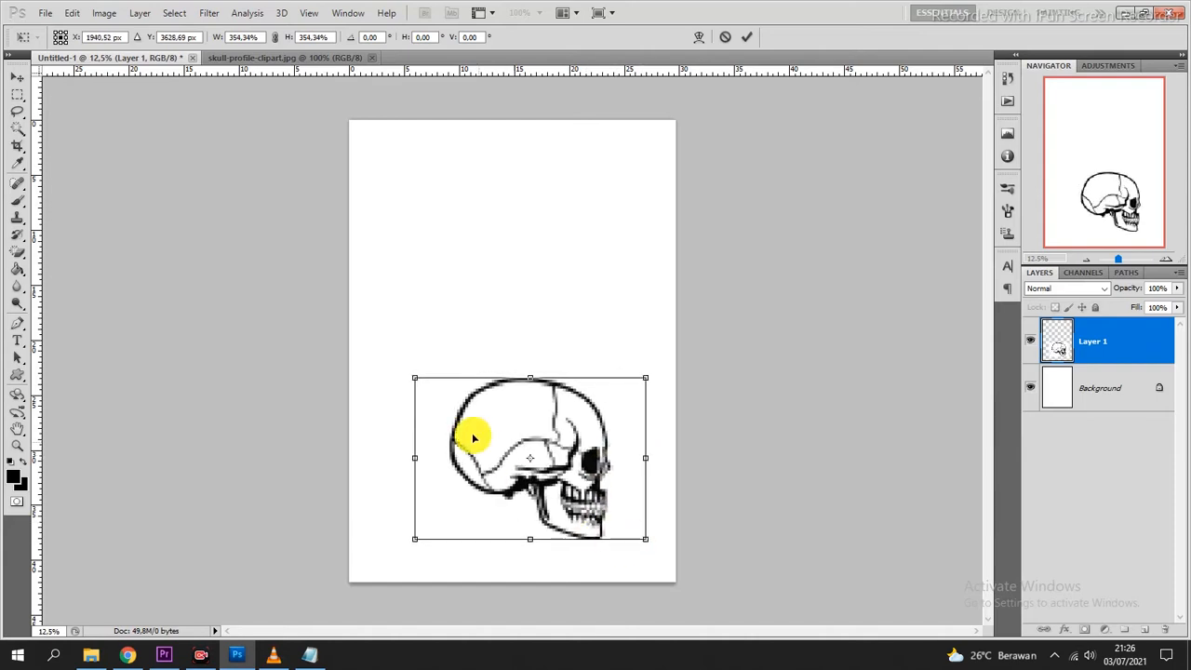
pyautogui.moveTo(415, 379); pyautogui.dragTo(381, 352)
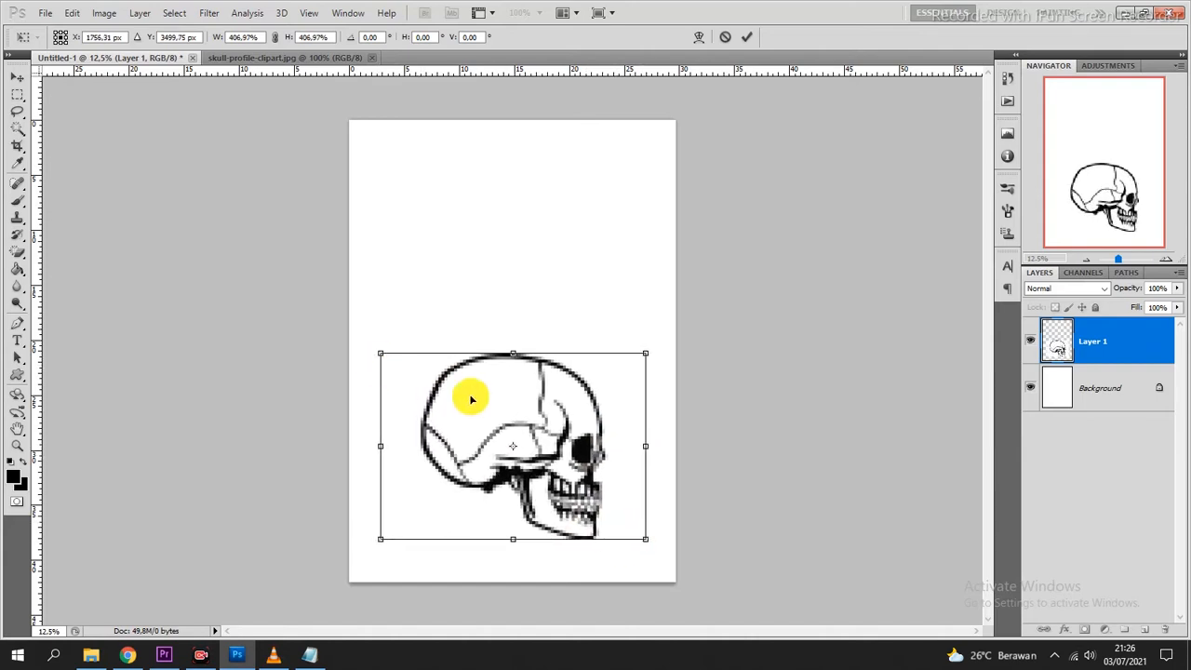
pyautogui.moveTo(647, 354); pyautogui.dragTo(635, 365)
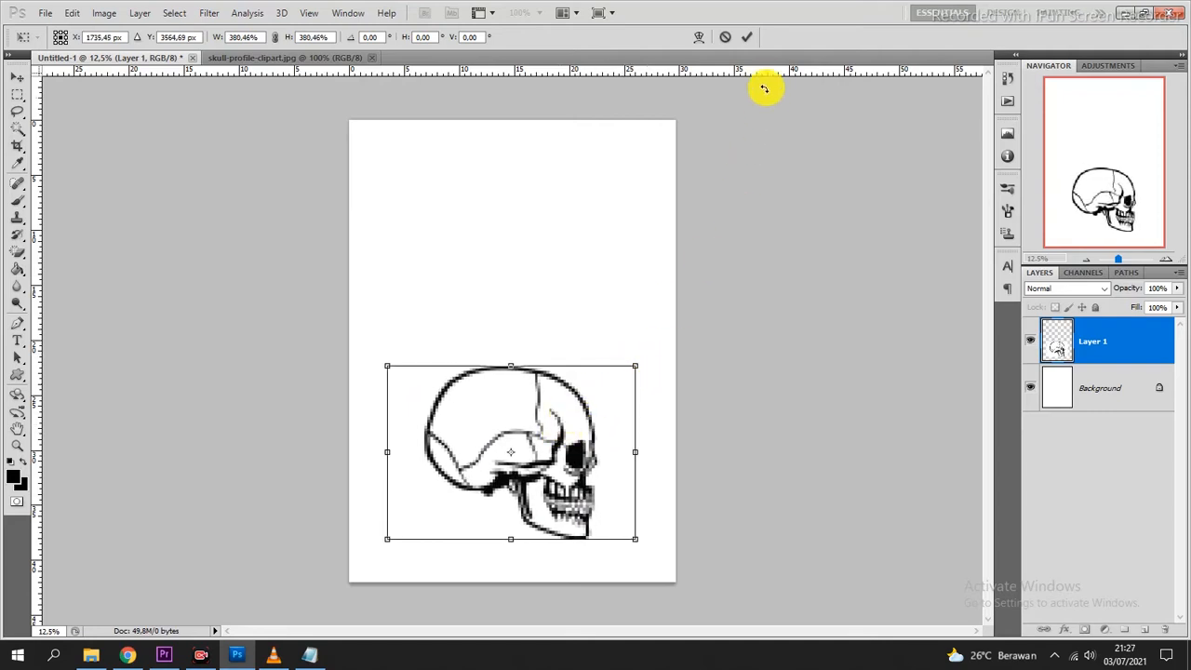
pyautogui.click(750, 37)
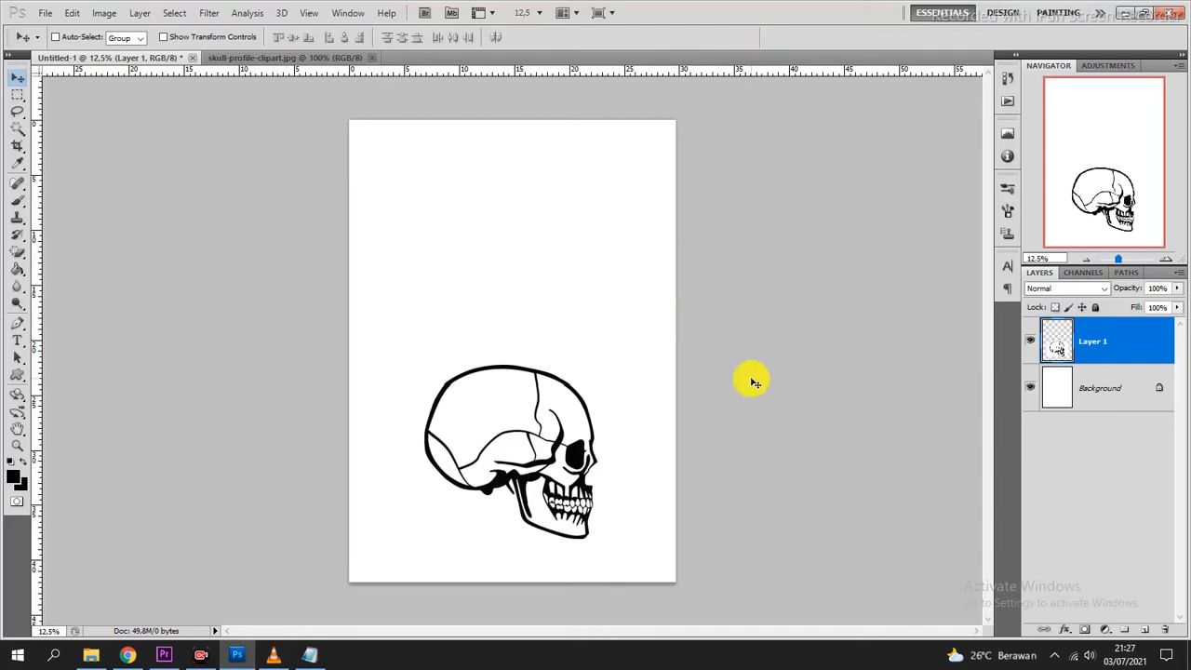
pyautogui.click(1168, 263)
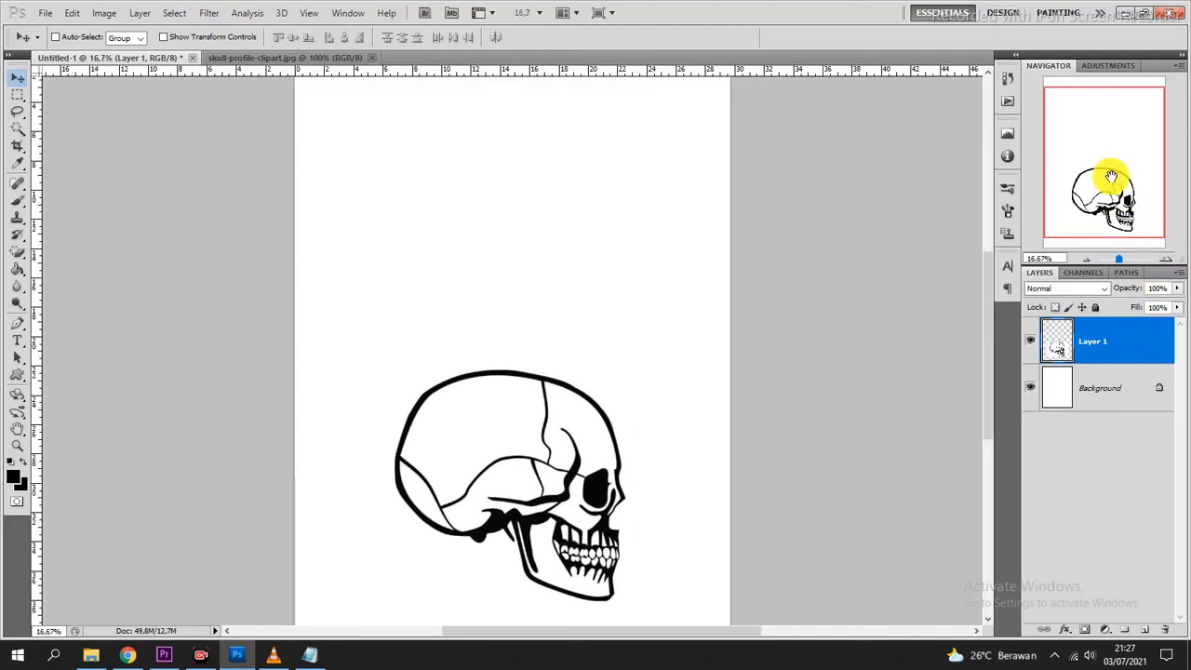
# With the Background hidden, select the skull's black lines using Color Range at fuzziness 200 and copy them to a new layer.
pyautogui.click(1030, 389)
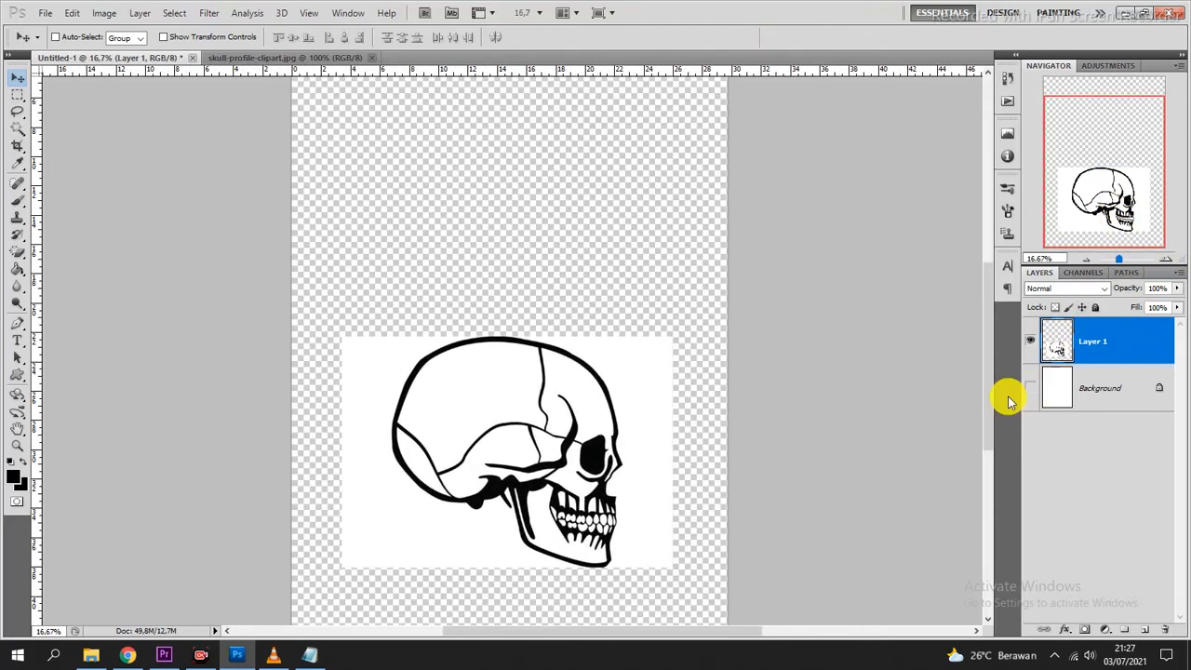
pyautogui.click(172, 13)
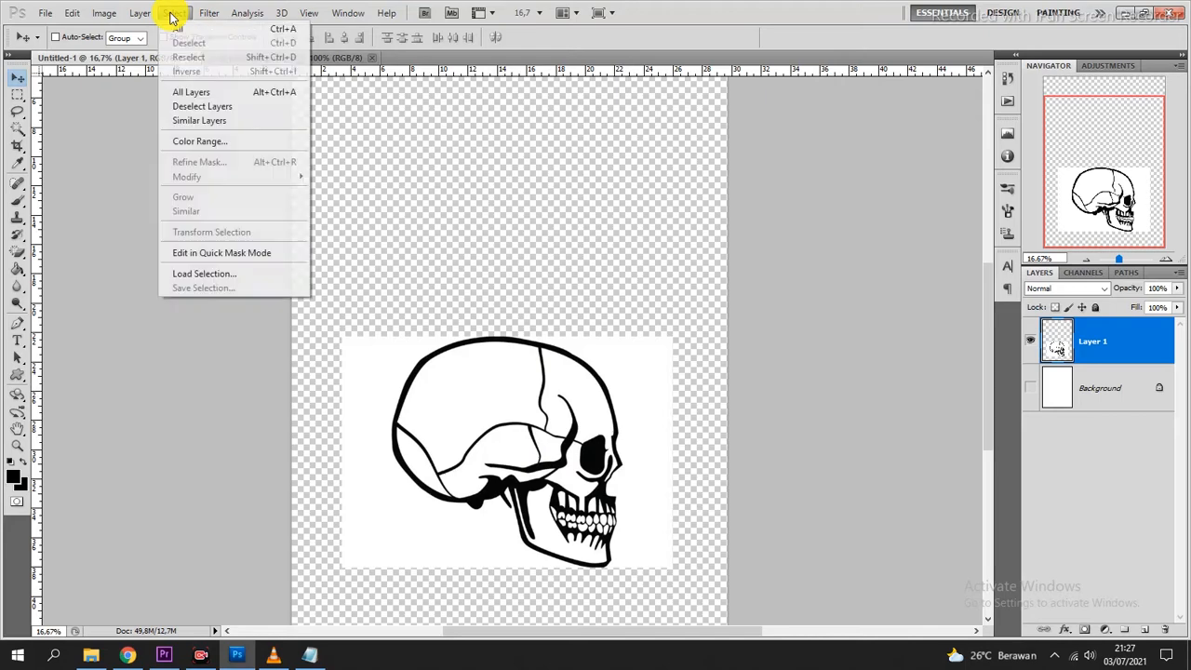
pyautogui.click(227, 141)
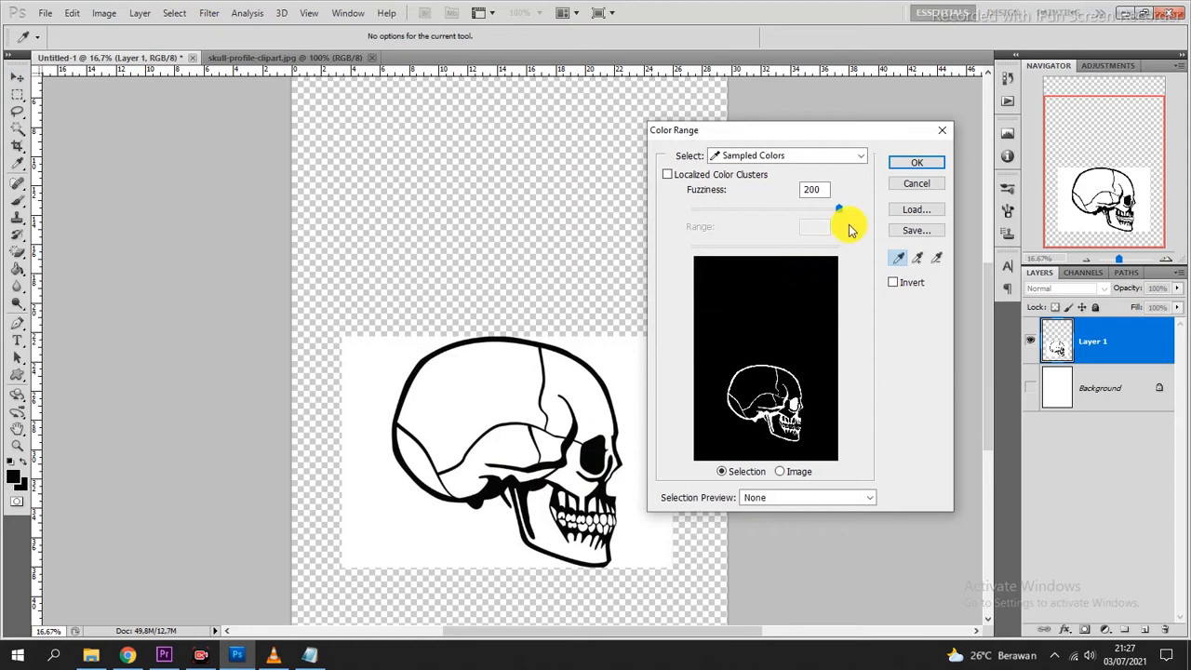
pyautogui.click(908, 166)
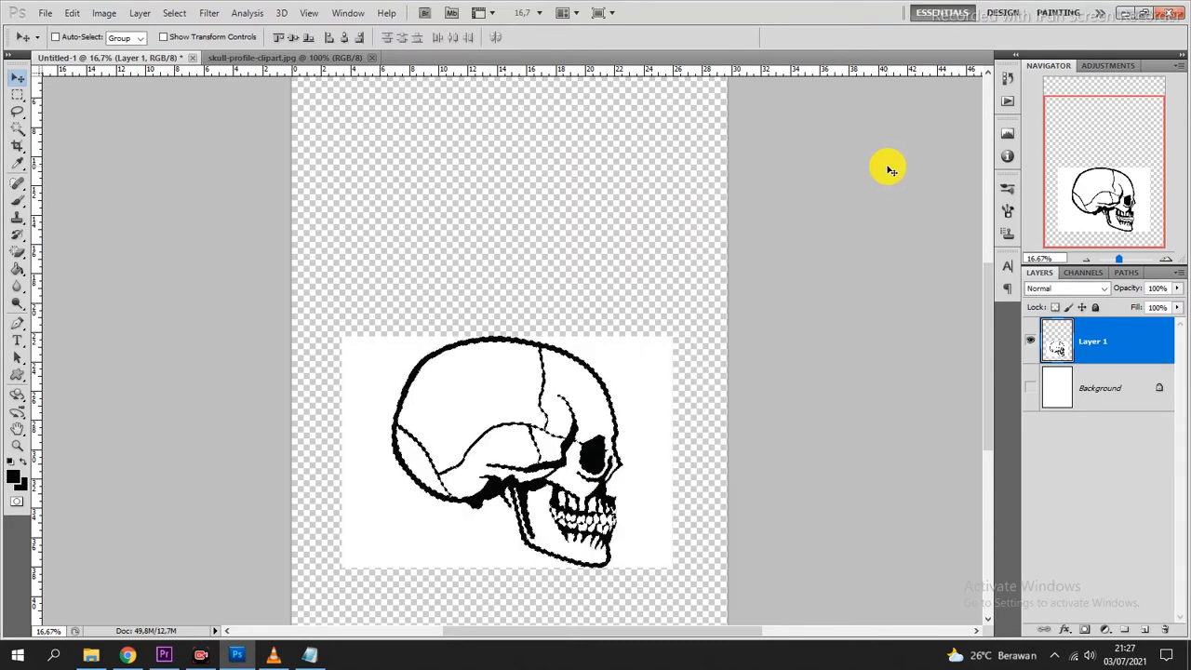
pyautogui.hotkey('ctrl', 'j')
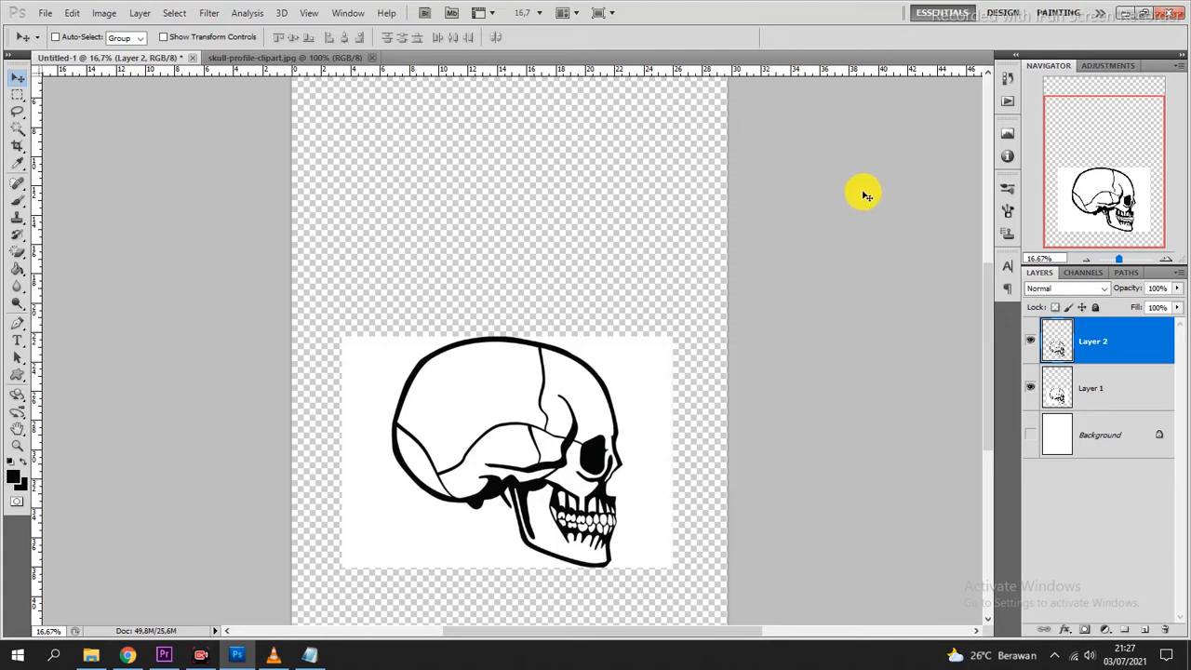
# Compare the extracted skull lines on Layer 2 with the original Layer 1 by toggling the visibility of both layers.
pyautogui.click(1031, 389)
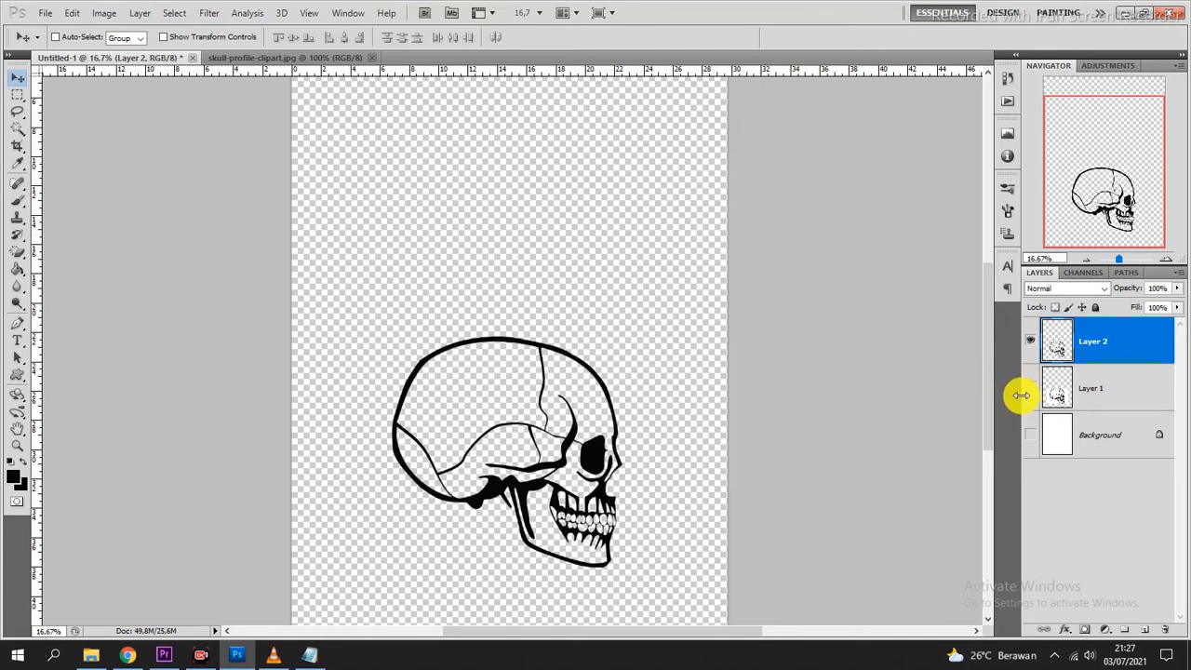
pyautogui.click(1031, 346)
pyautogui.click(1032, 346)
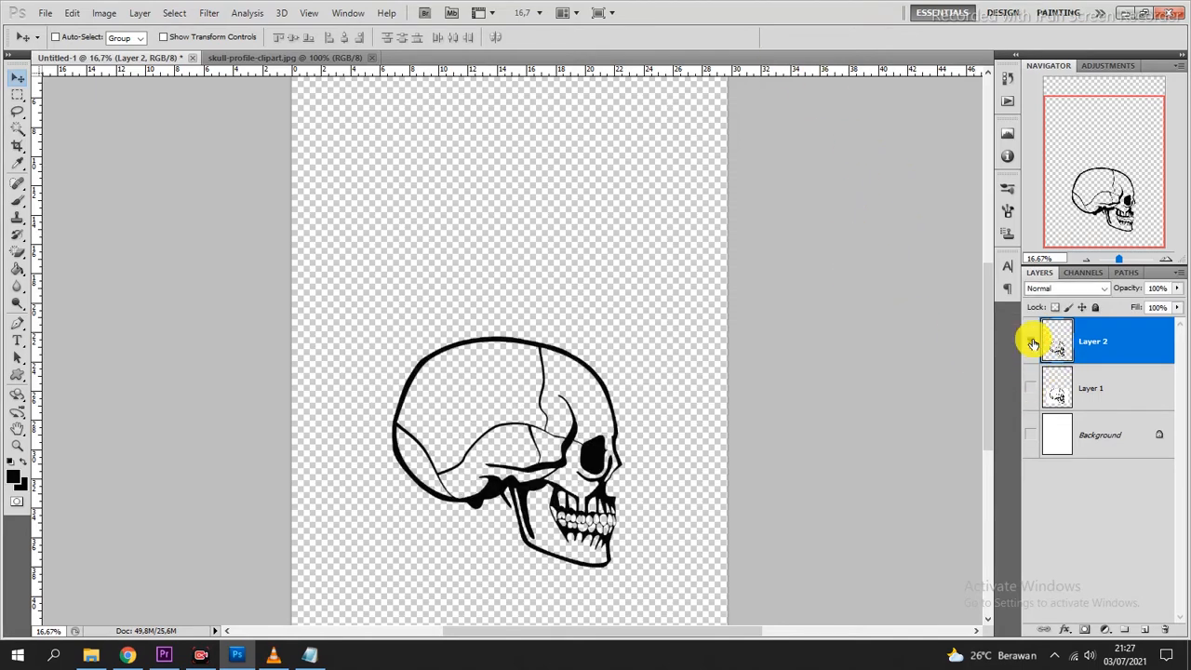
pyautogui.click(1032, 345)
pyautogui.click(1033, 344)
pyautogui.click(1031, 395)
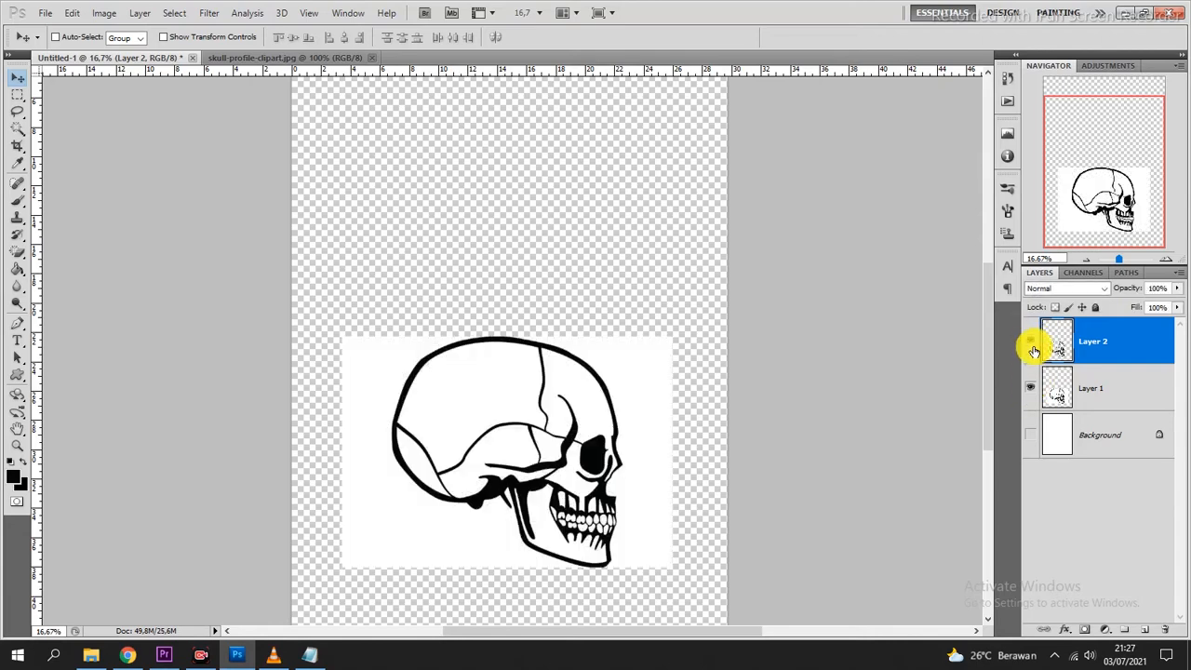
pyautogui.click(1031, 342)
# Delete the original skull layer, Layer 1, and show Layer 2 over the white Background.
pyautogui.click(1089, 393)
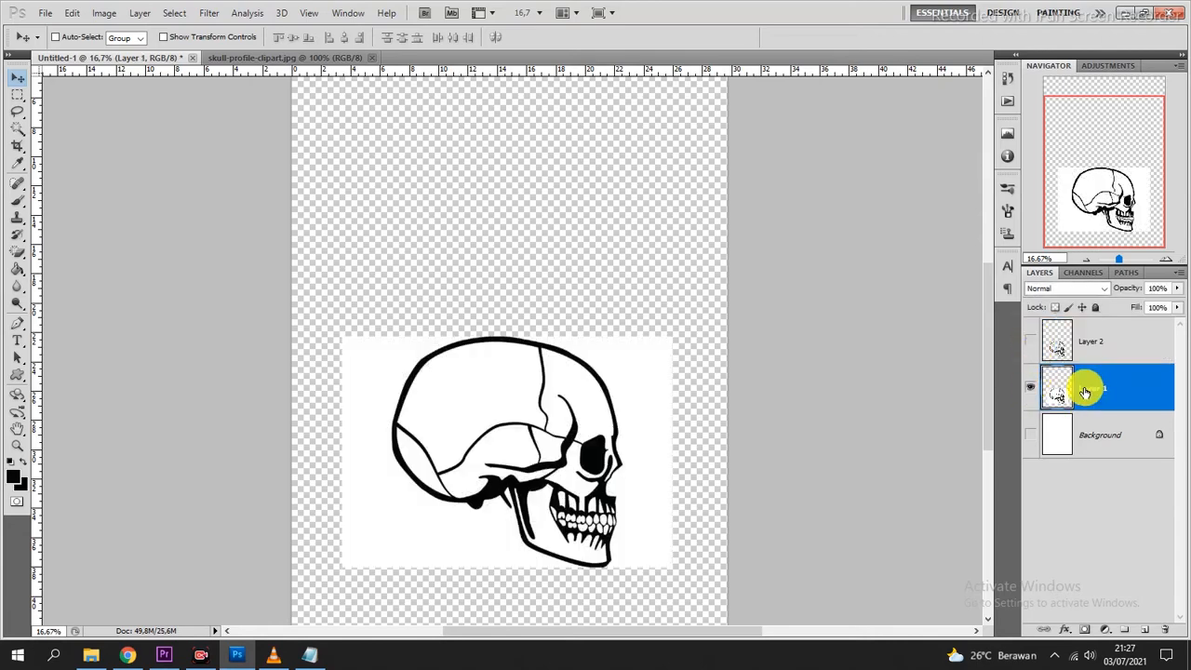
pyautogui.press('Delete')
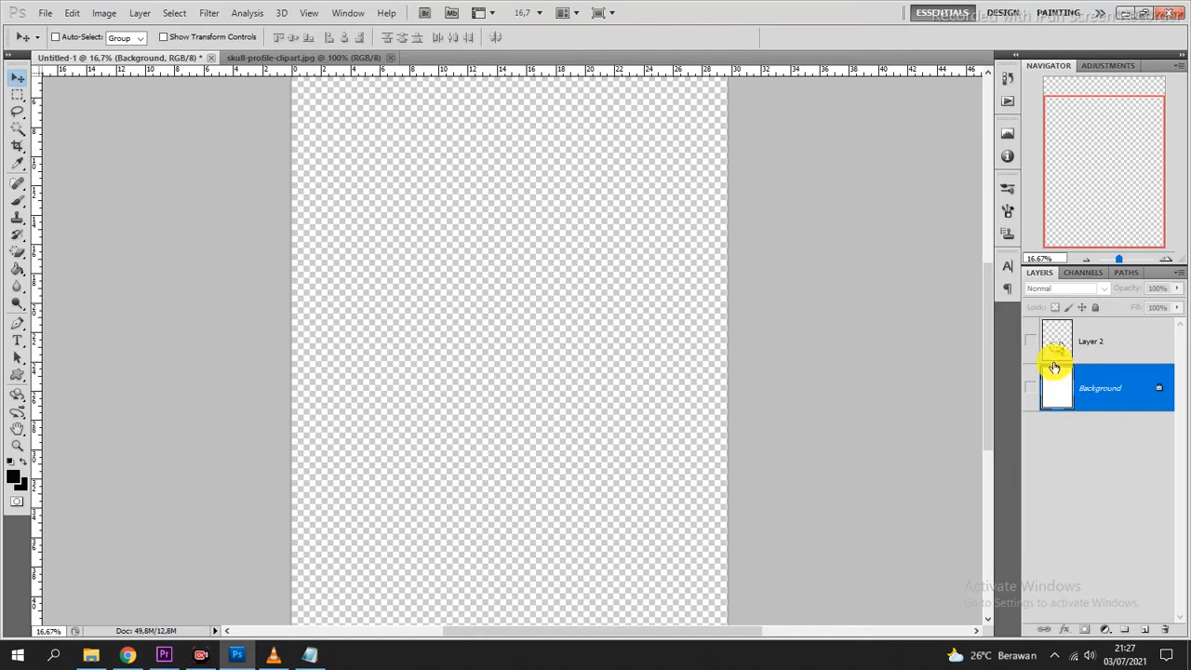
pyautogui.click(1031, 343)
pyautogui.click(1030, 387)
pyautogui.click(1033, 344)
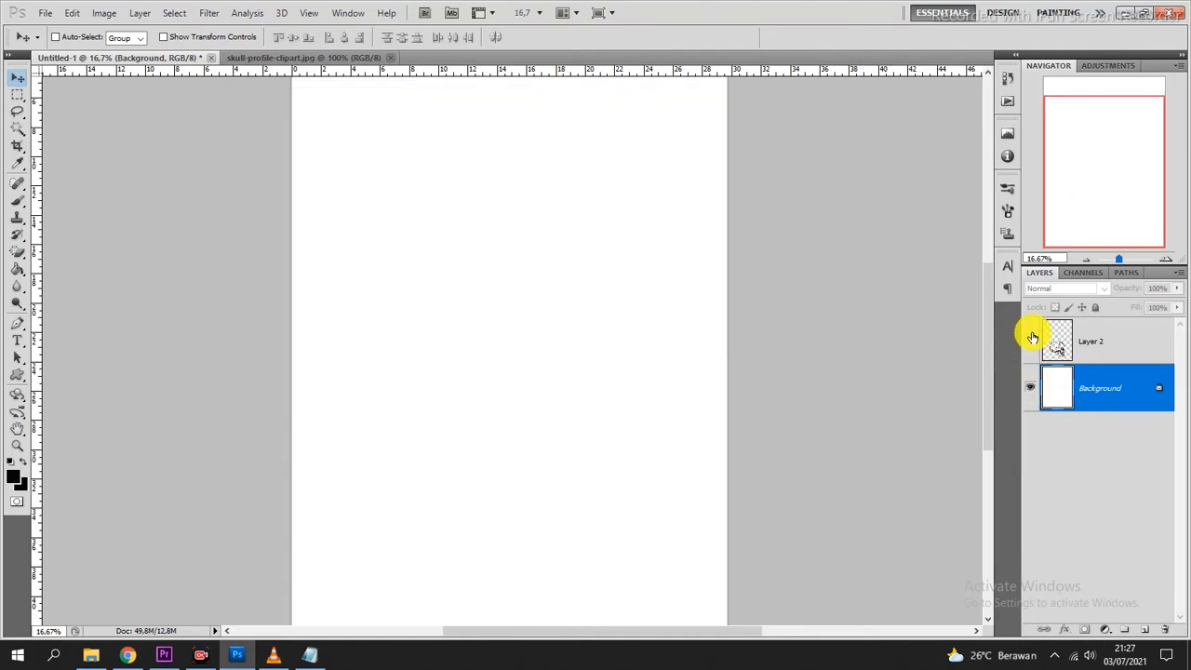
pyautogui.click(1032, 343)
pyautogui.click(1033, 345)
pyautogui.click(1033, 343)
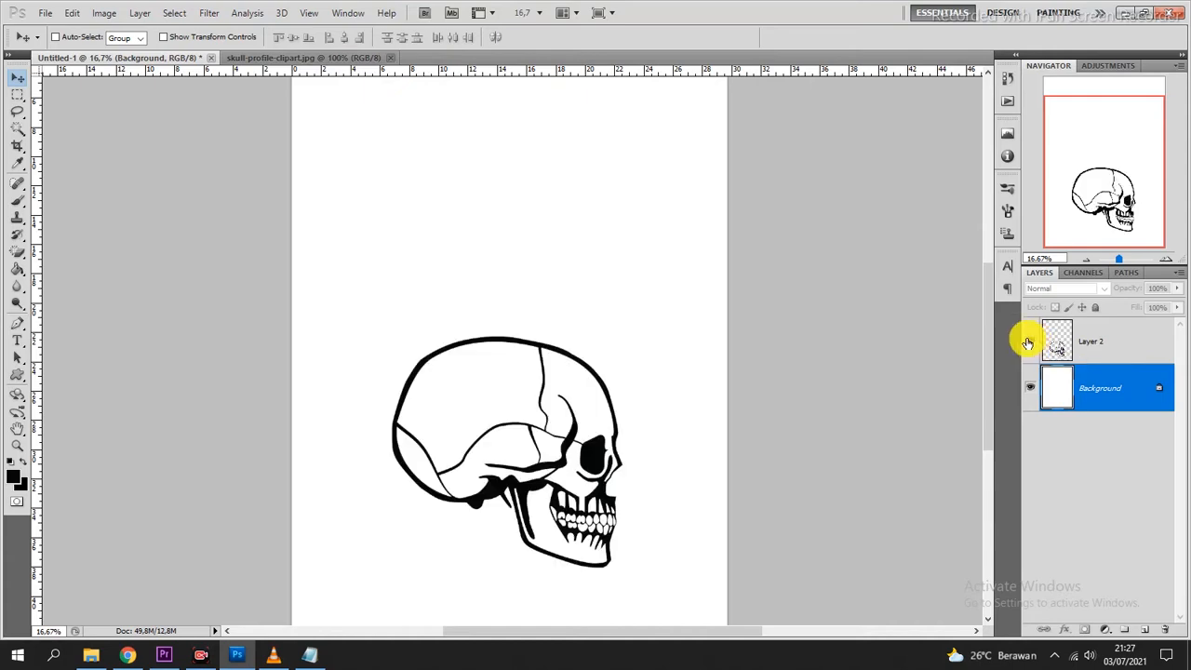
# Hide Layer 2 and place a vertical ruler guide at the horizontal centre of the page.
pyautogui.scroll(2, 656, 317)
pyautogui.scroll(-5, 641, 323)
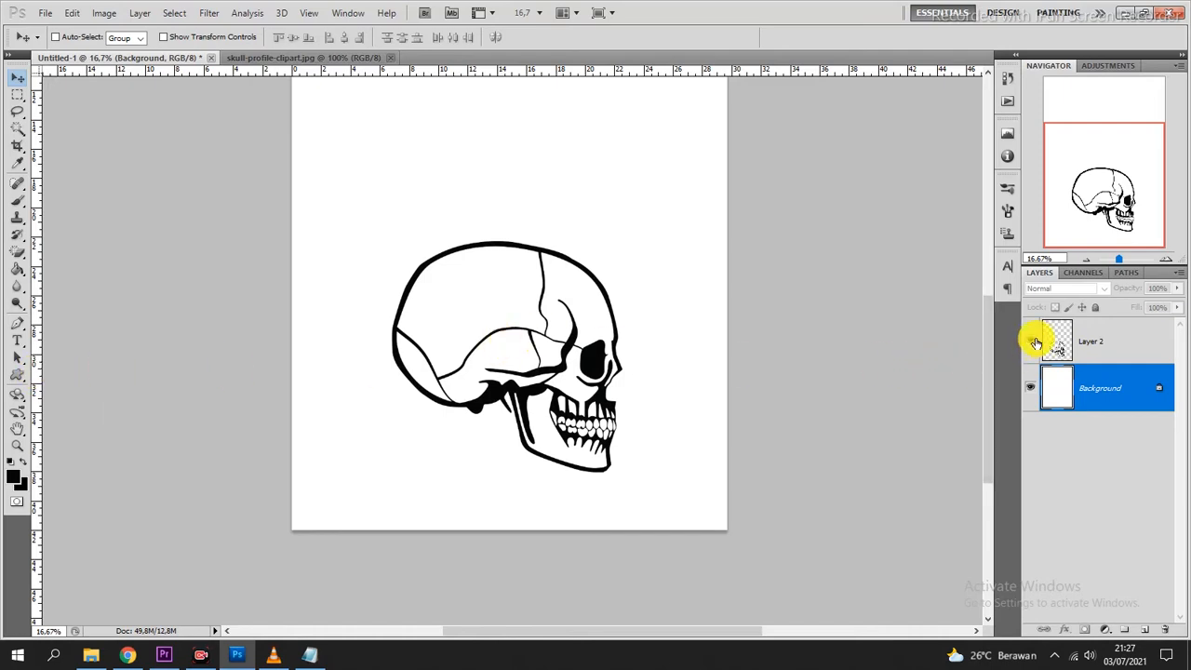
pyautogui.click(1032, 341)
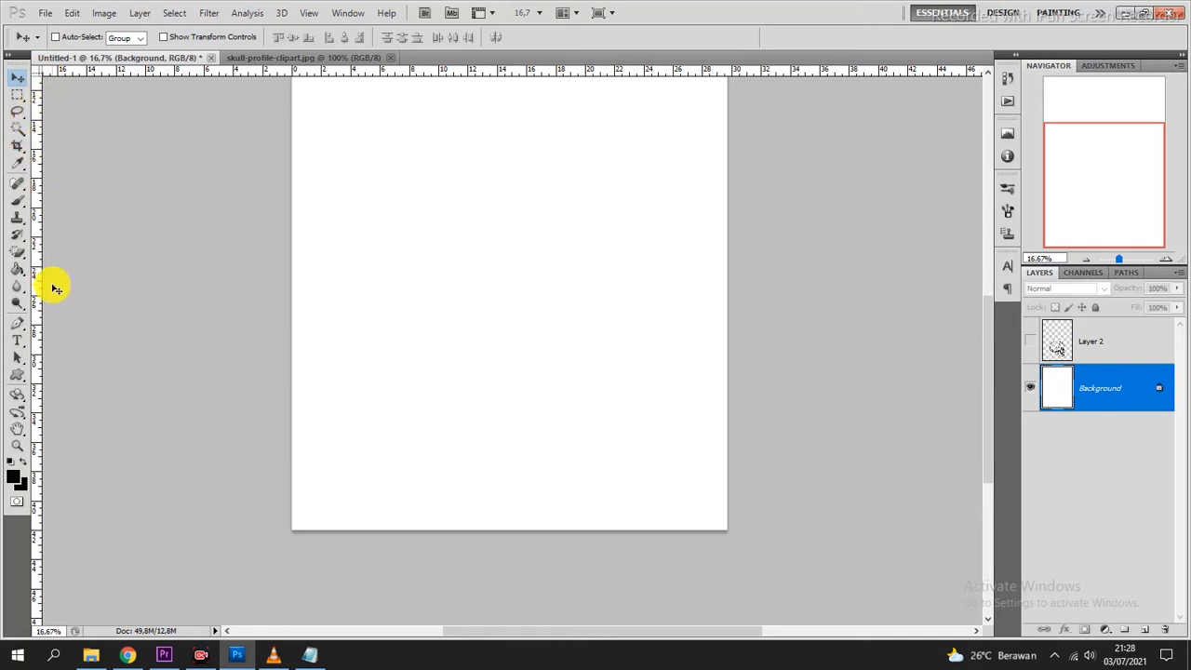
pyautogui.hotkey('ctrl', 'r')
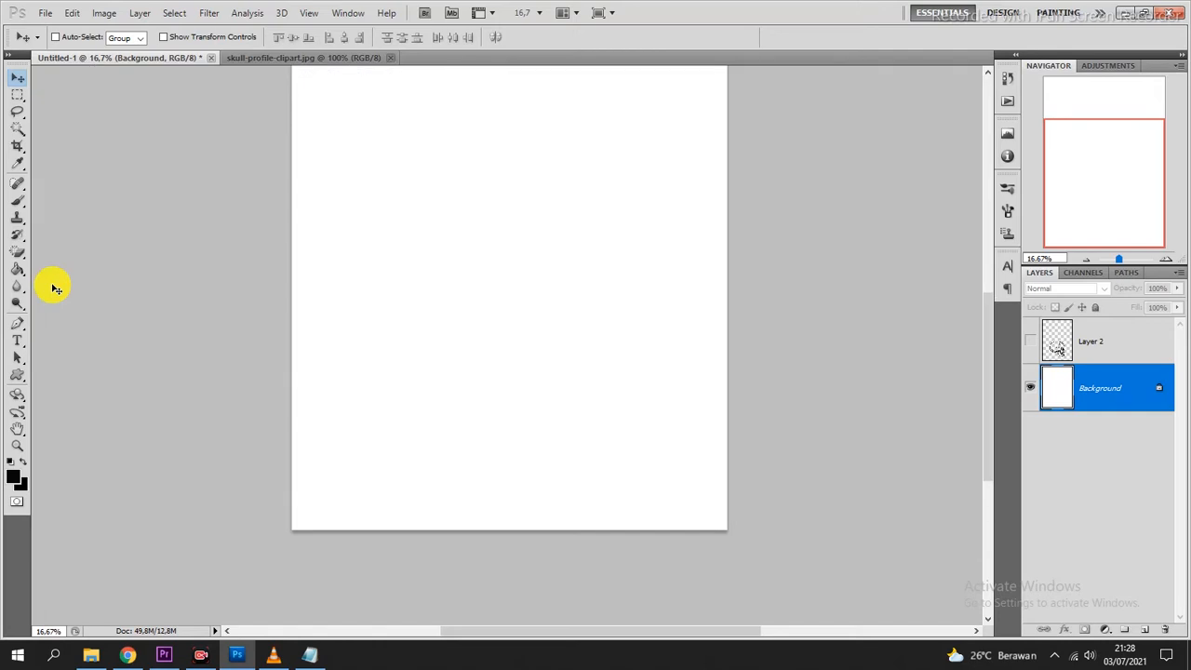
pyautogui.hotkey('ctrl', 'r')
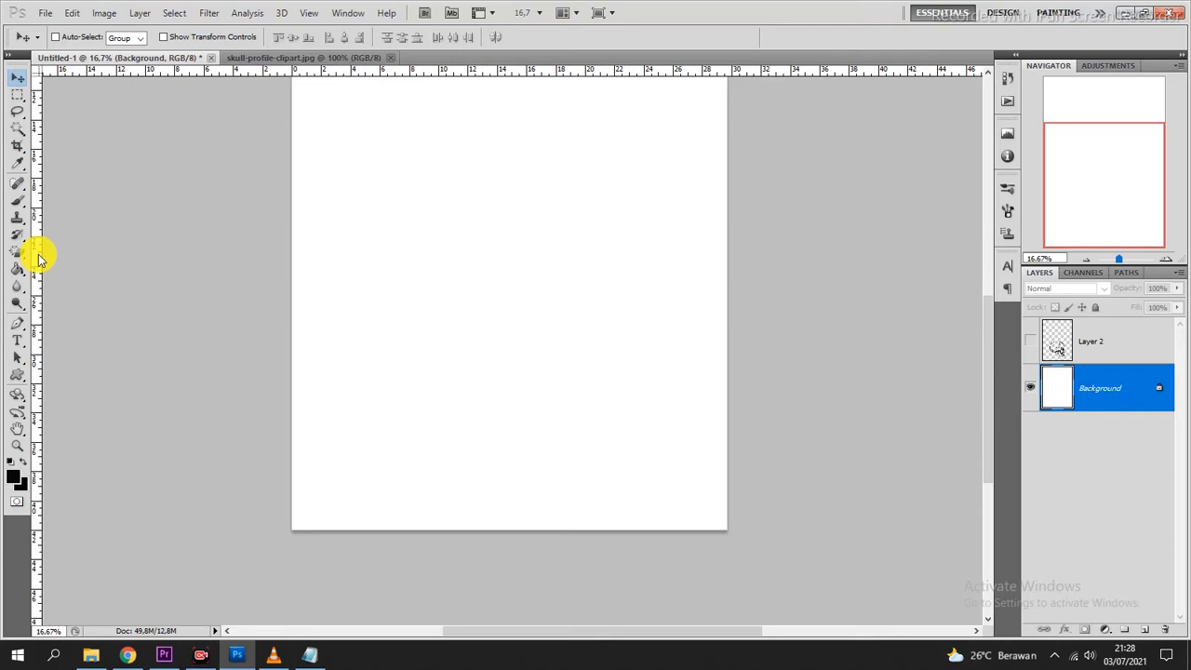
pyautogui.moveTo(39, 259); pyautogui.dragTo(506, 305)
pyautogui.scroll(-3, 605, 391)
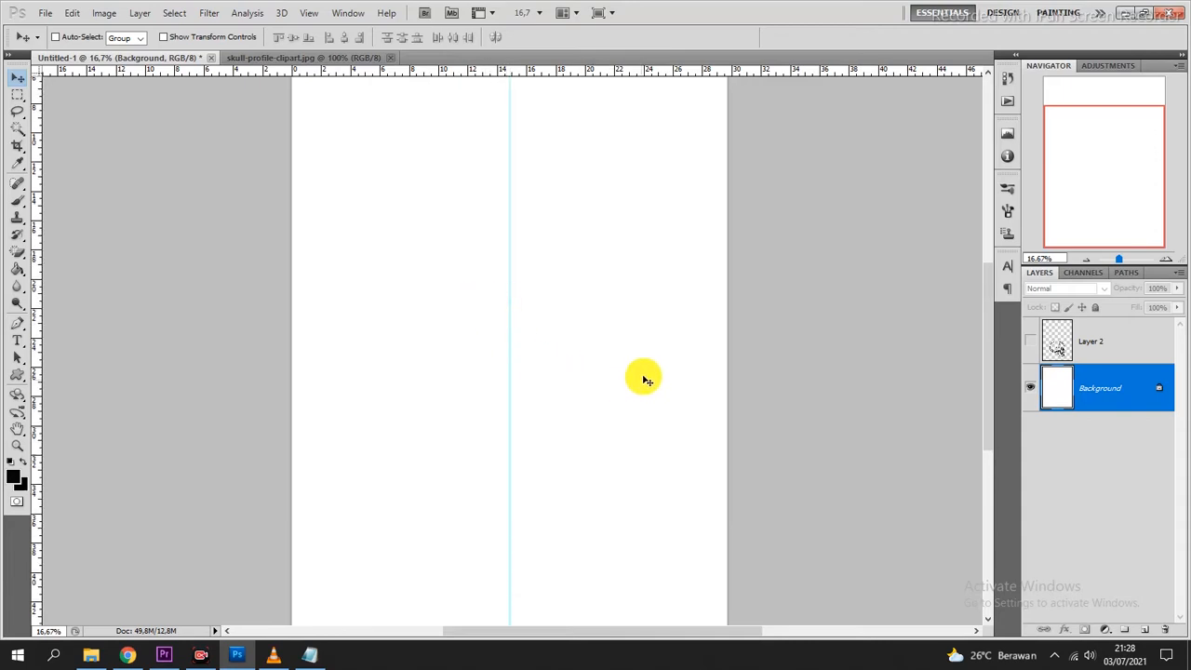
# Show Layer 2 and move the skull with Free Transform so its centre sits on the guide, at about X 1754 px, Y 3607 px.
pyautogui.click(1070, 344)
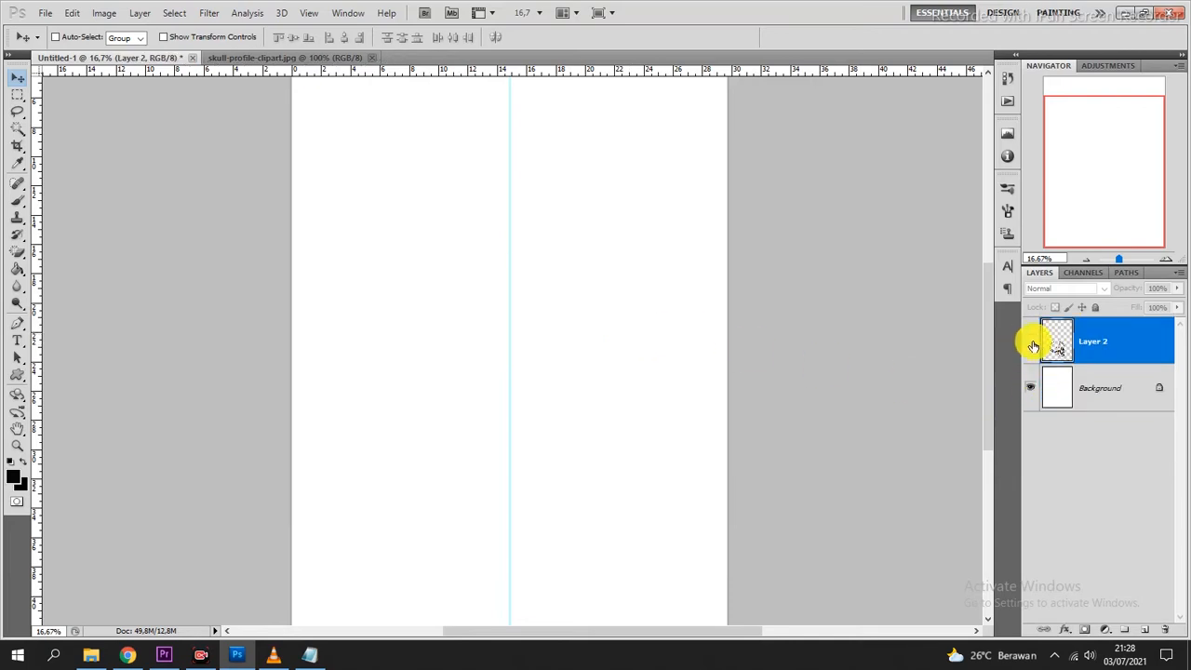
pyautogui.click(1031, 345)
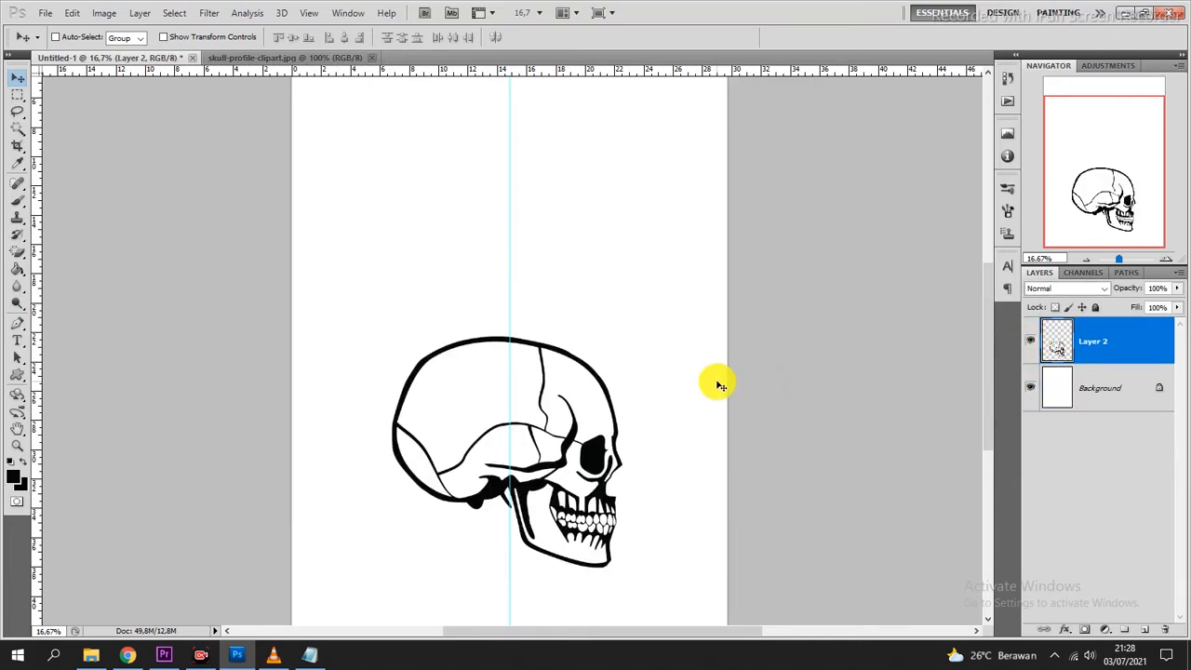
pyautogui.hotkey('ctrl', 't')
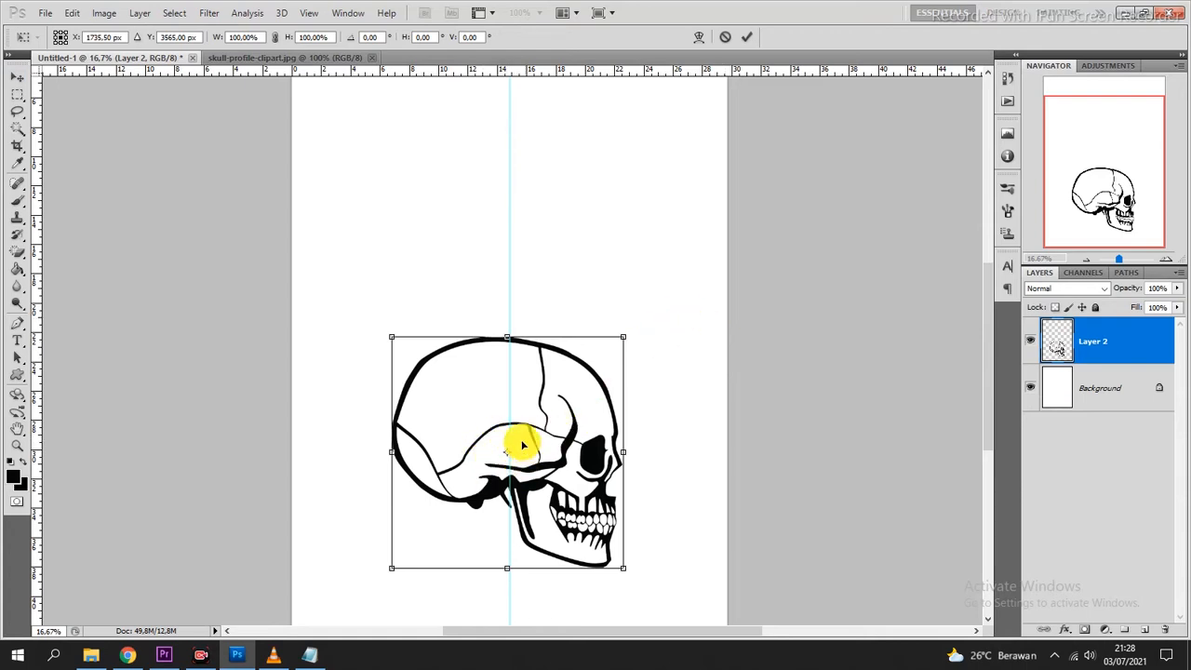
pyautogui.moveTo(543, 435); pyautogui.dragTo(547, 441)
pyautogui.scroll(-4, 547, 428)
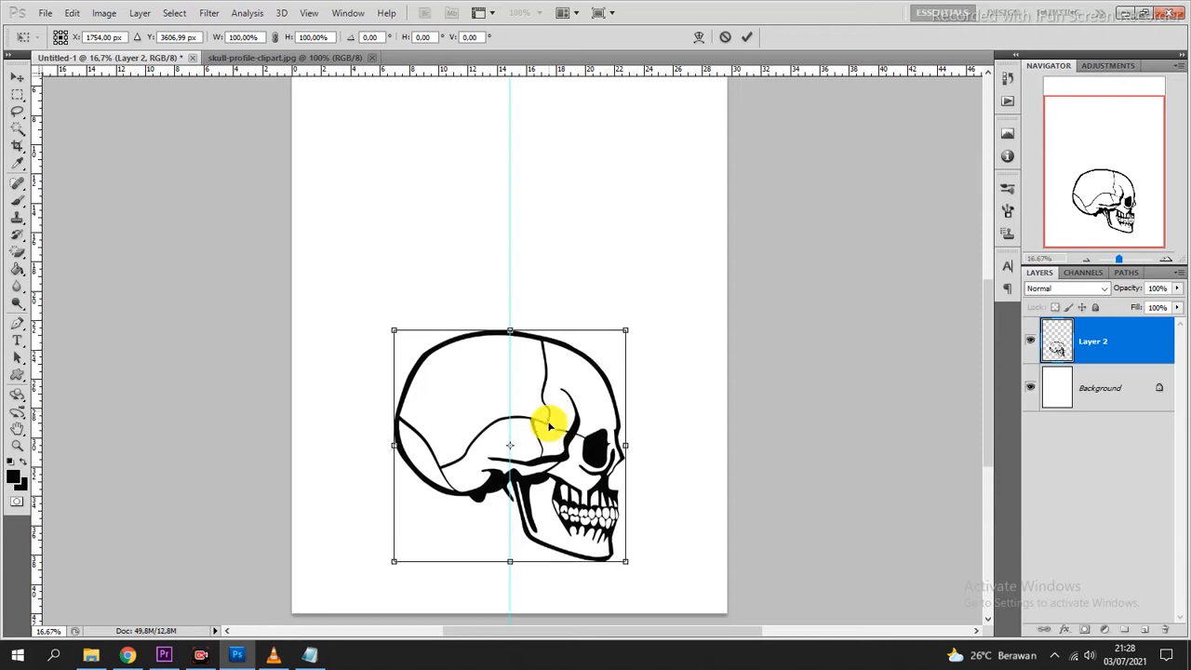
pyautogui.scroll(6, 548, 425)
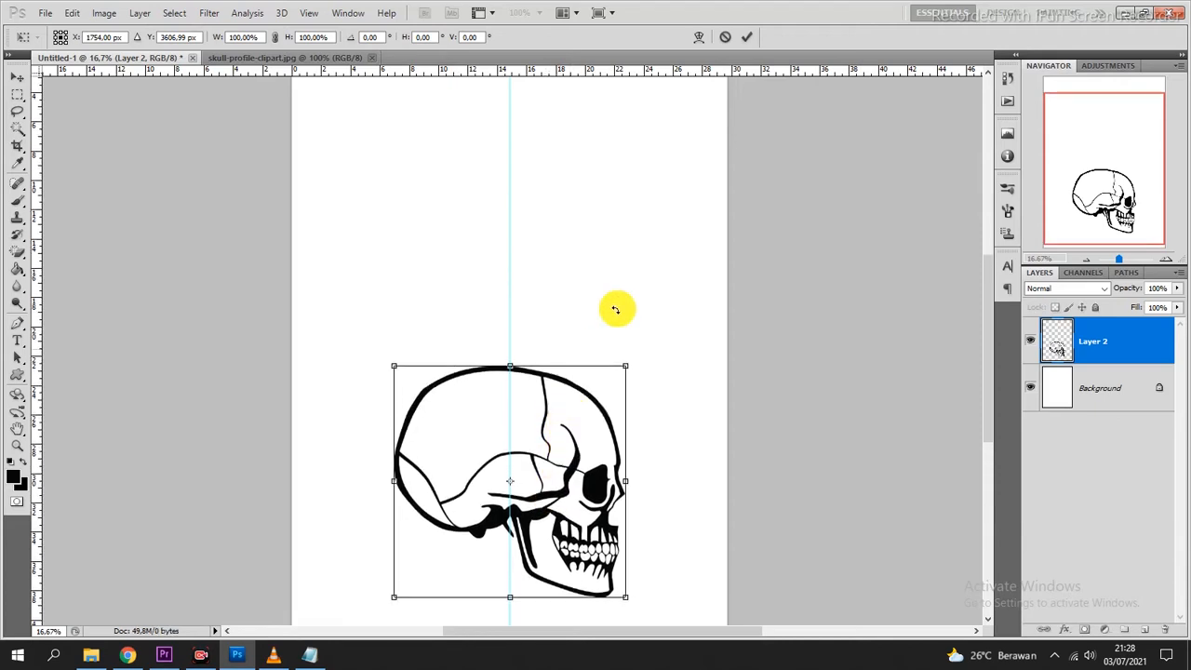
pyautogui.click(746, 37)
# Choose the cross-shaped 153 px preset for the Brush tool and set its size to 257 px.
pyautogui.scroll(-2, 651, 438)
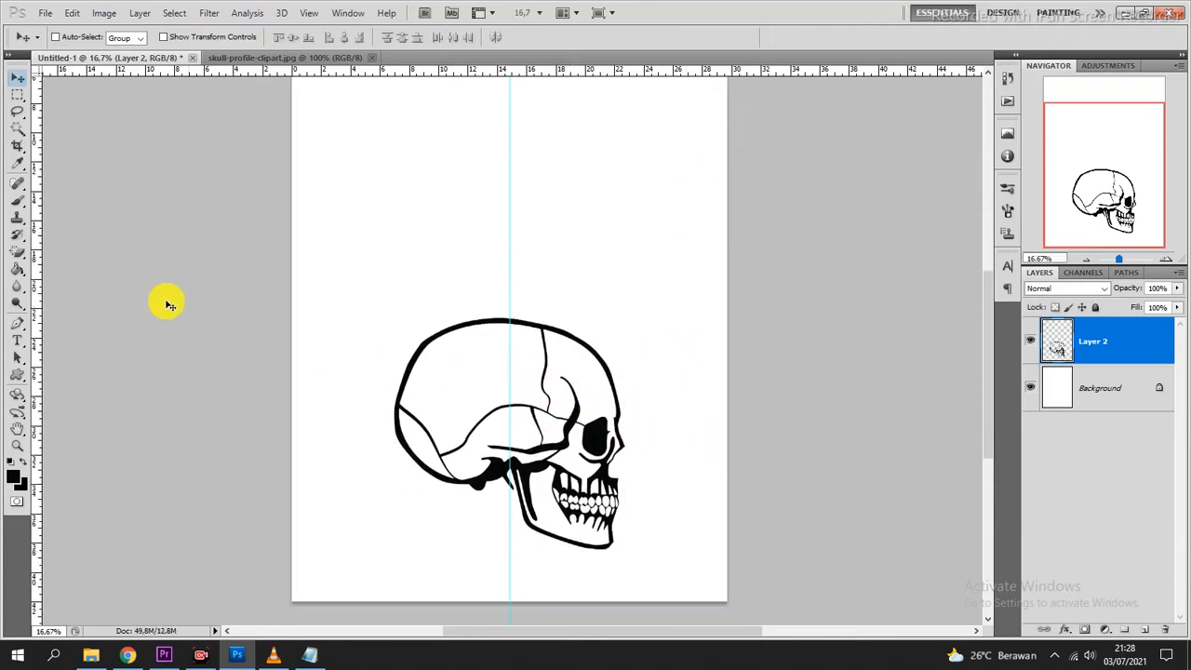
pyautogui.click(17, 201)
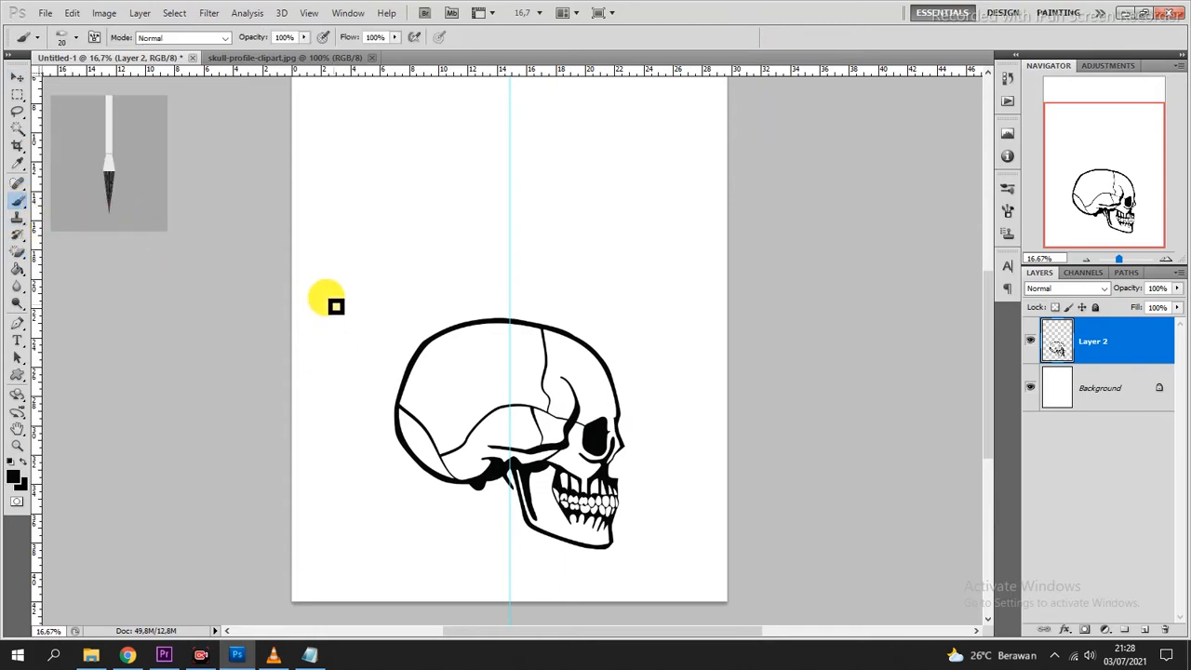
pyautogui.rightClick(314, 281)
pyautogui.moveTo(471, 368); pyautogui.dragTo(468, 447)
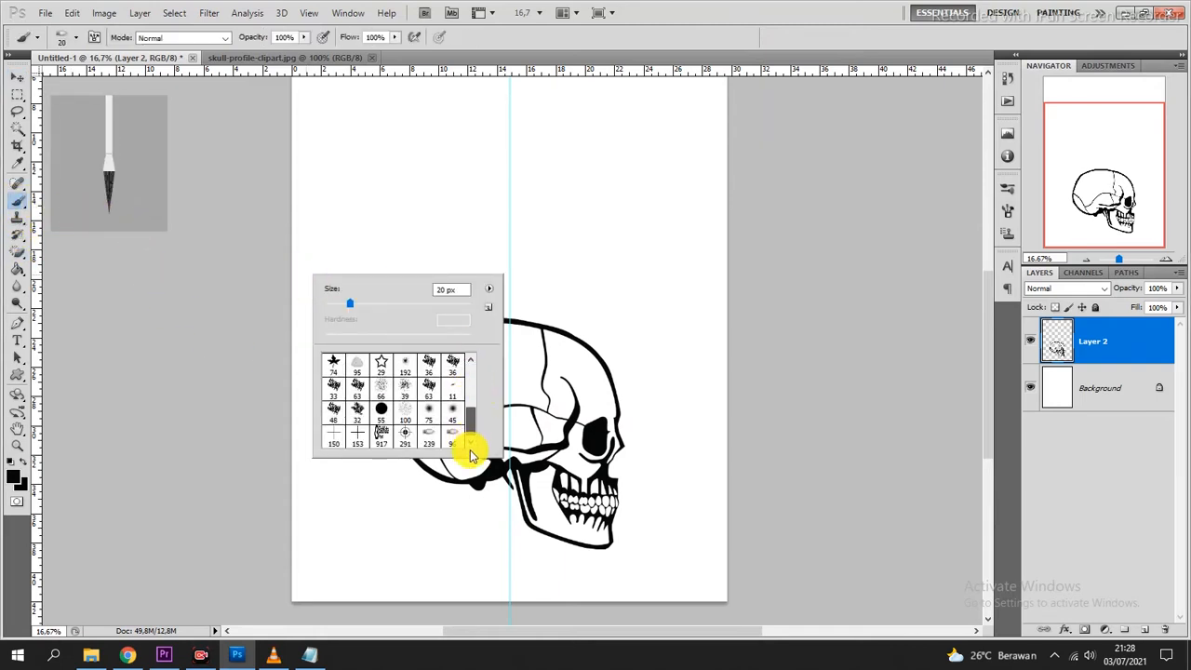
pyautogui.click(358, 443)
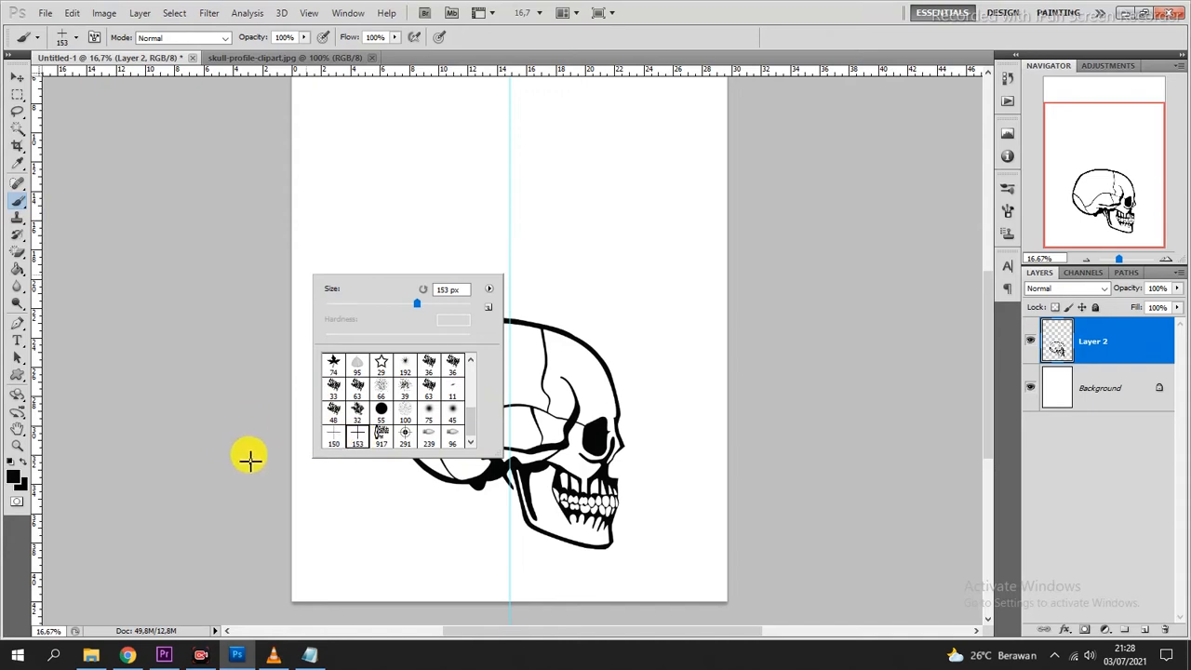
pyautogui.moveTo(435, 307); pyautogui.dragTo(413, 305)
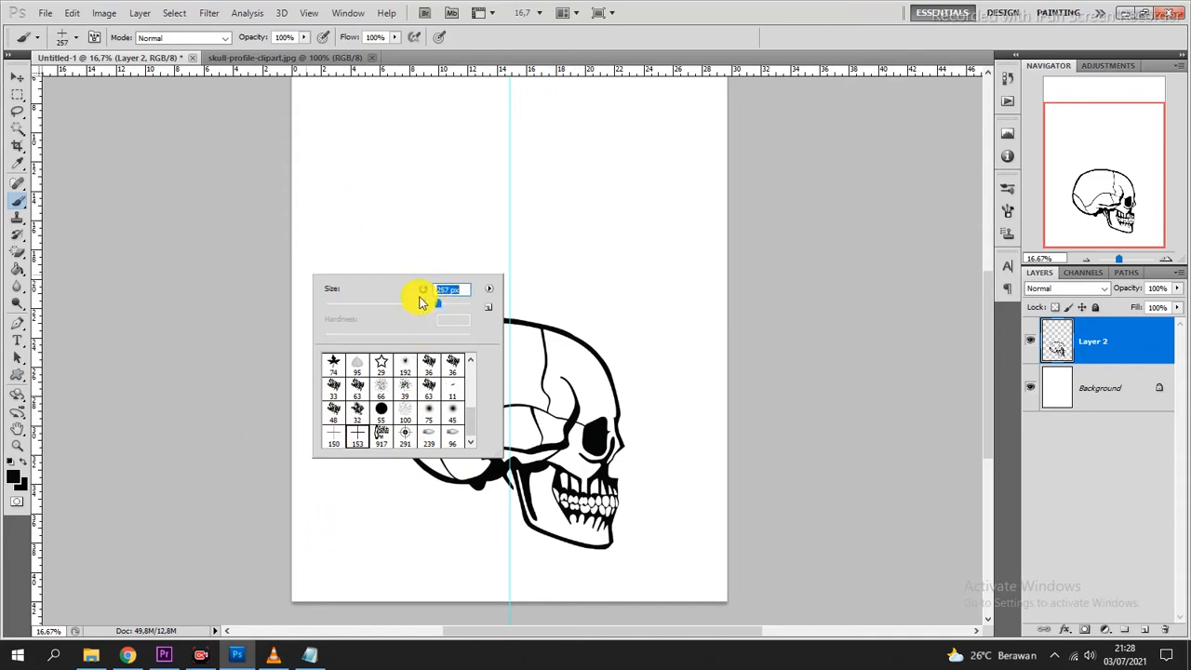
# Stamp two black cross marks on Layer 2 along the centre guide, one above the skull and one below the jaw.
pyautogui.click(1064, 200)
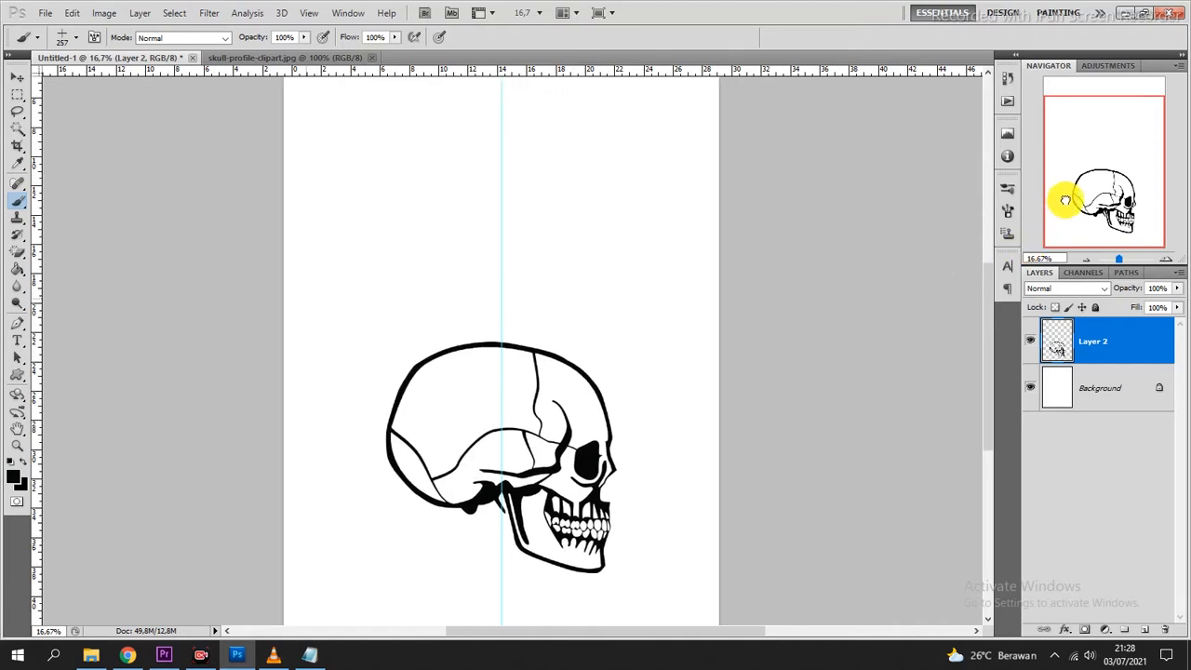
pyautogui.moveTo(1065, 200); pyautogui.dragTo(1068, 198)
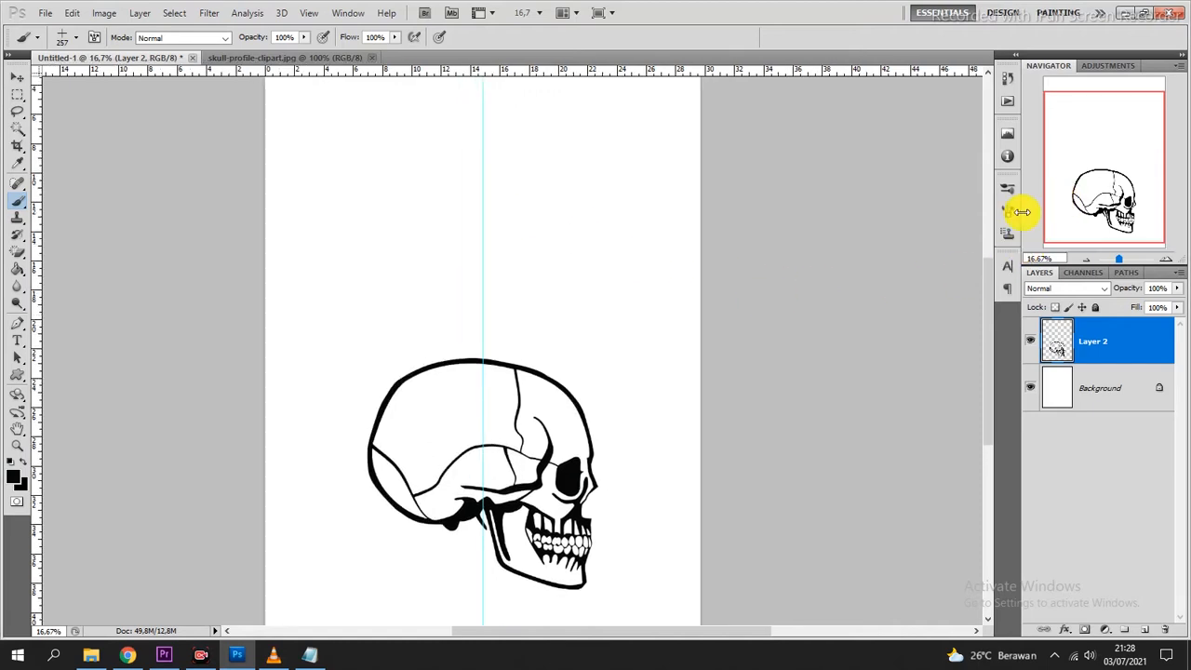
pyautogui.click(1168, 259)
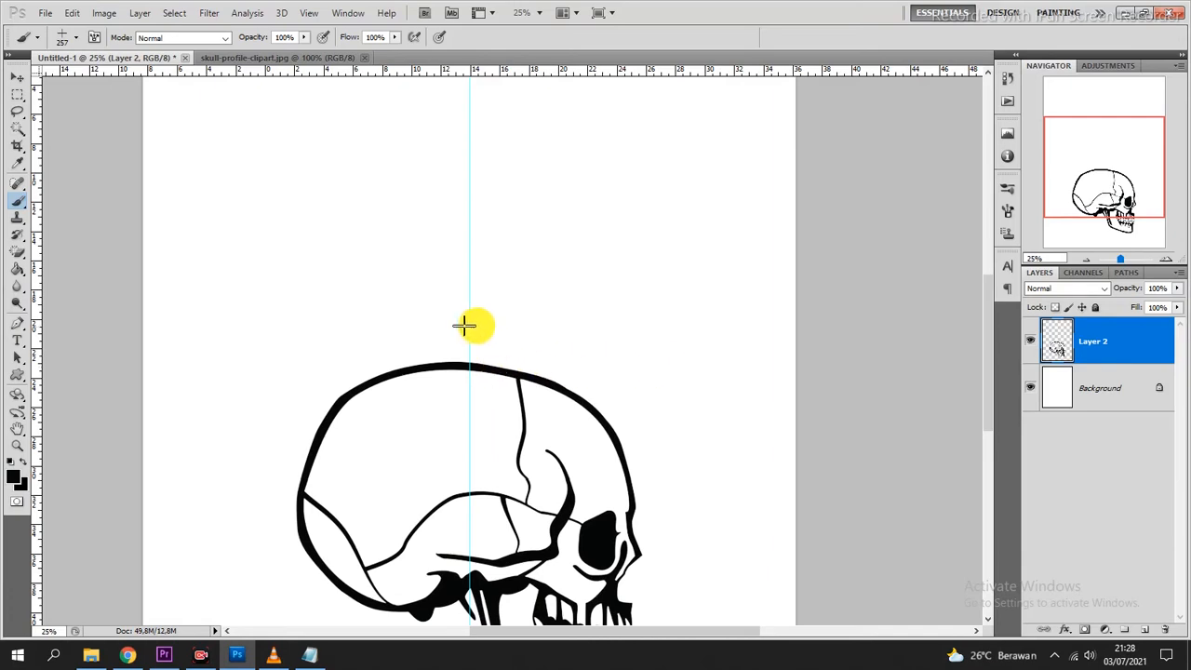
pyautogui.scroll(-5, 468, 426)
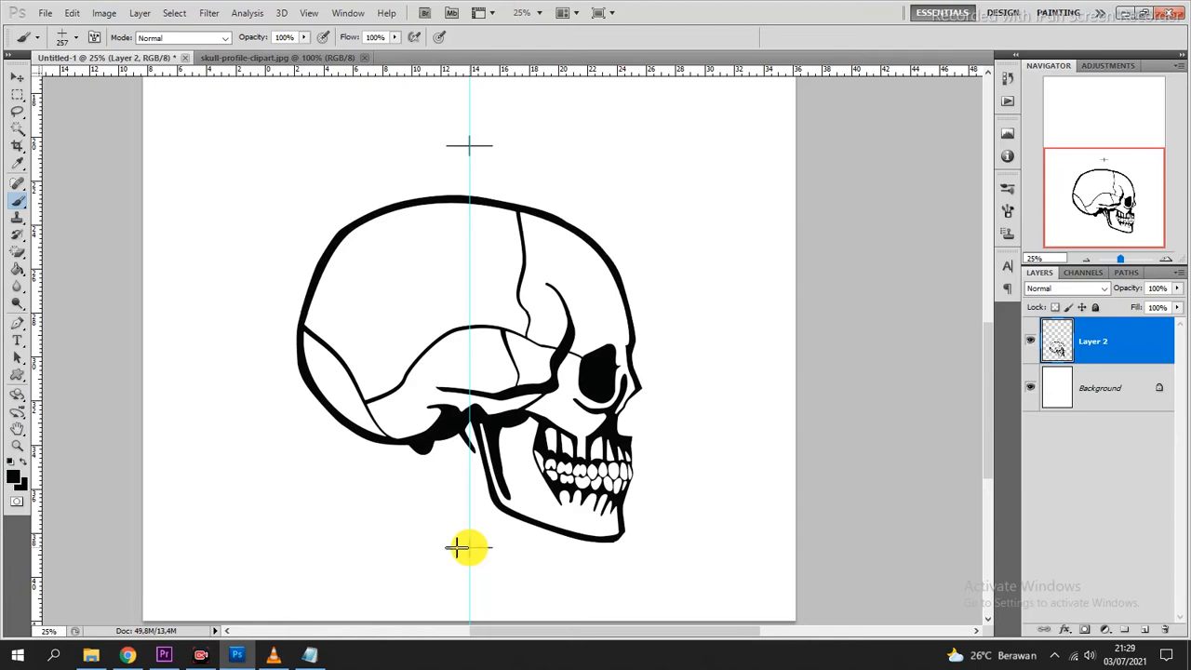
pyautogui.scroll(4, 642, 529)
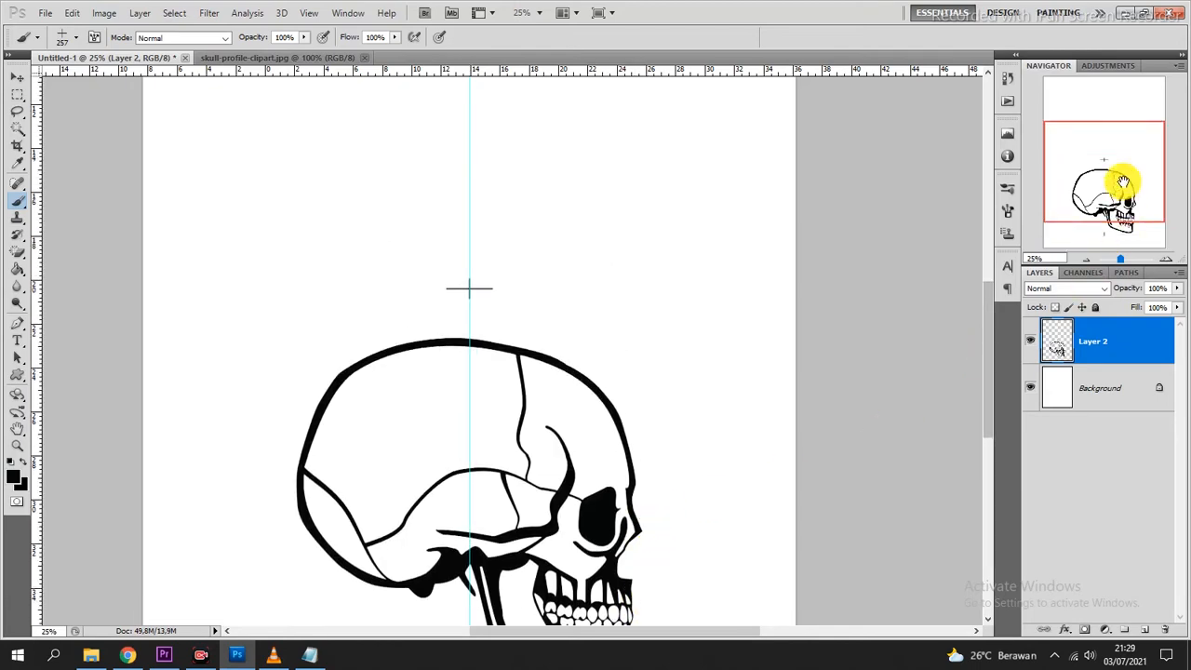
# Check the skull and its cross marks on Layer 2 by hiding the Background and showing it again.
pyautogui.moveTo(1124, 182); pyautogui.dragTo(1124, 203)
pyautogui.click(1030, 388)
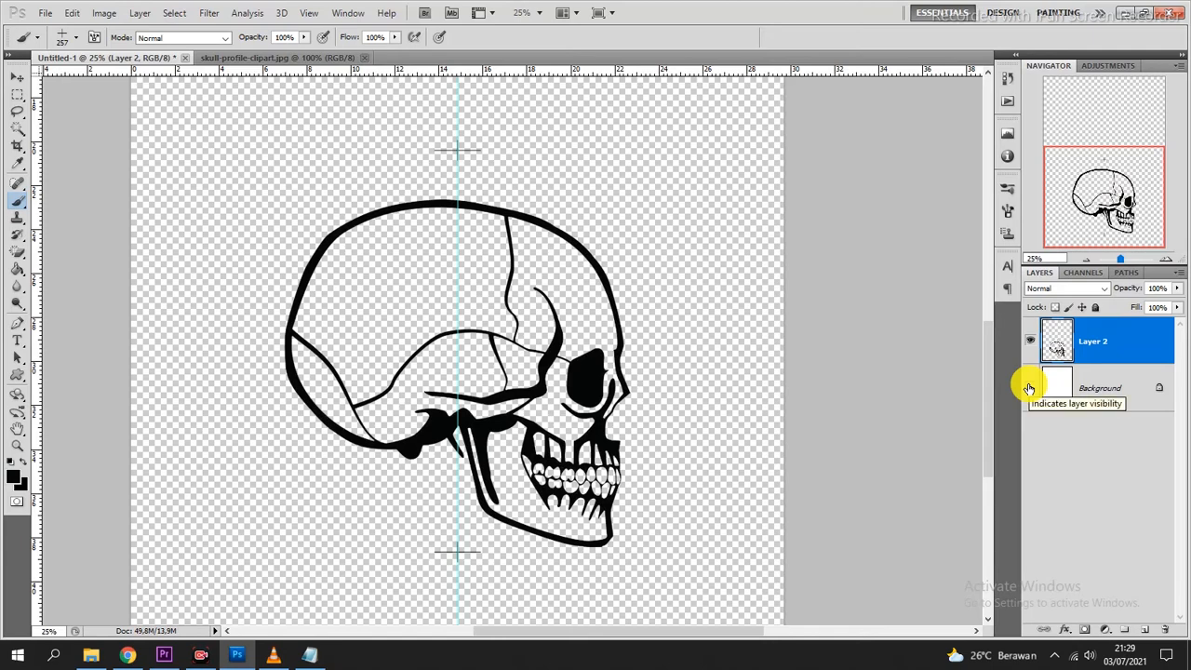
pyautogui.click(1030, 388)
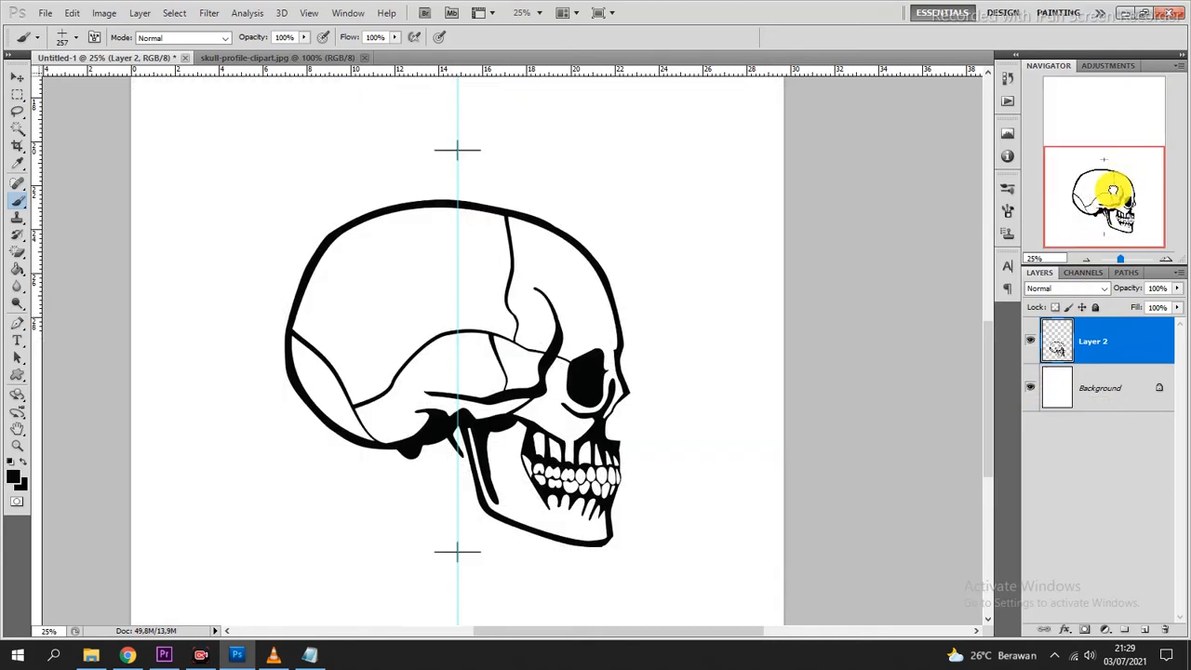
pyautogui.moveTo(1113, 191); pyautogui.dragTo(590, 167)
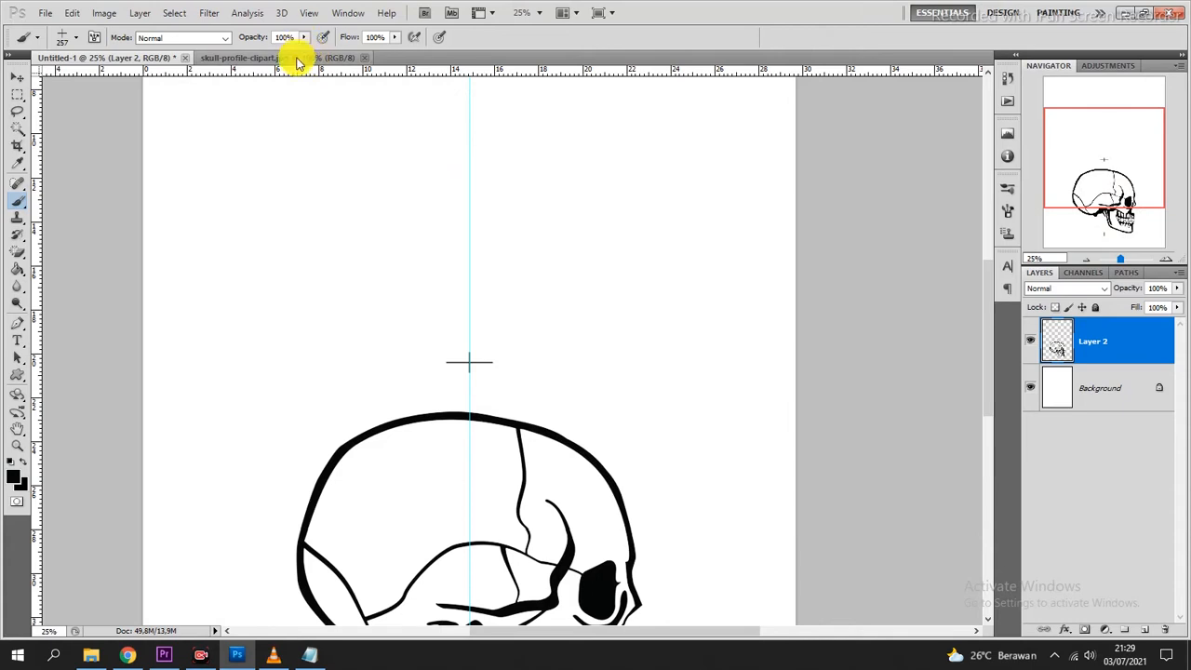
# Close the skull-profile-clipart.jpg file and create a 297 x 420 mm, 300 pixels/inch document in Grayscale mode with a white background.
pyautogui.click(361, 62)
pyautogui.click(365, 59)
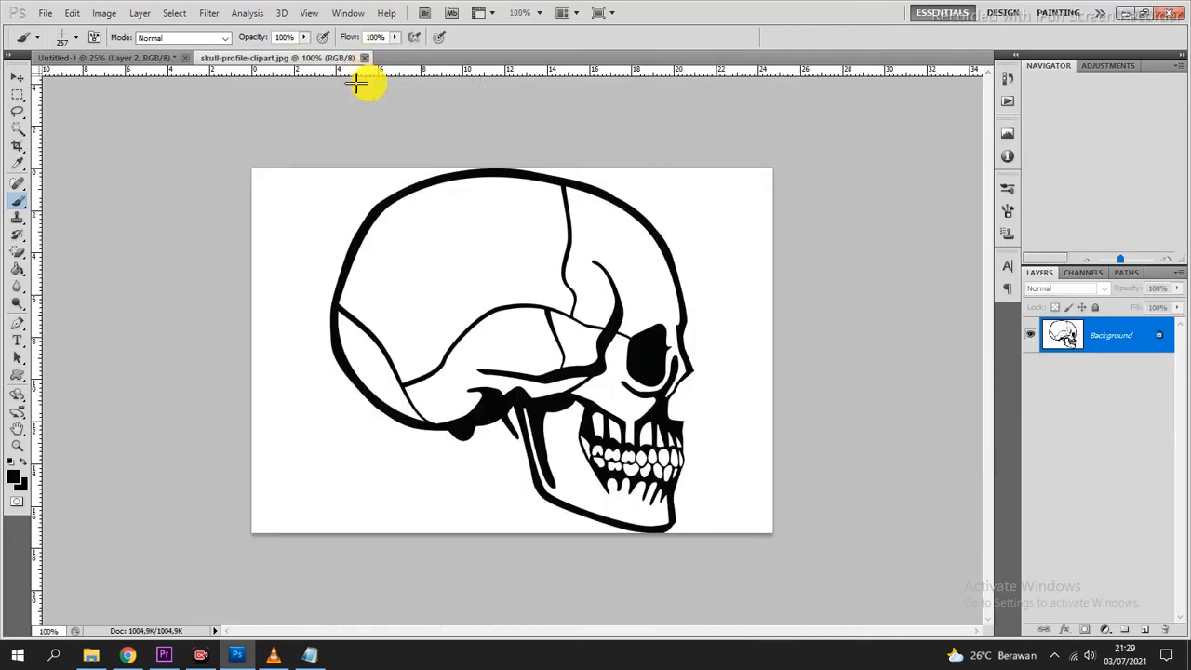
pyautogui.click(45, 14)
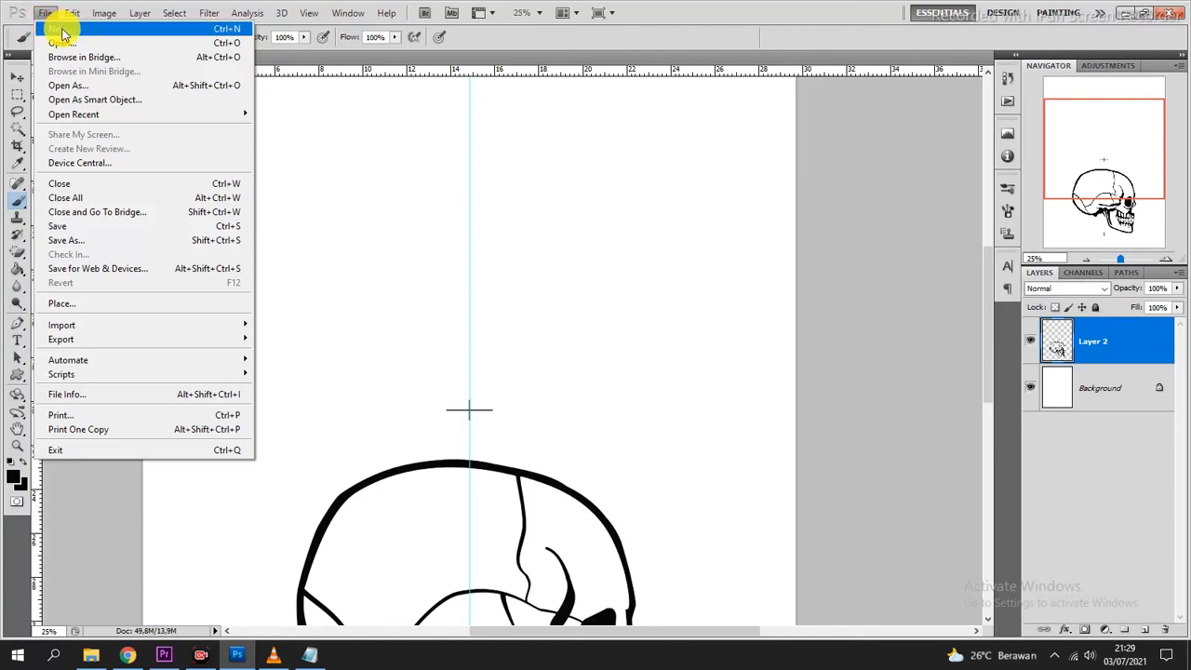
pyautogui.click(62, 32)
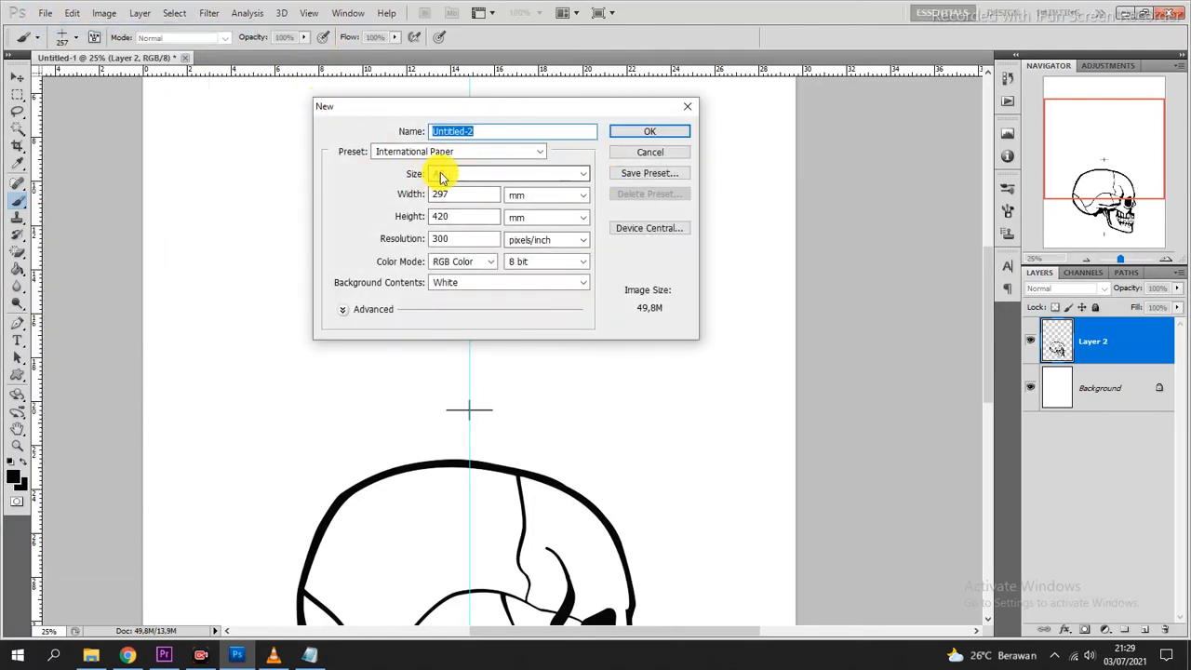
pyautogui.click(491, 262)
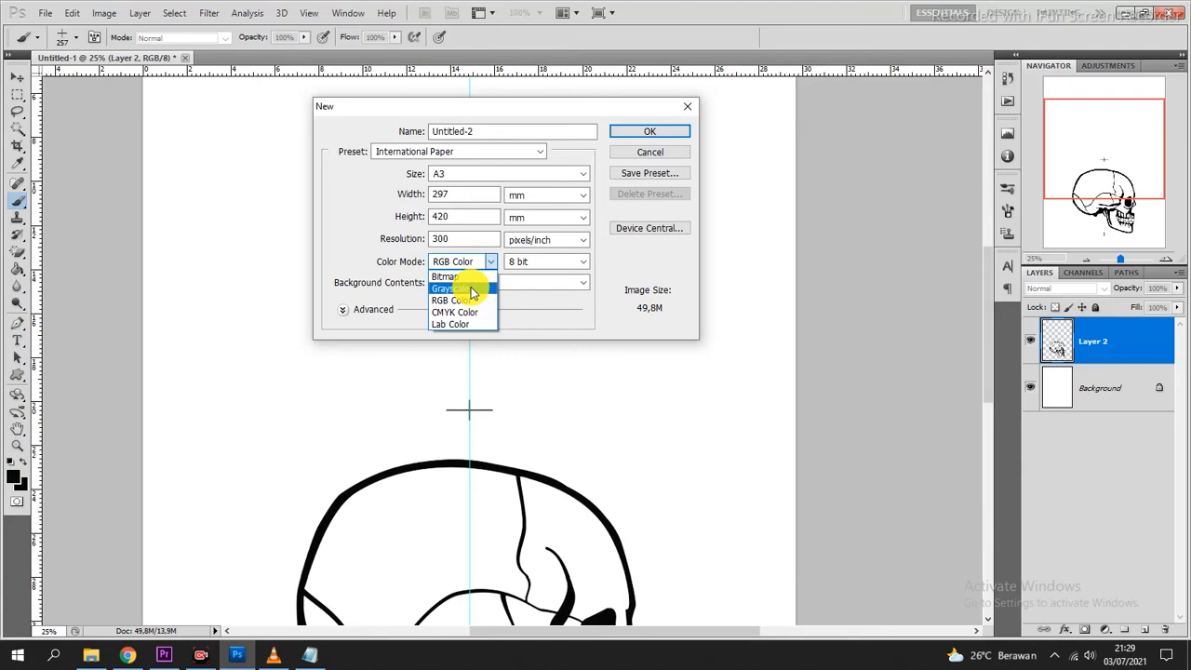
pyautogui.click(471, 290)
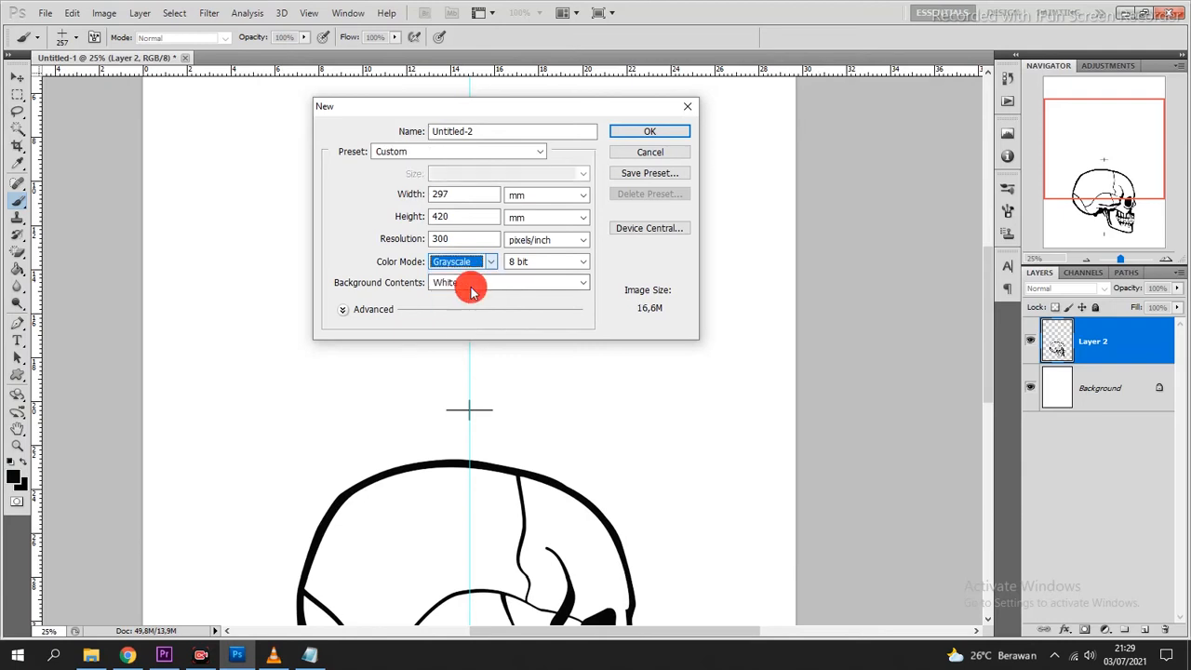
pyautogui.click(656, 133)
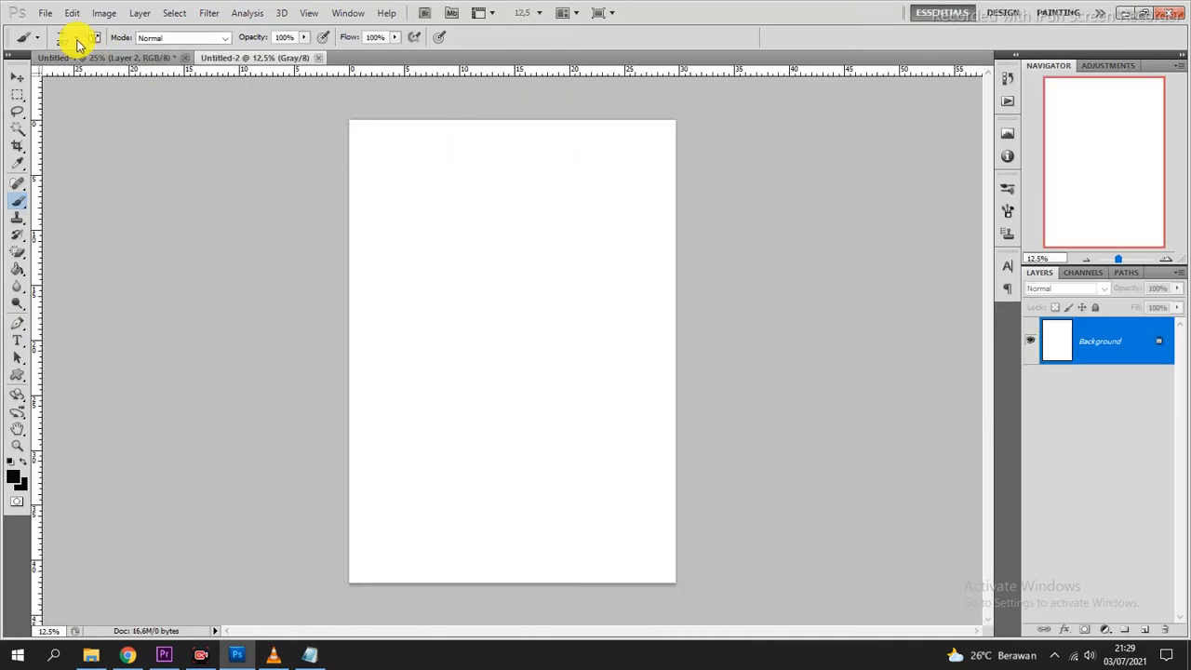
# Open the downloaded 46,0K portrait photo of the long-haired woman from the Downloads folder.
pyautogui.click(43, 13)
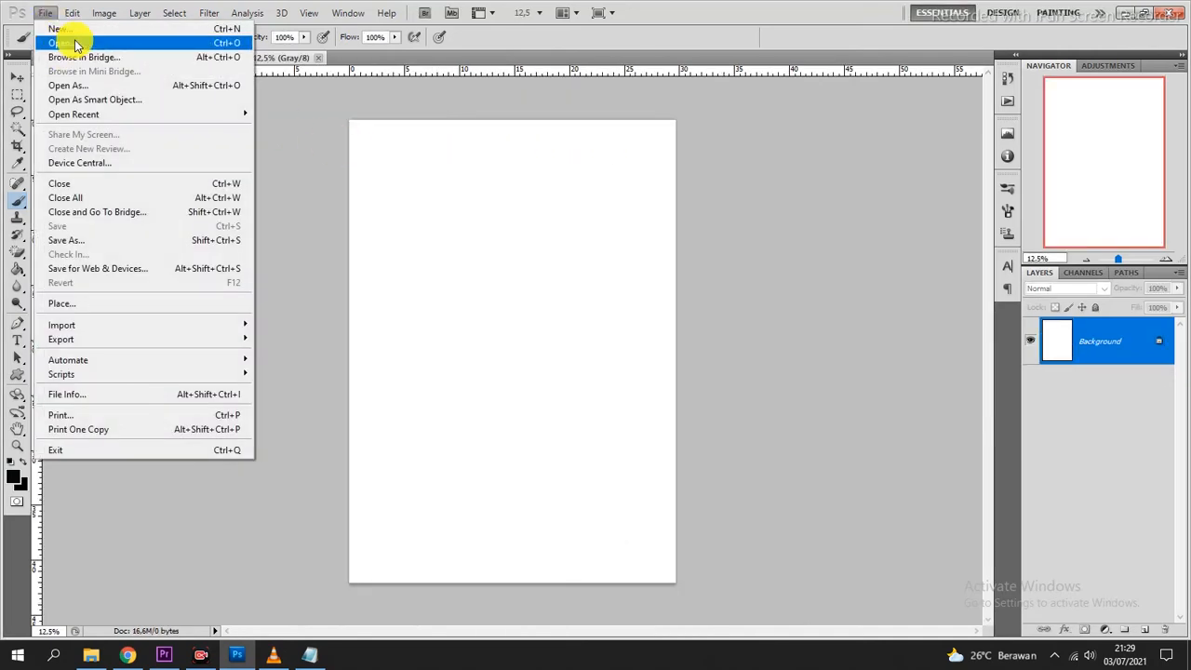
pyautogui.click(77, 44)
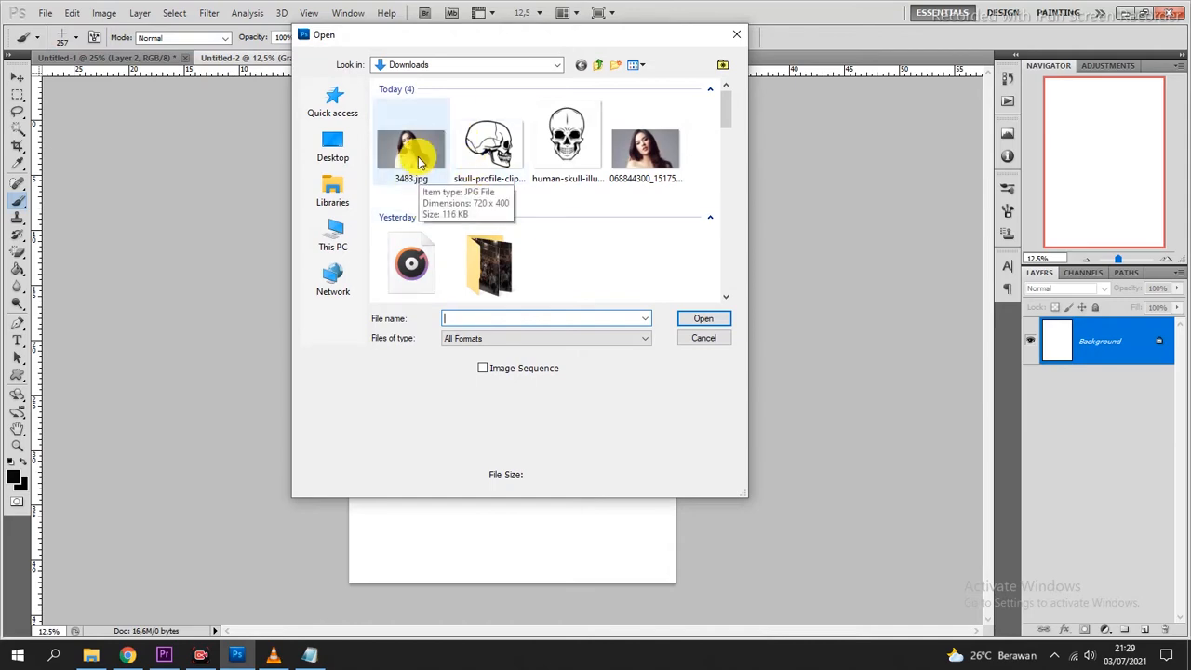
pyautogui.click(667, 181)
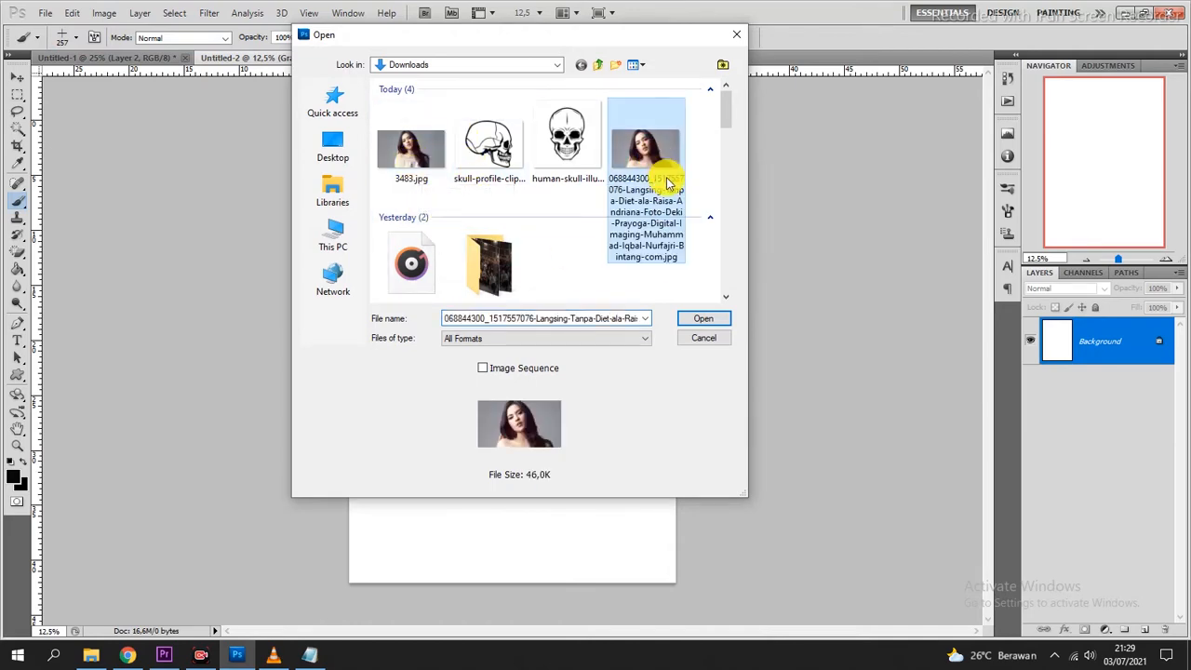
pyautogui.click(704, 319)
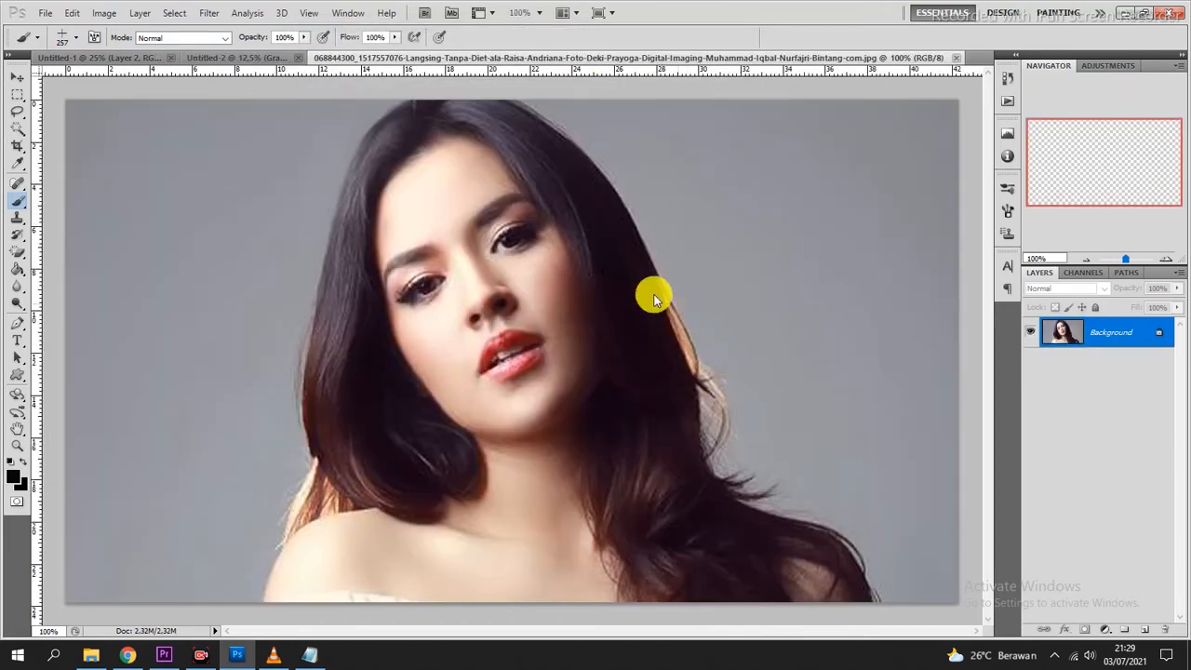
# Select a full-height rectangle around the woman with the Rectangular Marquee and copy it into the grayscale Untitled-2 document with the Move tool.
pyautogui.click(18, 94)
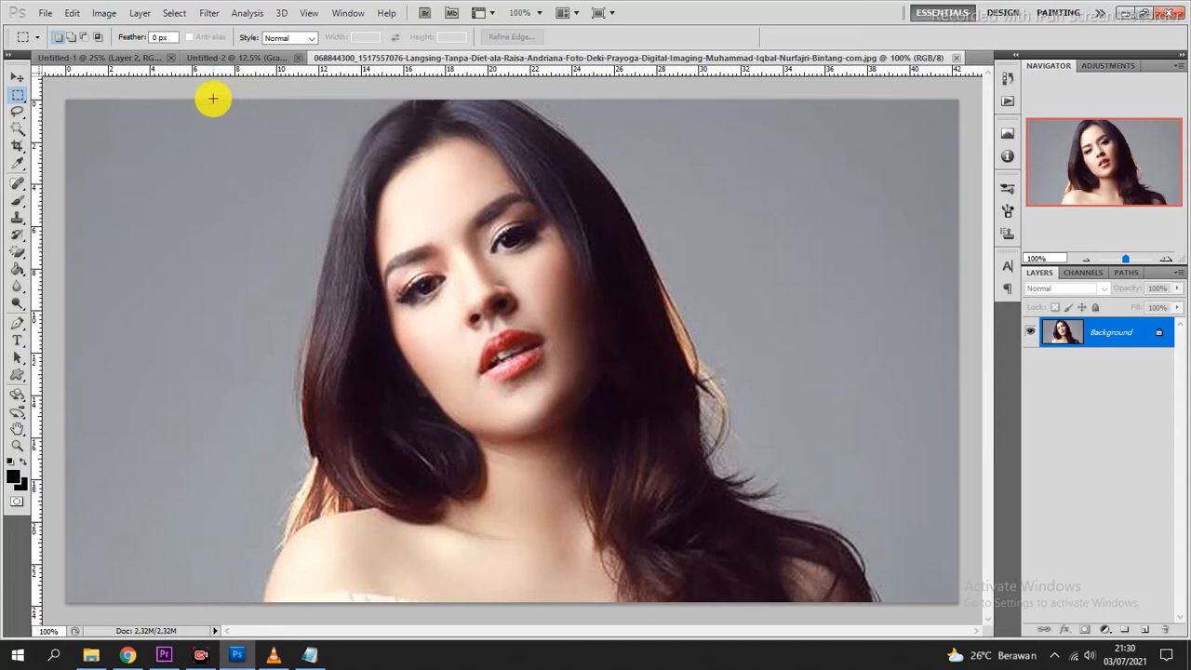
pyautogui.moveTo(214, 99); pyautogui.dragTo(356, 190)
pyautogui.hotkey('ctrl', 'd')
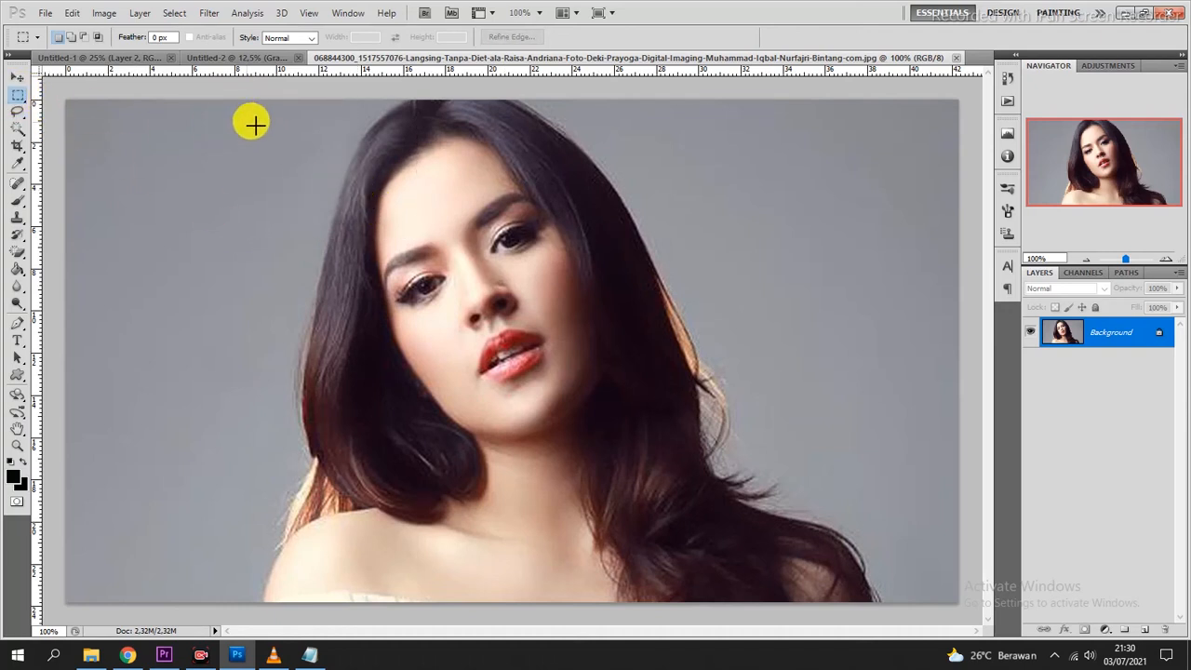
pyautogui.moveTo(253, 99); pyautogui.dragTo(917, 614)
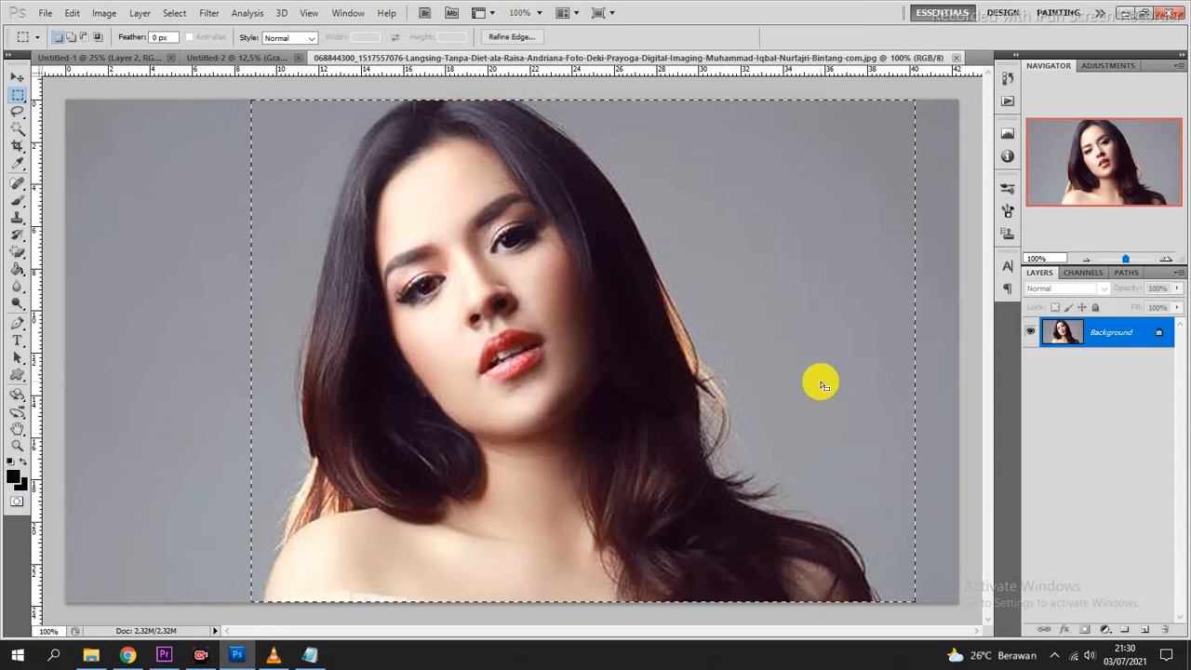
pyautogui.moveTo(818, 380); pyautogui.dragTo(774, 384)
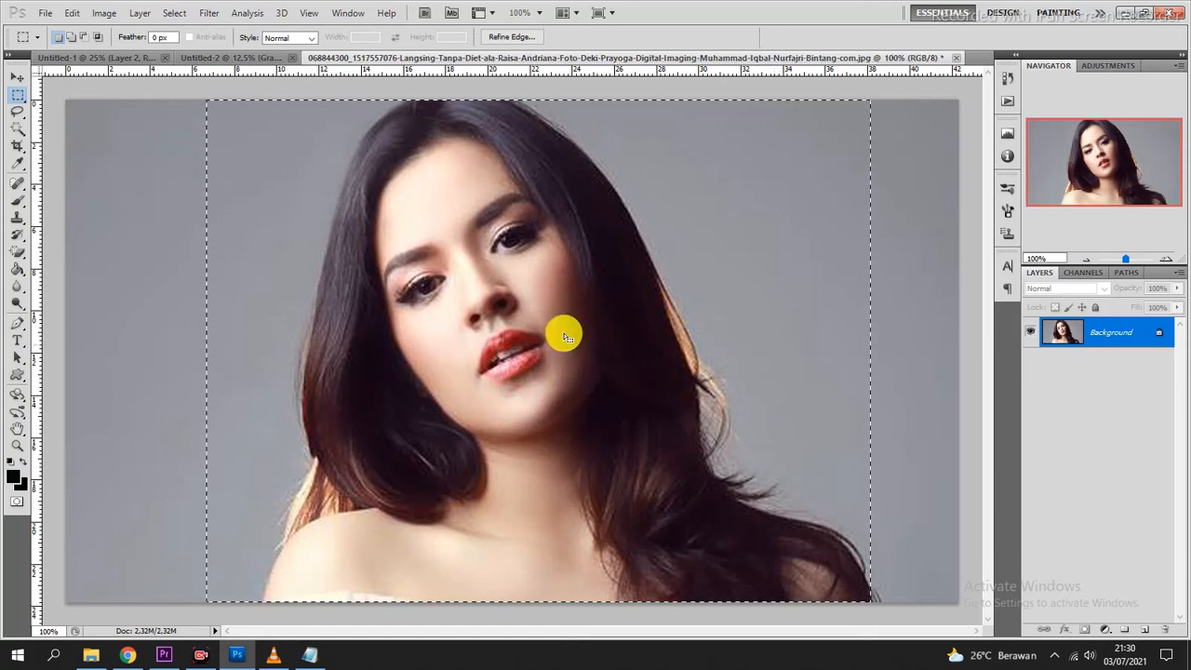
pyautogui.click(15, 79)
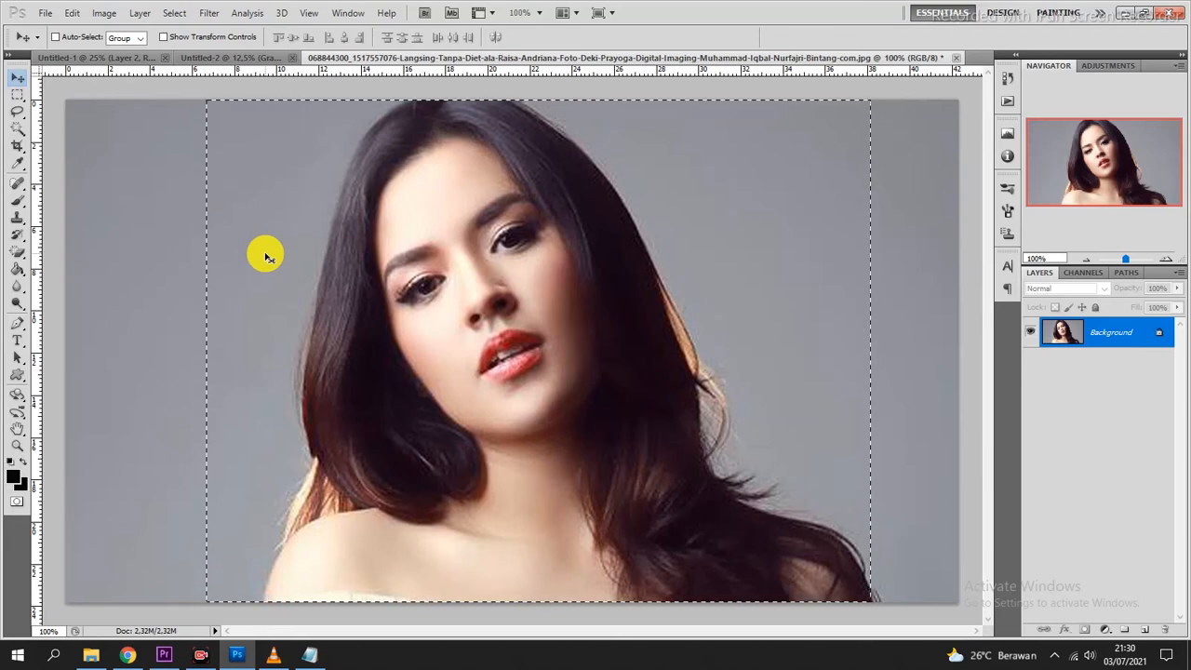
pyautogui.moveTo(265, 257); pyautogui.dragTo(512, 267)
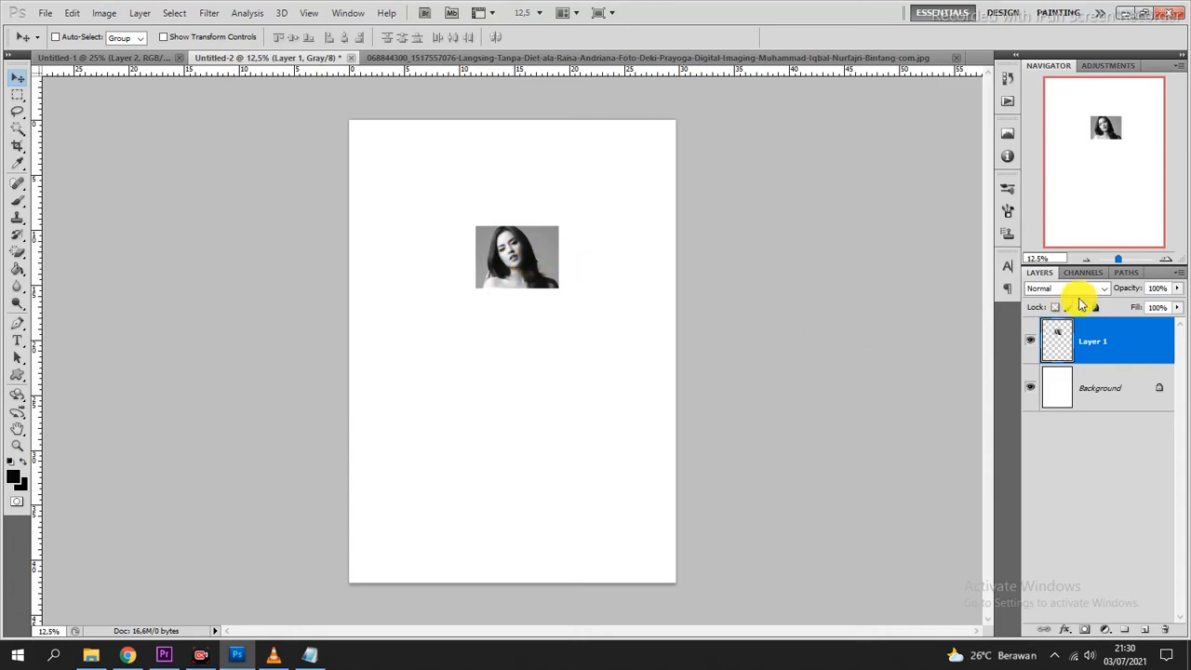
# Scale the portrait on Layer 1 proportionally to about 276.5% and centre it at about X 1853 px, Y 1310 px in the page's upper half.
pyautogui.click(1166, 260)
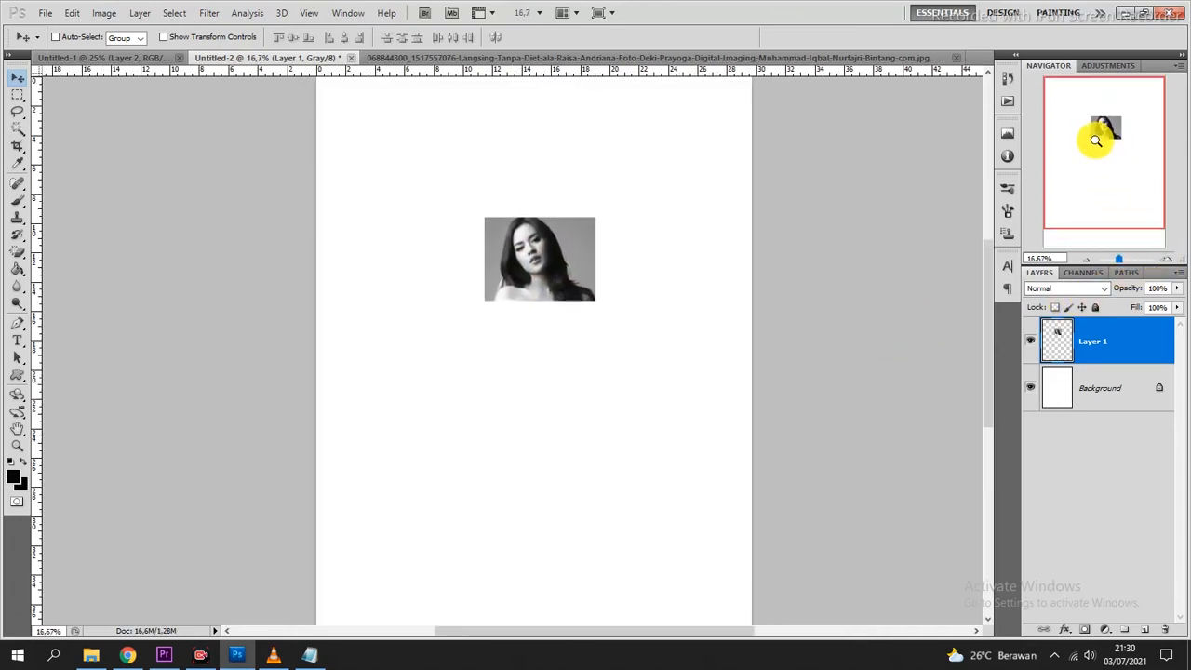
pyautogui.hotkey('ctrl', 't')
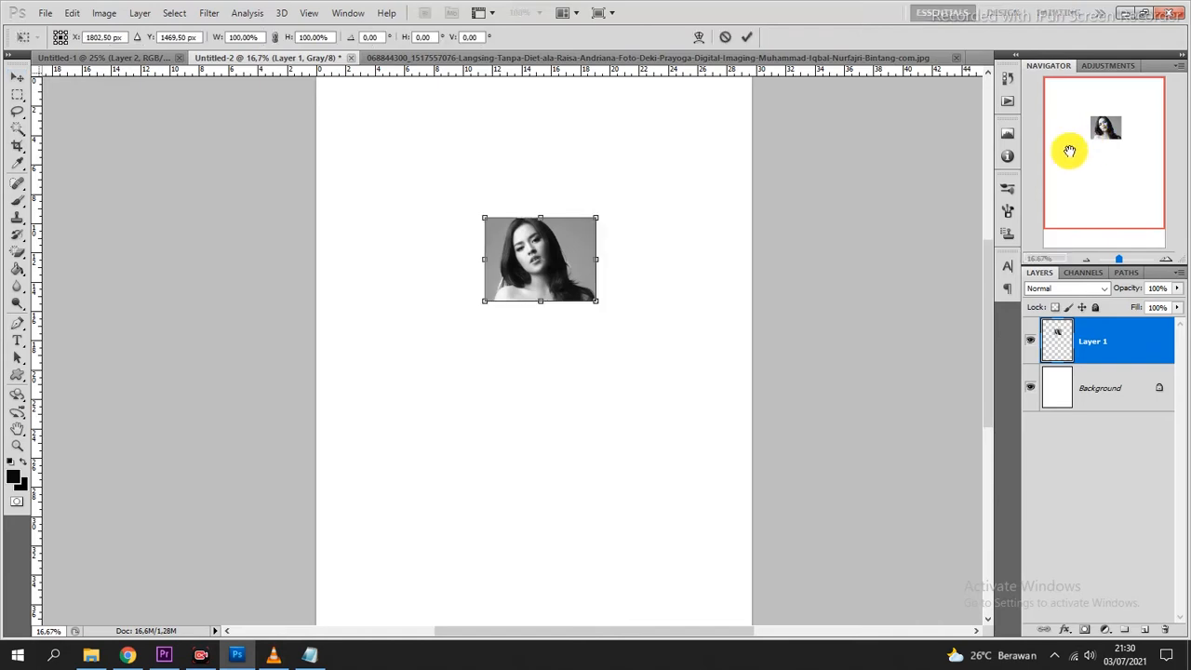
pyautogui.moveTo(597, 306); pyautogui.dragTo(707, 356)
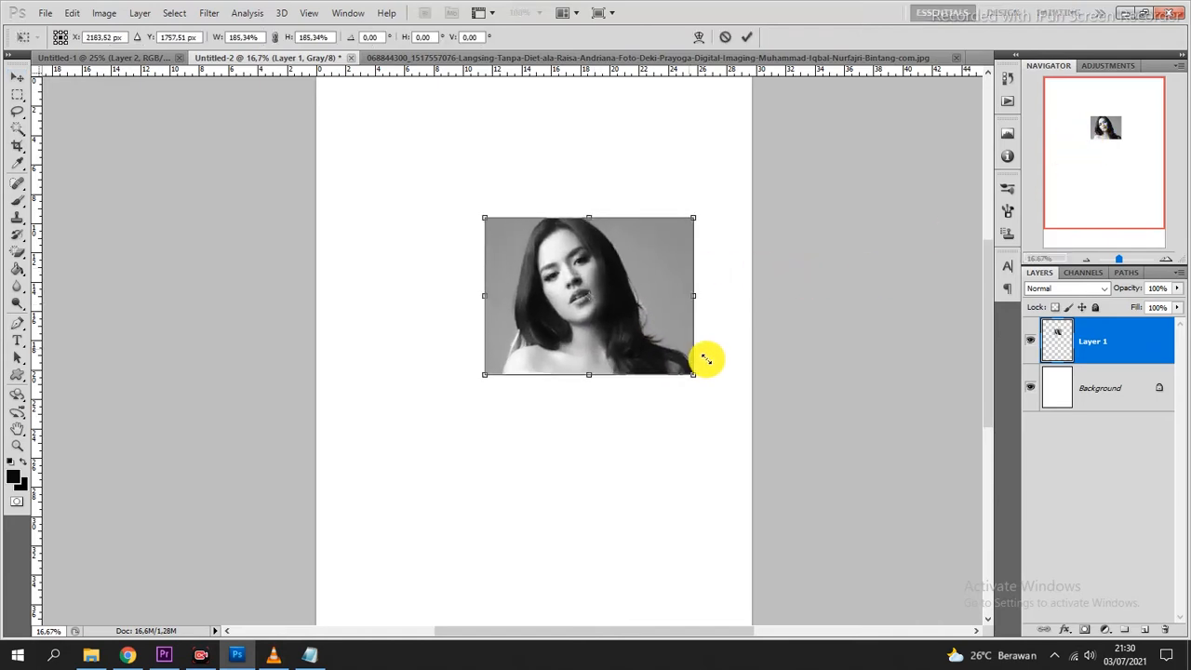
pyautogui.moveTo(488, 376); pyautogui.dragTo(400, 439)
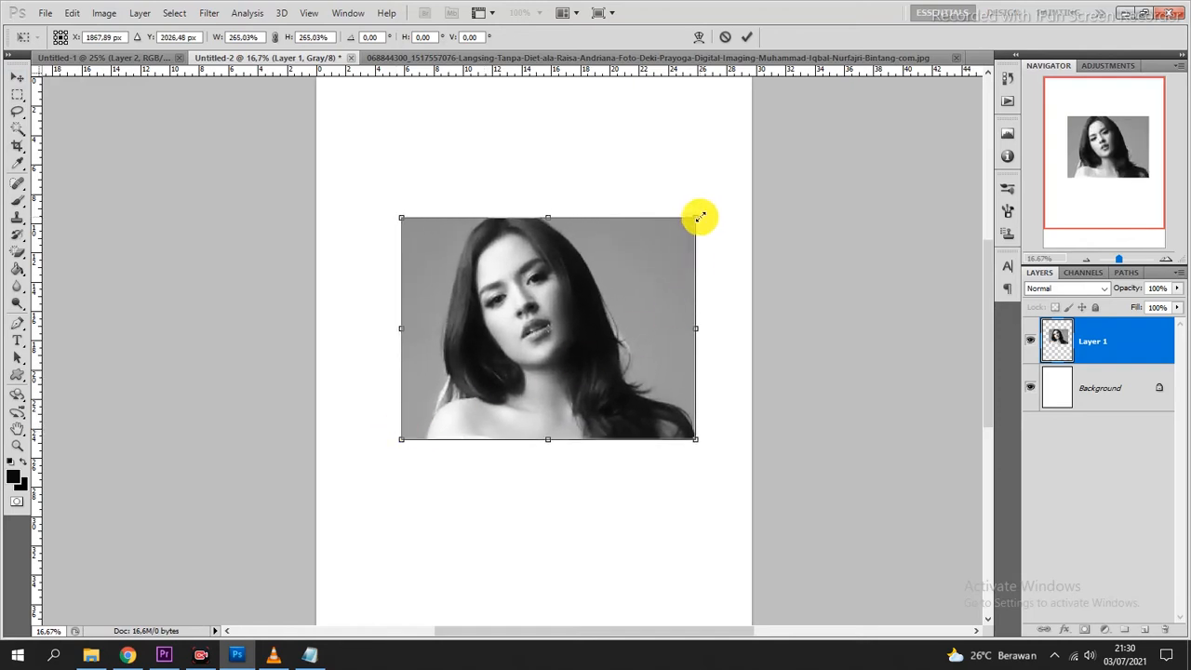
pyautogui.moveTo(697, 213); pyautogui.dragTo(708, 197)
pyautogui.moveTo(627, 241)
pyautogui.mouseDown()
pyautogui.moveTo(622, 197)
pyautogui.moveTo(641, 239)
pyautogui.moveTo(620, 243)
pyautogui.mouseUp()
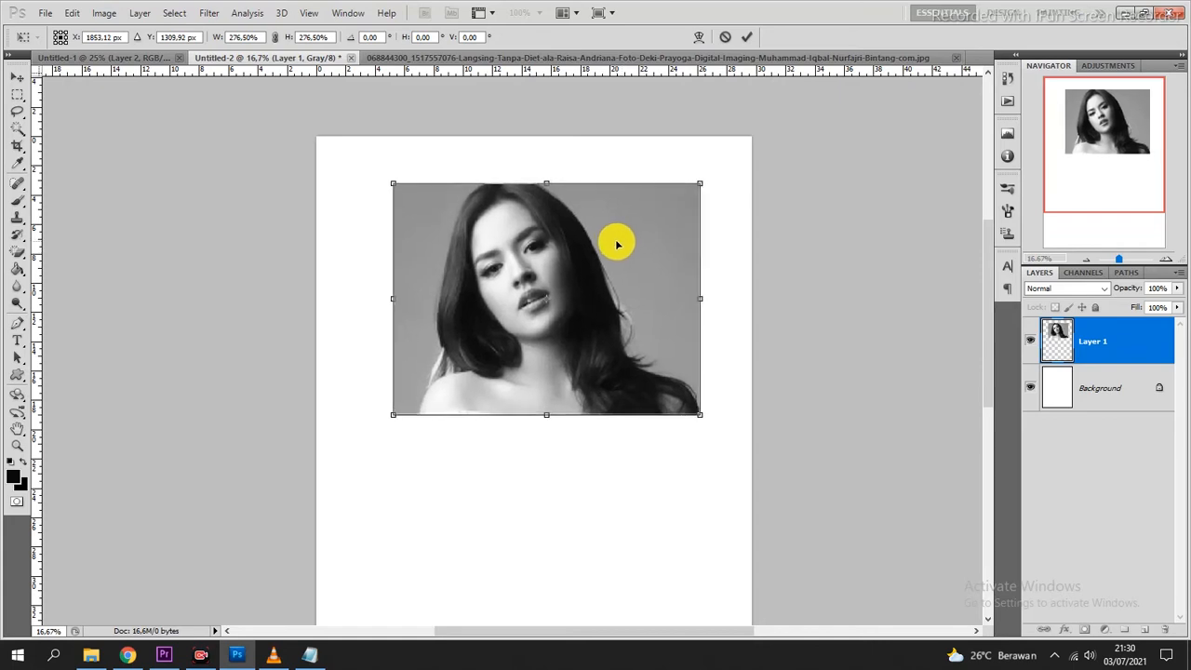
pyautogui.click(746, 37)
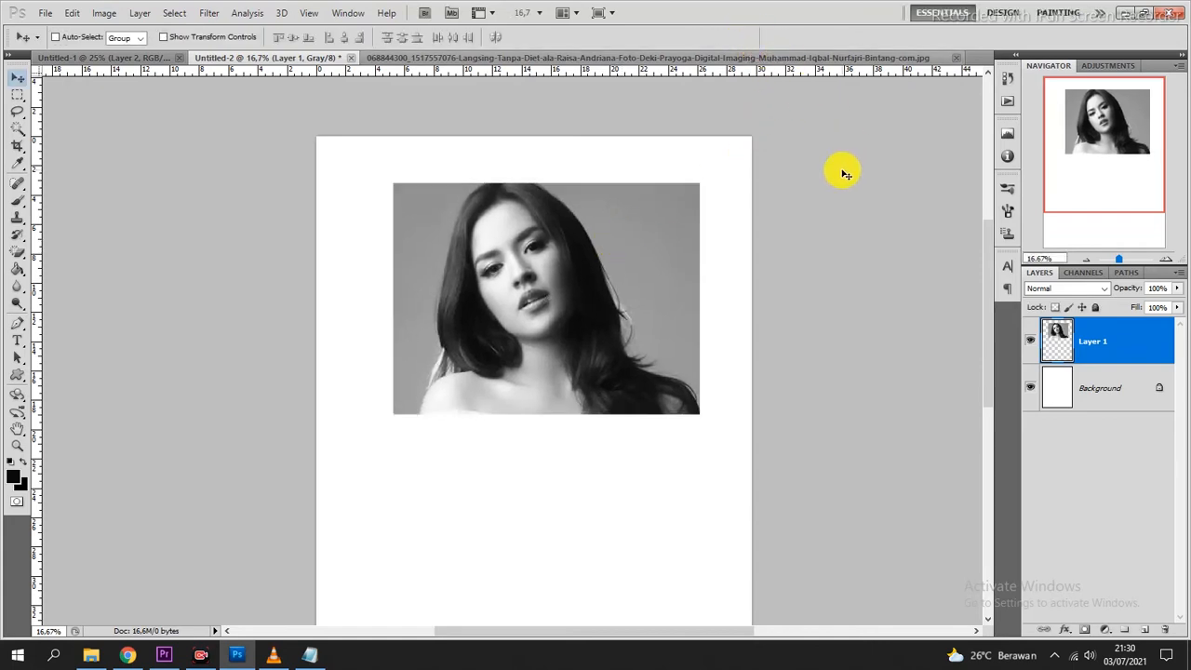
# Invert the tones of the portrait on Layer 1 into a negative.
pyautogui.click(1168, 258)
pyautogui.click(1168, 259)
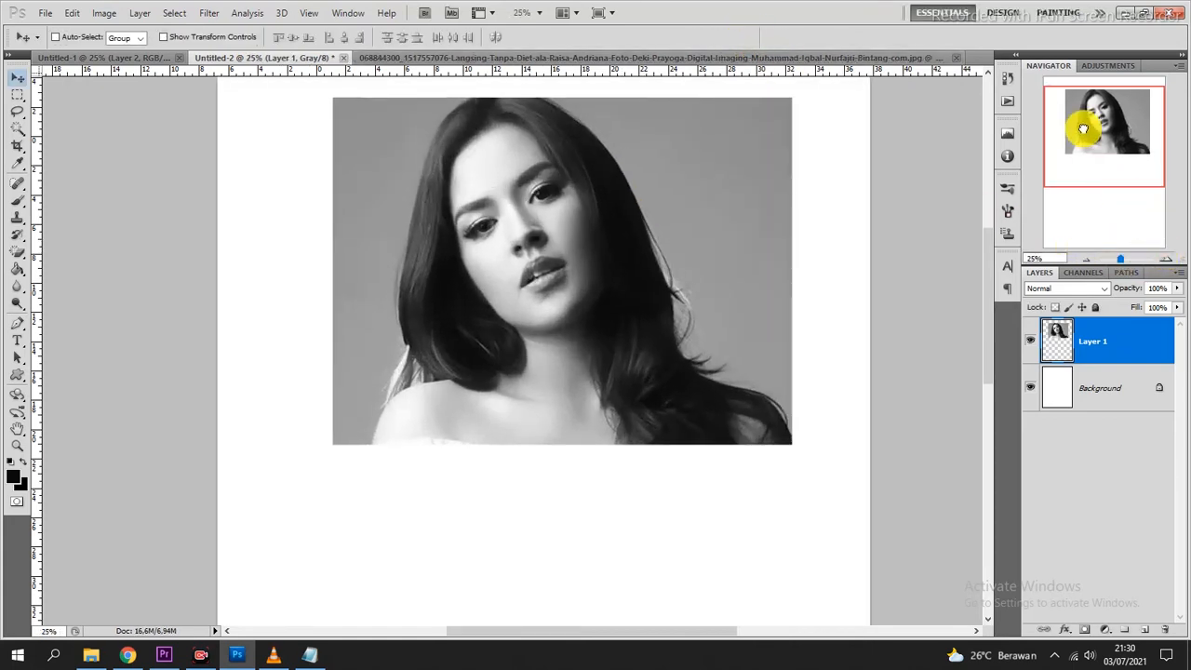
pyautogui.moveTo(1089, 121); pyautogui.dragTo(1026, 47)
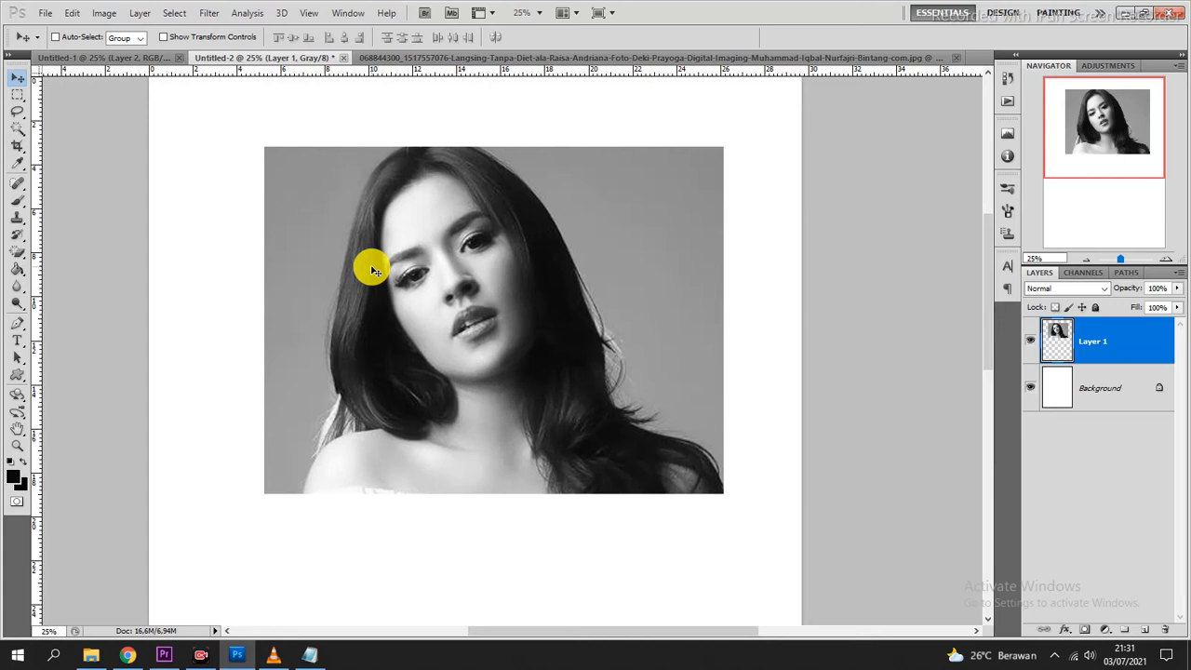
pyautogui.hotkey('ctrl', 'i')
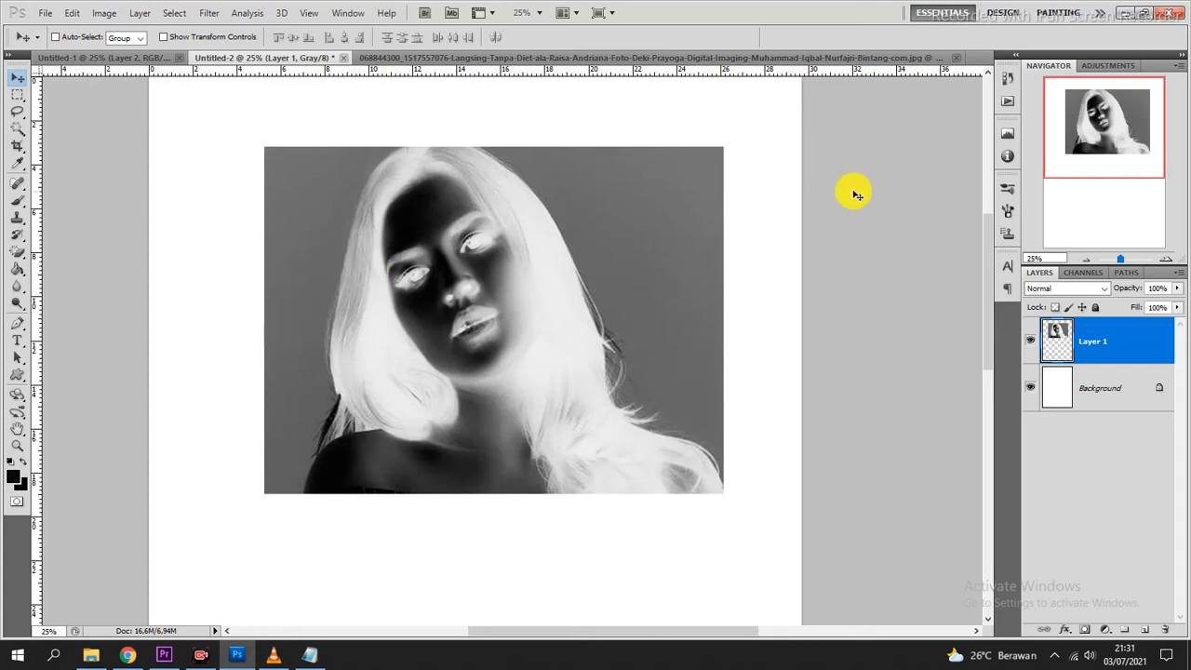
# Convert the Untitled-2 document to Bitmap mode, flattening its layers, with 300 pixels/inch output and the Halftone Screen method.
pyautogui.click(1169, 258)
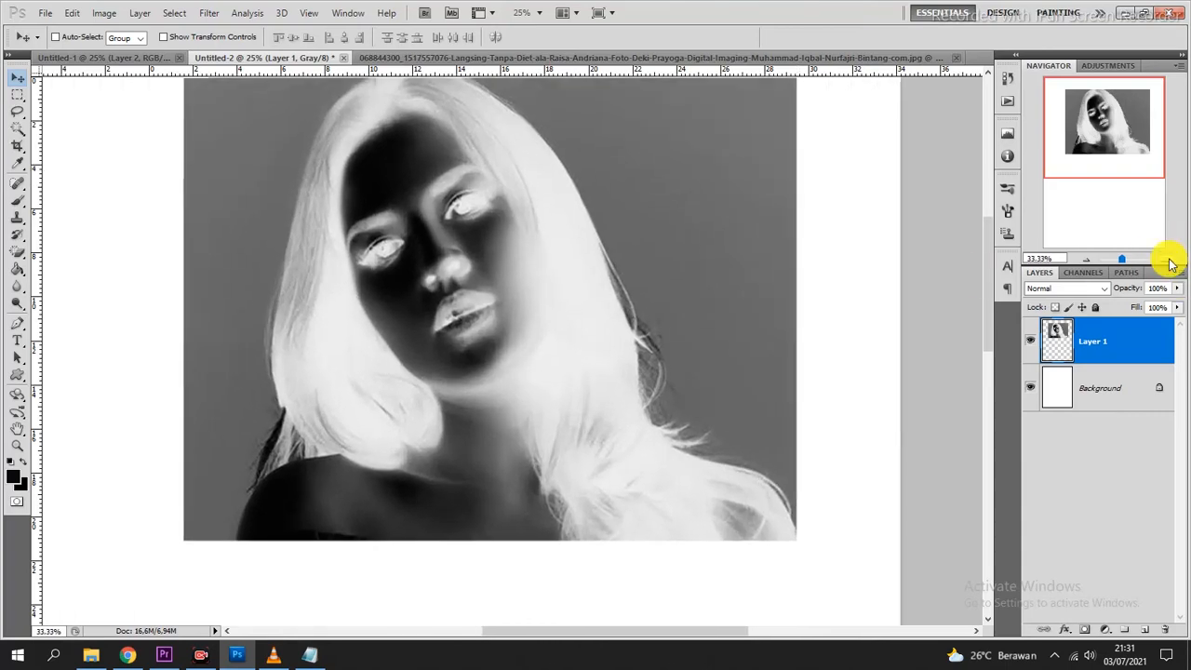
pyautogui.click(1169, 258)
pyautogui.moveTo(1106, 120); pyautogui.dragTo(1108, 104)
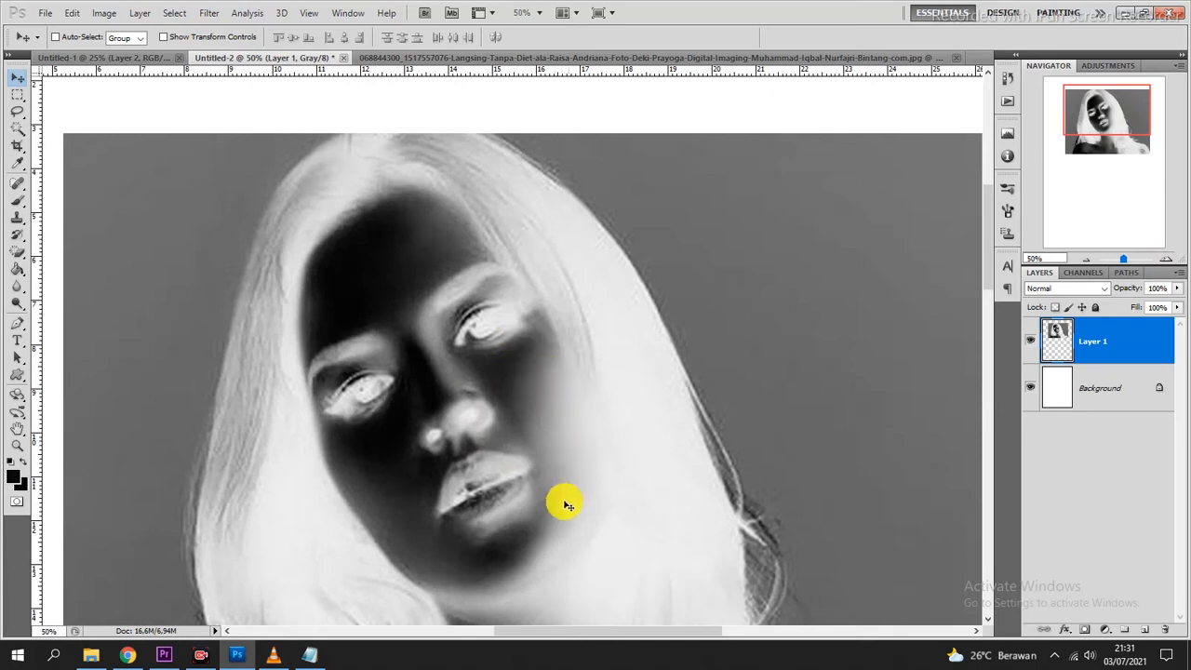
pyautogui.scroll(-2, 554, 498)
pyautogui.scroll(2, 466, 485)
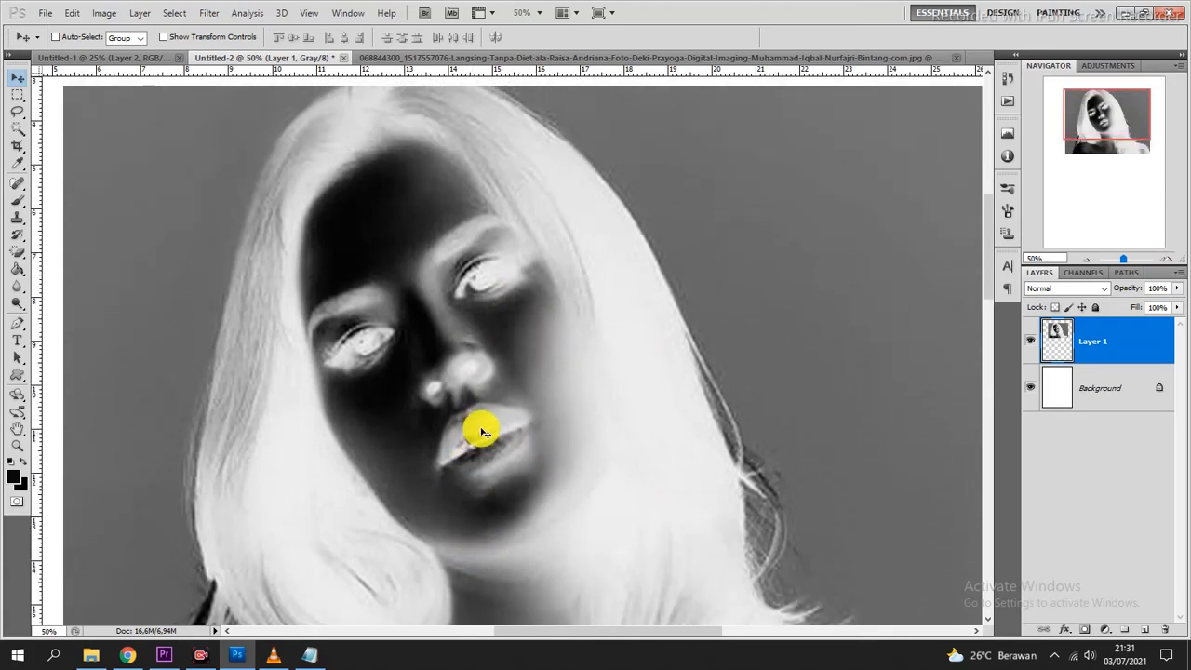
pyautogui.click(106, 13)
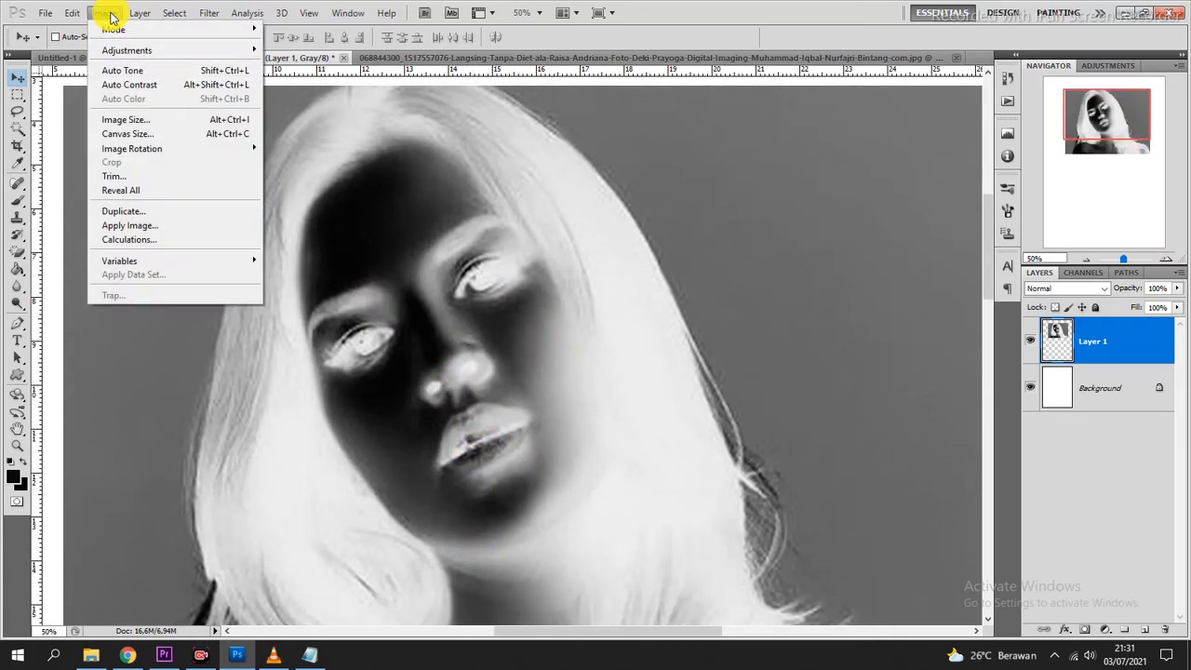
pyautogui.moveTo(130, 29)
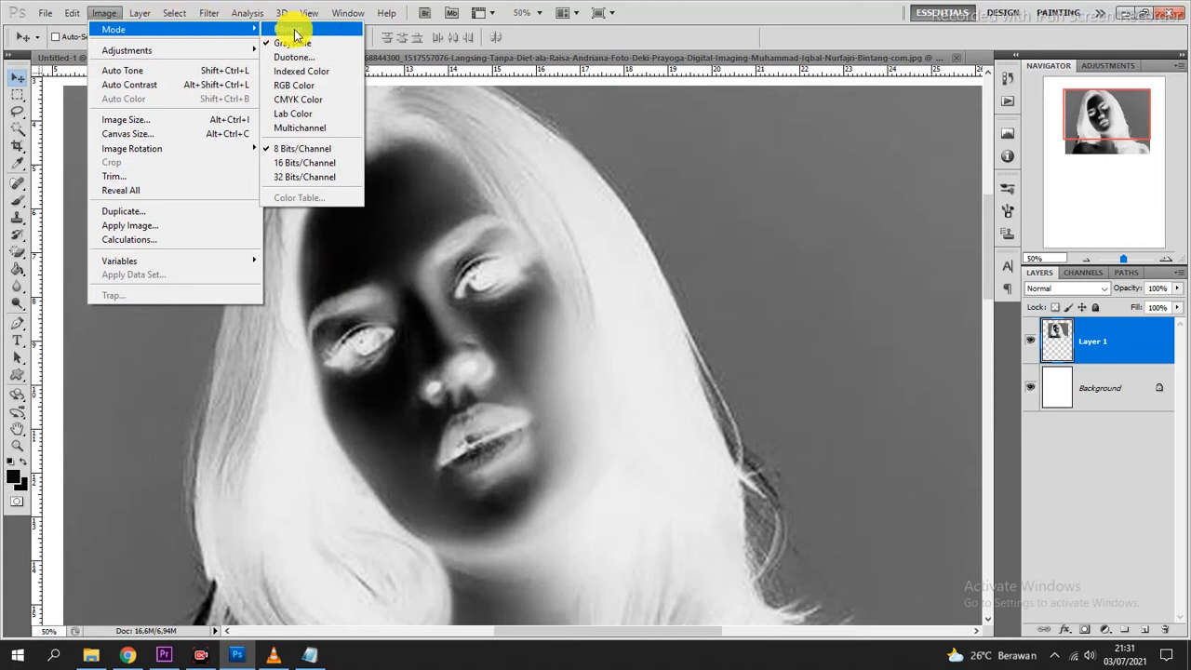
pyautogui.click(296, 30)
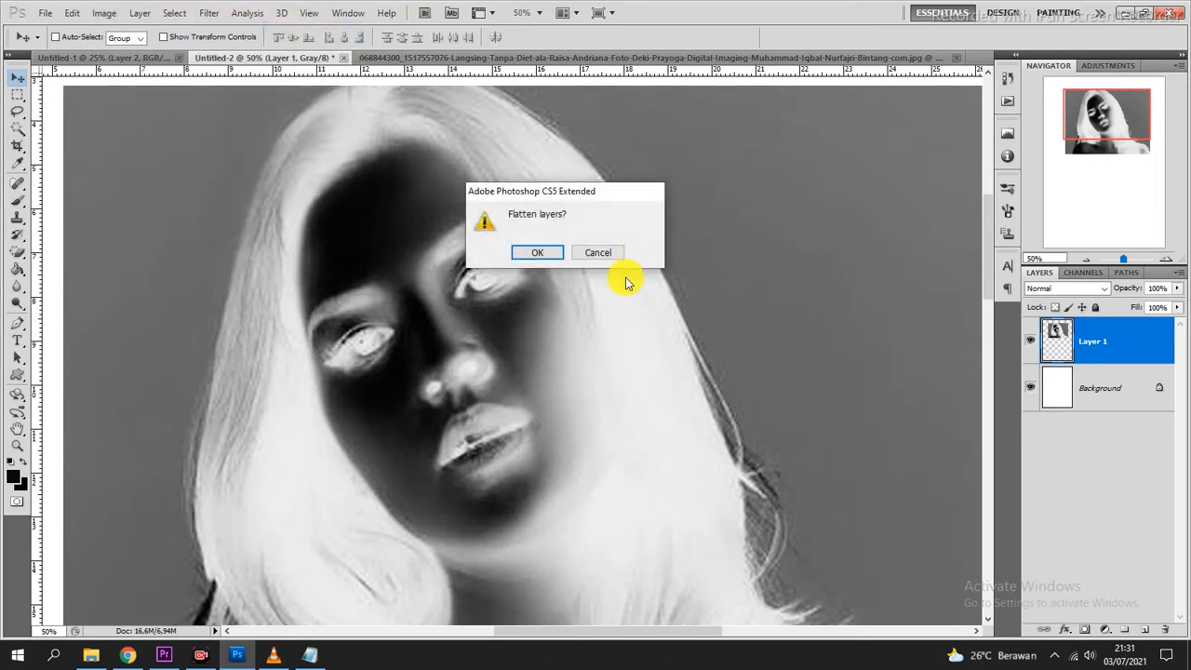
pyautogui.click(537, 253)
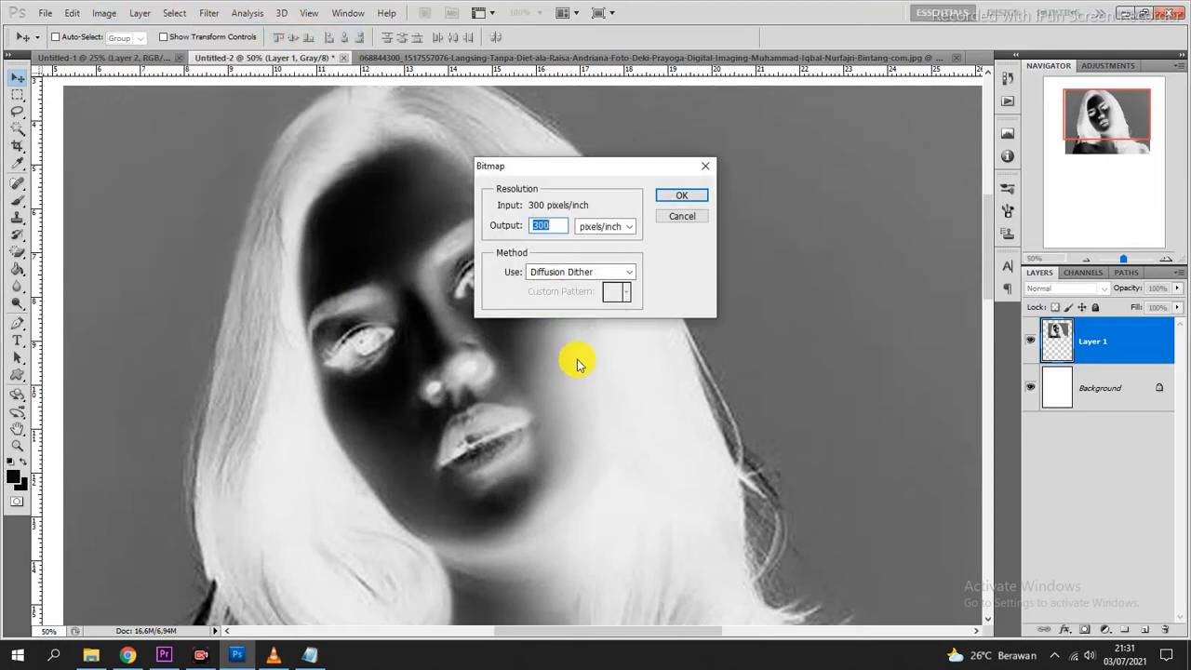
pyautogui.click(557, 272)
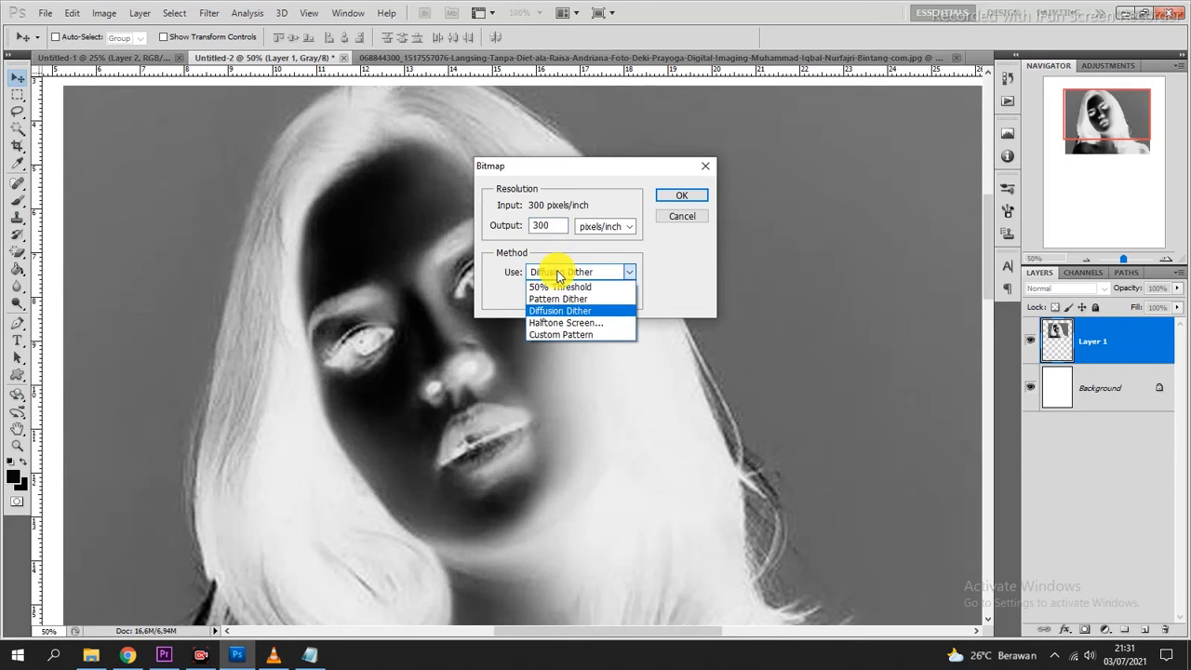
pyautogui.click(565, 323)
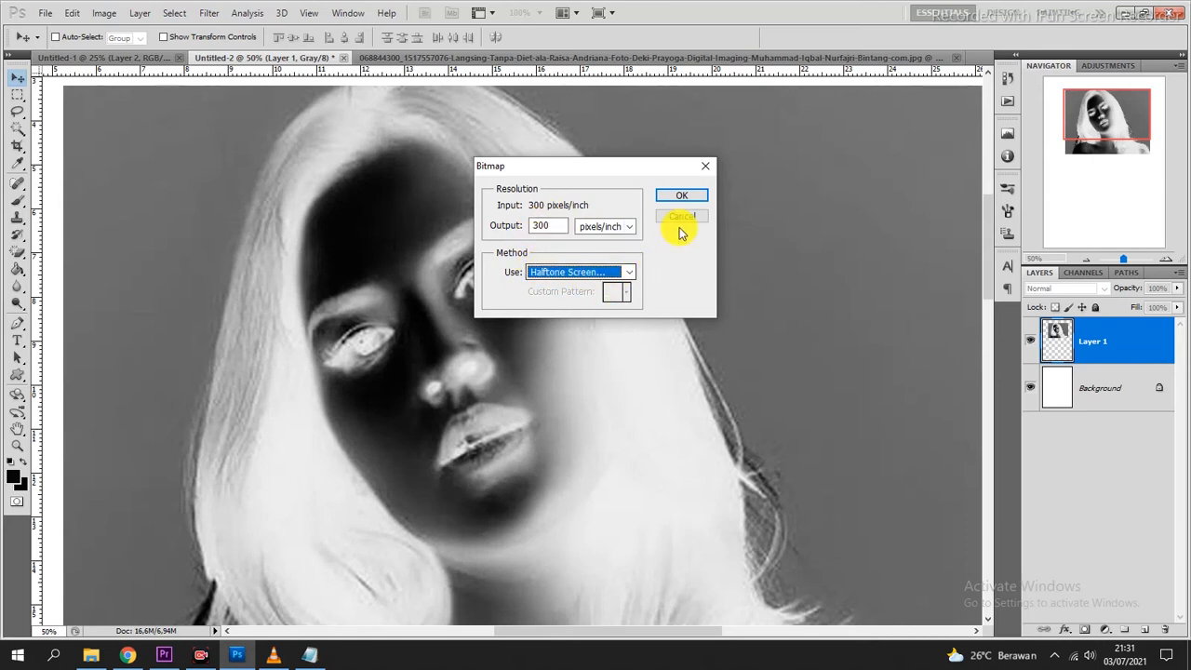
pyautogui.click(684, 195)
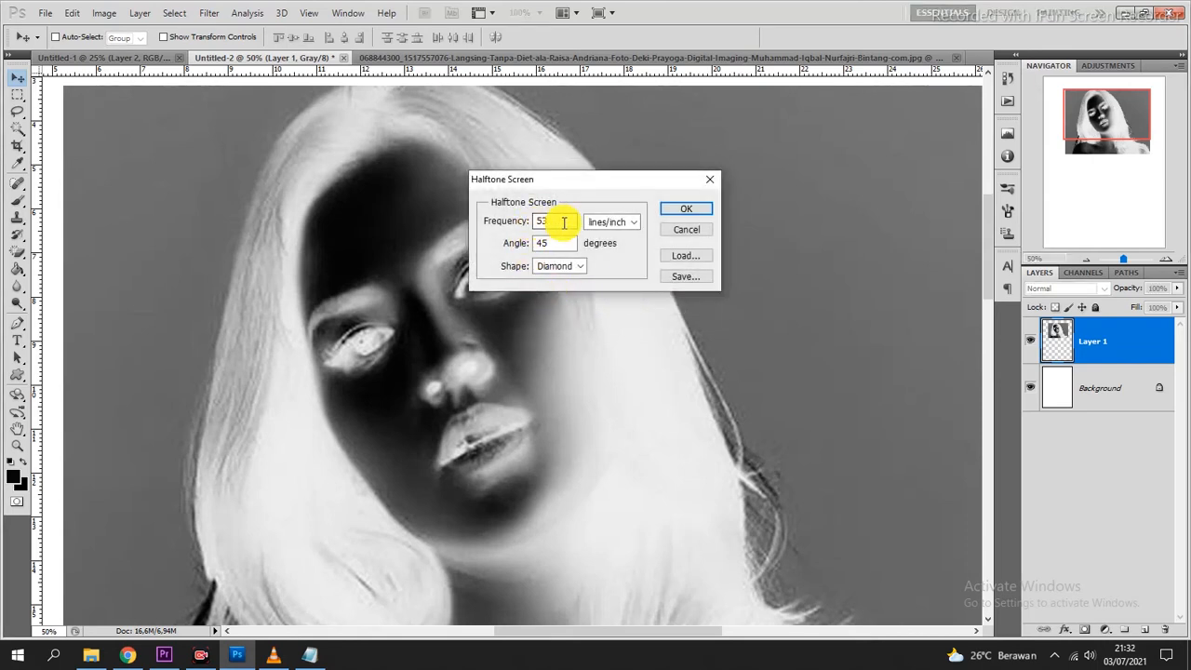
# Apply a halftone screen with a frequency of 35 lines/inch, an angle of 22,5 degrees and the Round shape.
pyautogui.doubleClick(563, 220)
pyautogui.write('3')
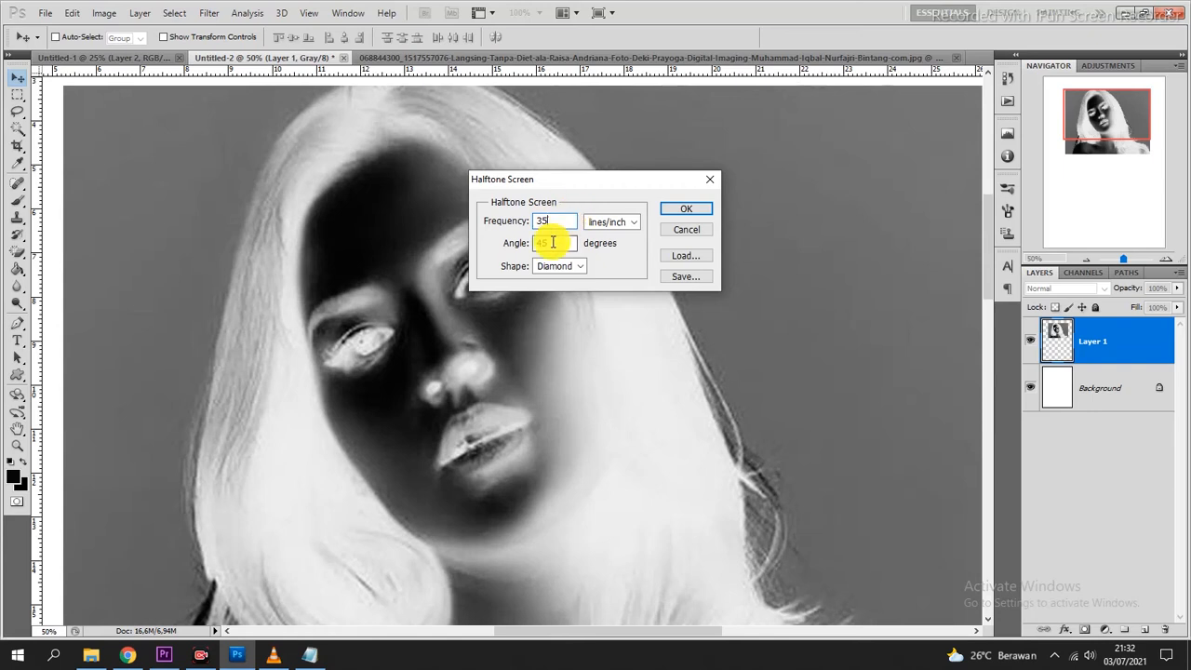
pyautogui.moveTo(548, 242); pyautogui.dragTo(529, 249)
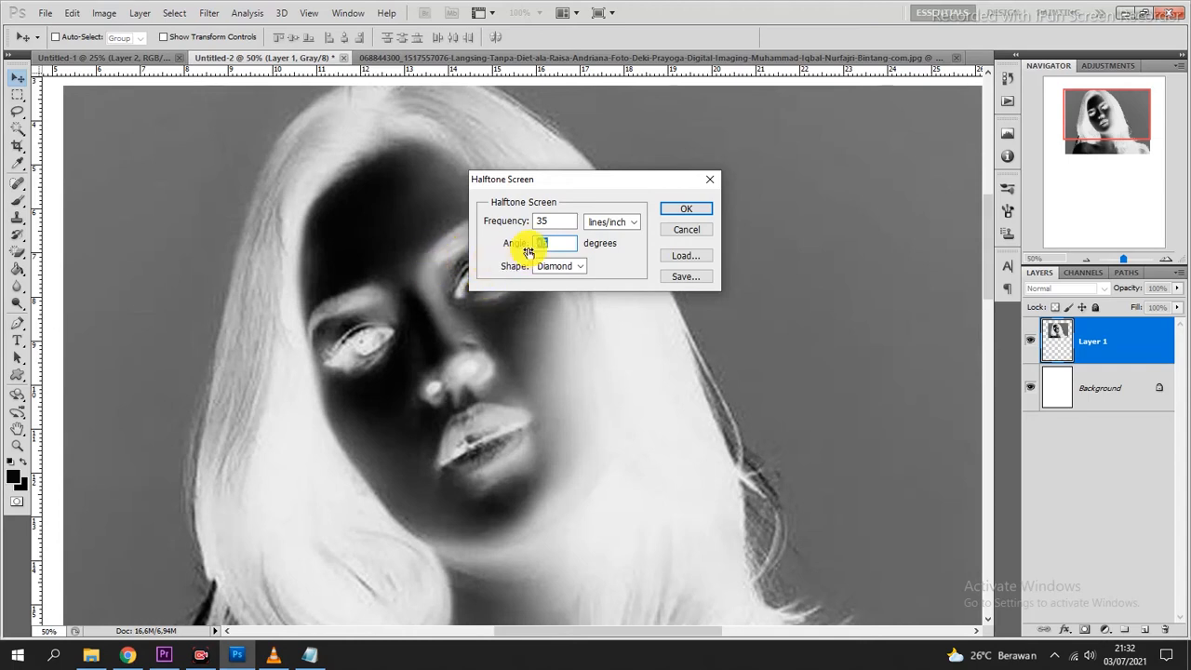
pyautogui.write('22')
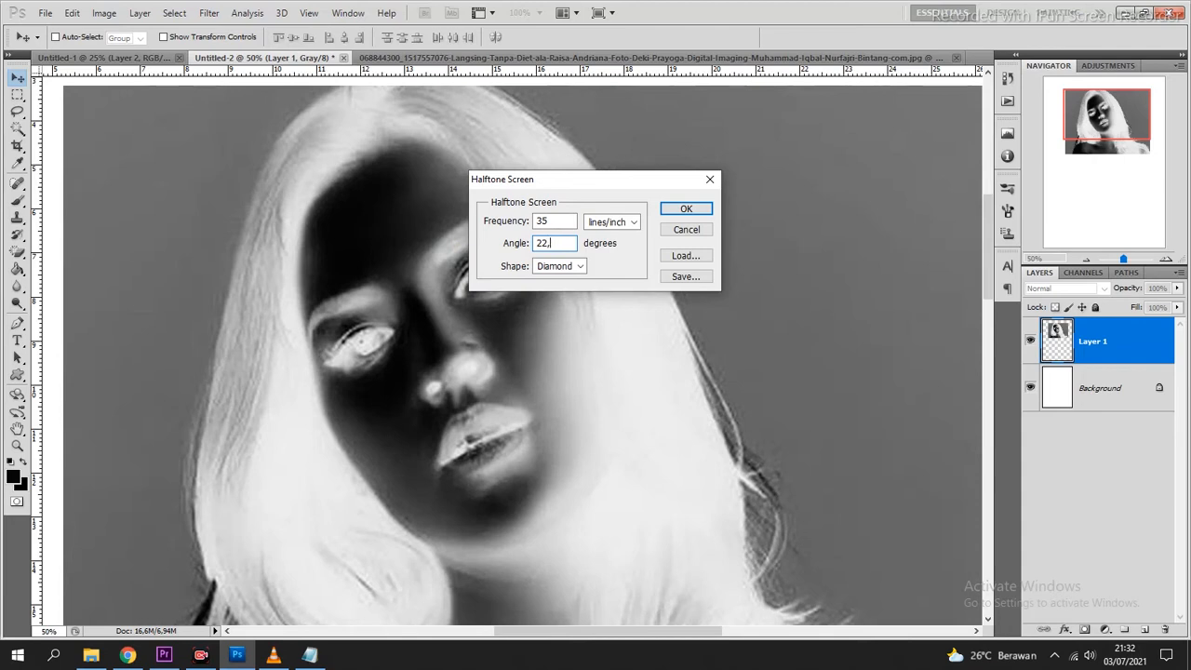
pyautogui.write(',5')
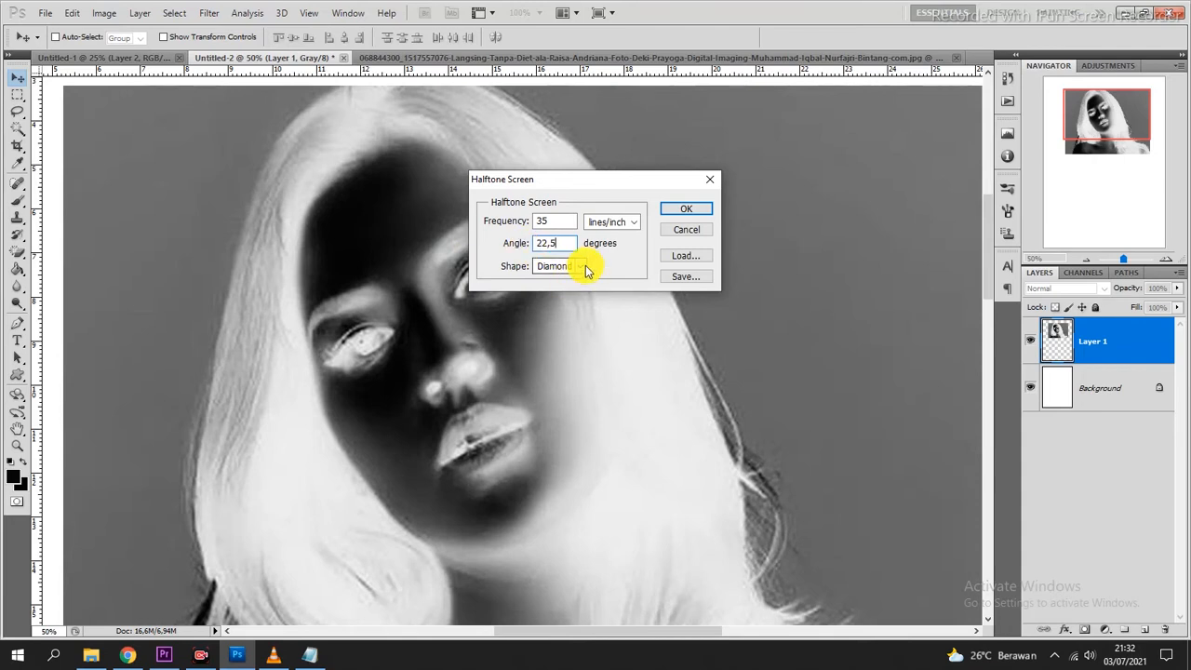
pyautogui.click(577, 267)
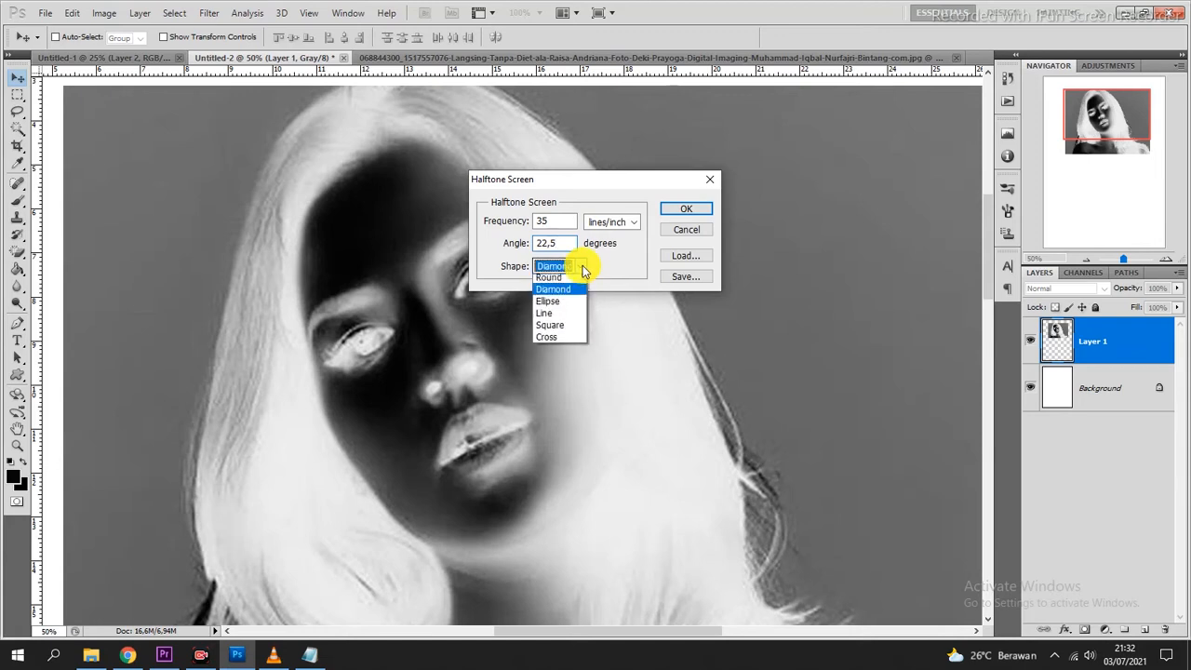
pyautogui.click(551, 280)
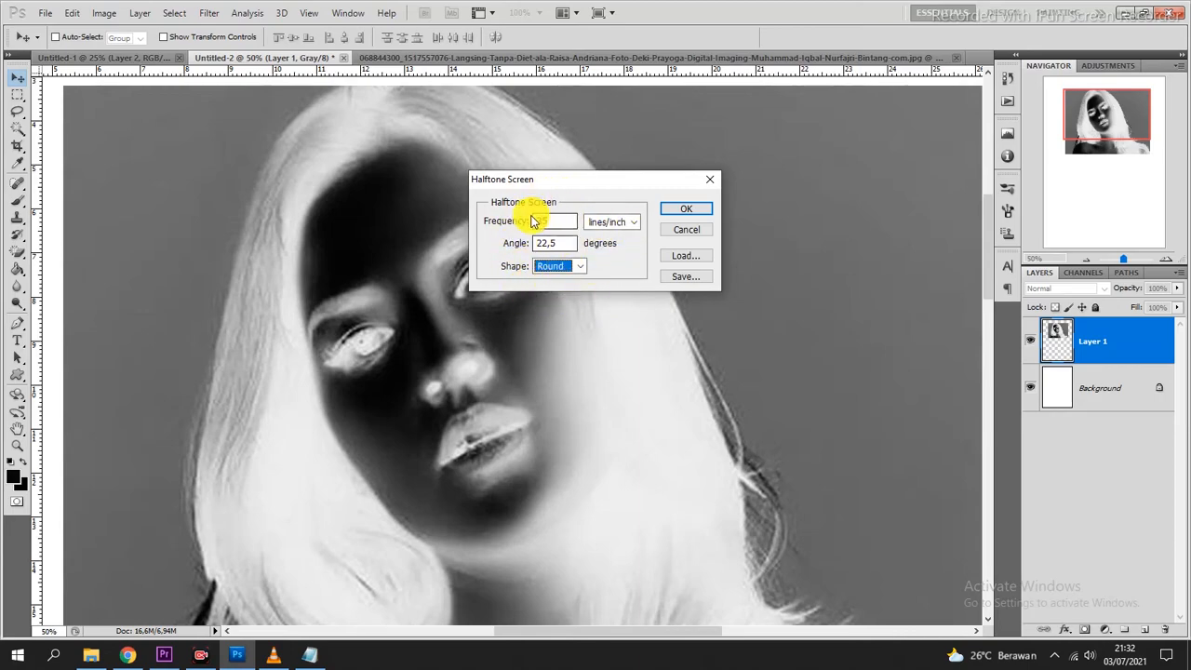
pyautogui.click(687, 210)
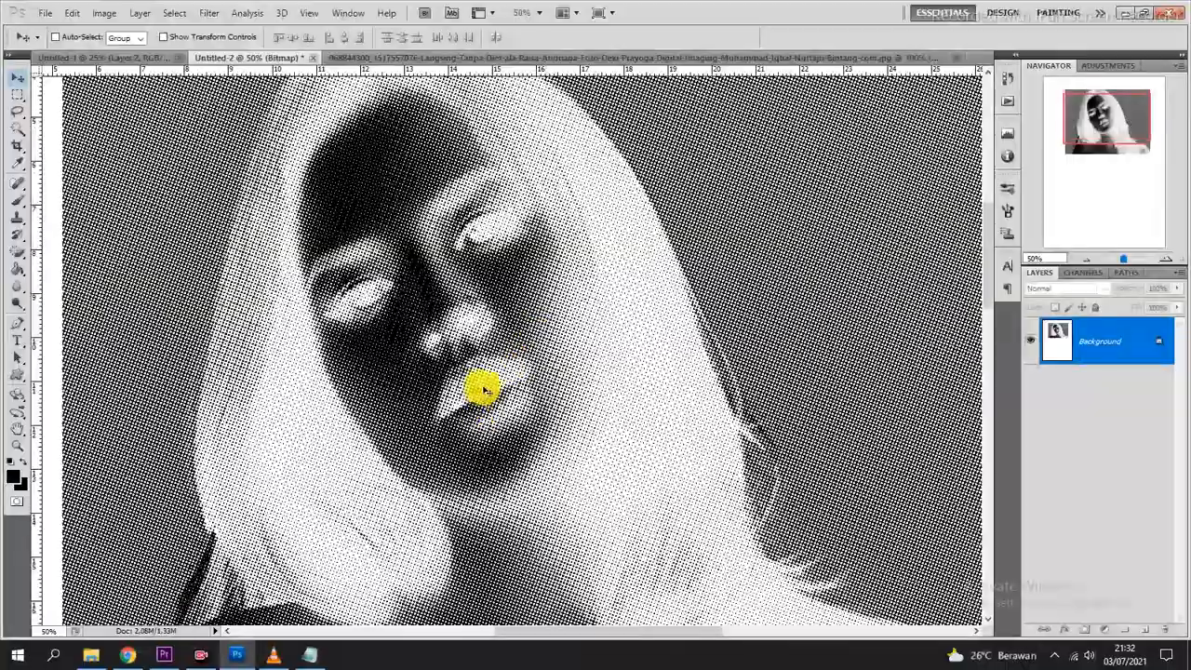
# Examine the halftone dot pattern across the portrait's face, hair and shoulders, both close up and at reduced zoom.
pyautogui.scroll(-3, 483, 391)
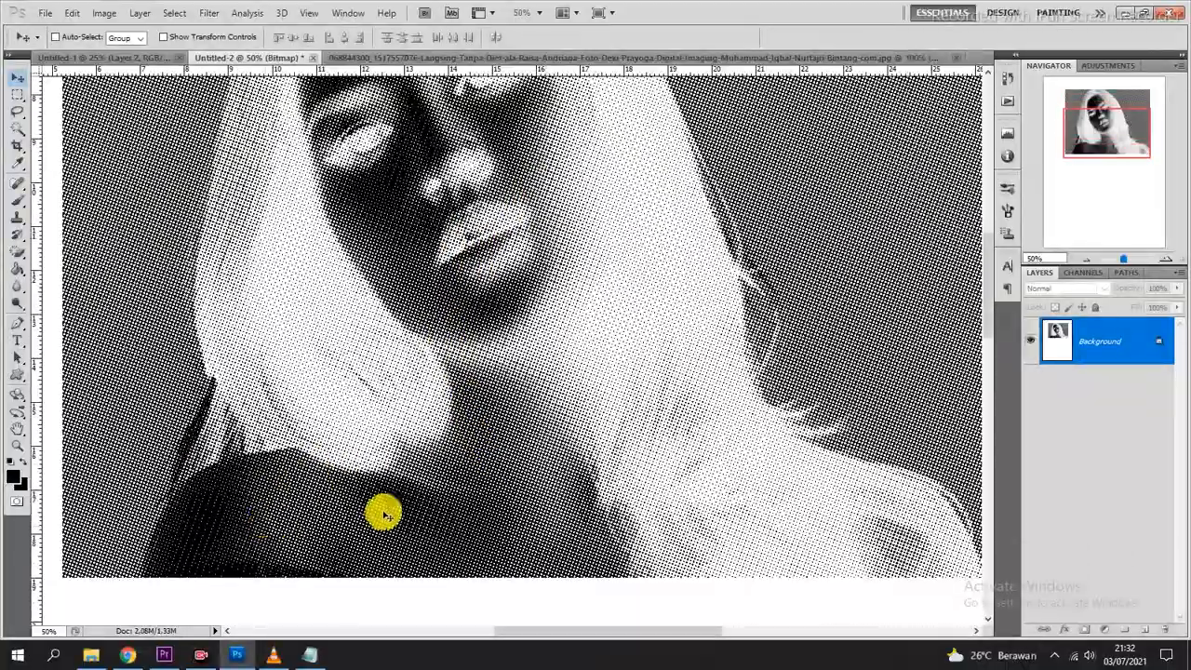
pyautogui.scroll(5, 426, 479)
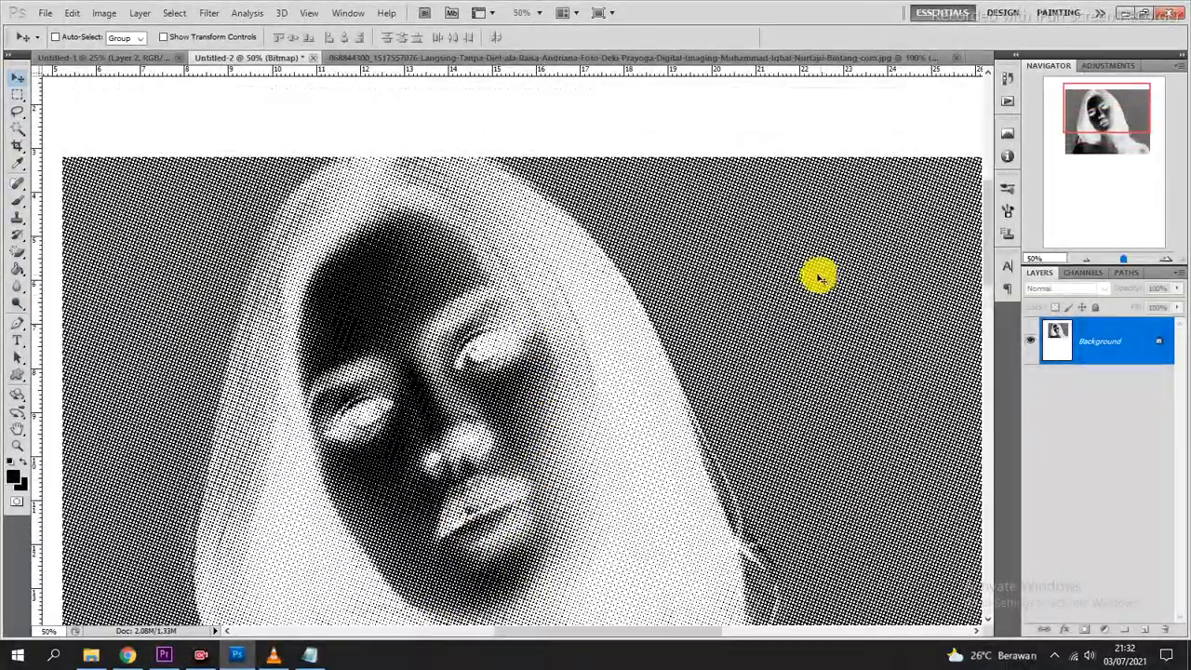
pyautogui.click(1085, 258)
pyautogui.click(1085, 259)
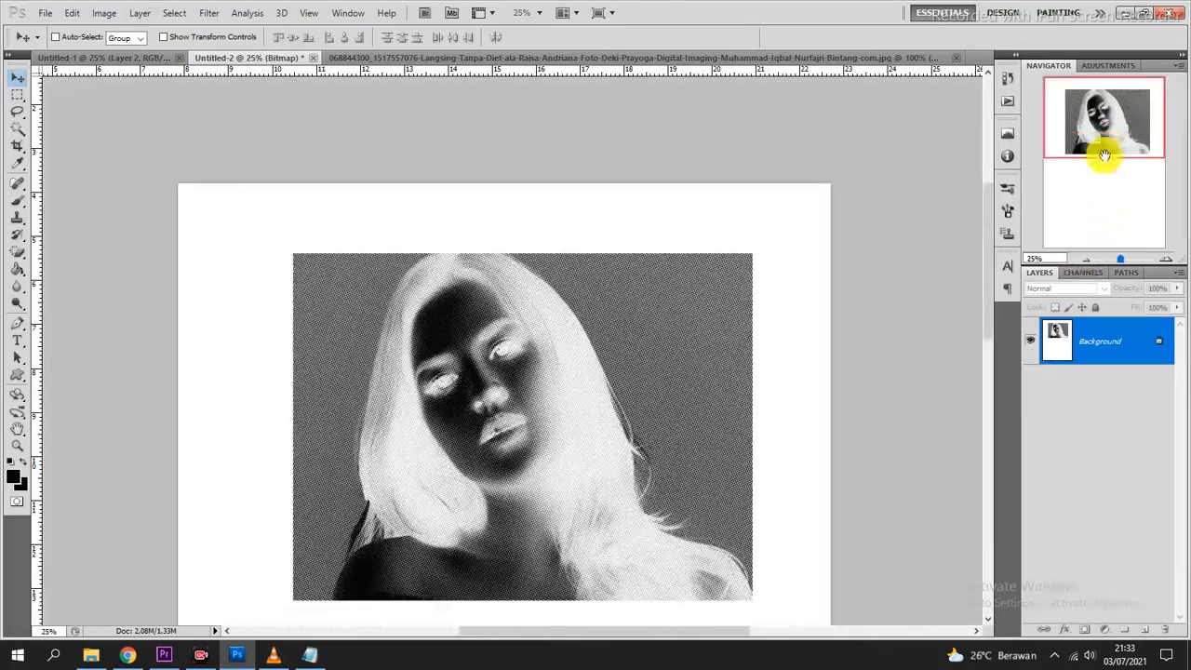
pyautogui.moveTo(1103, 155); pyautogui.dragTo(1114, 100)
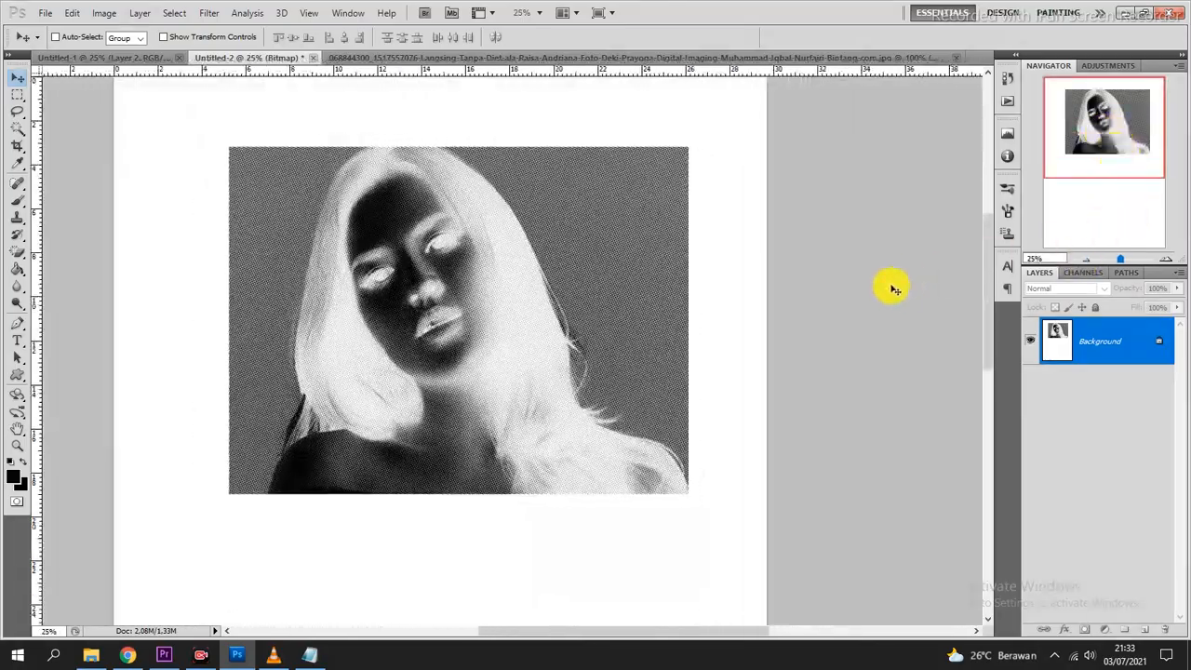
pyautogui.scroll(2, 892, 289)
pyautogui.click(1169, 259)
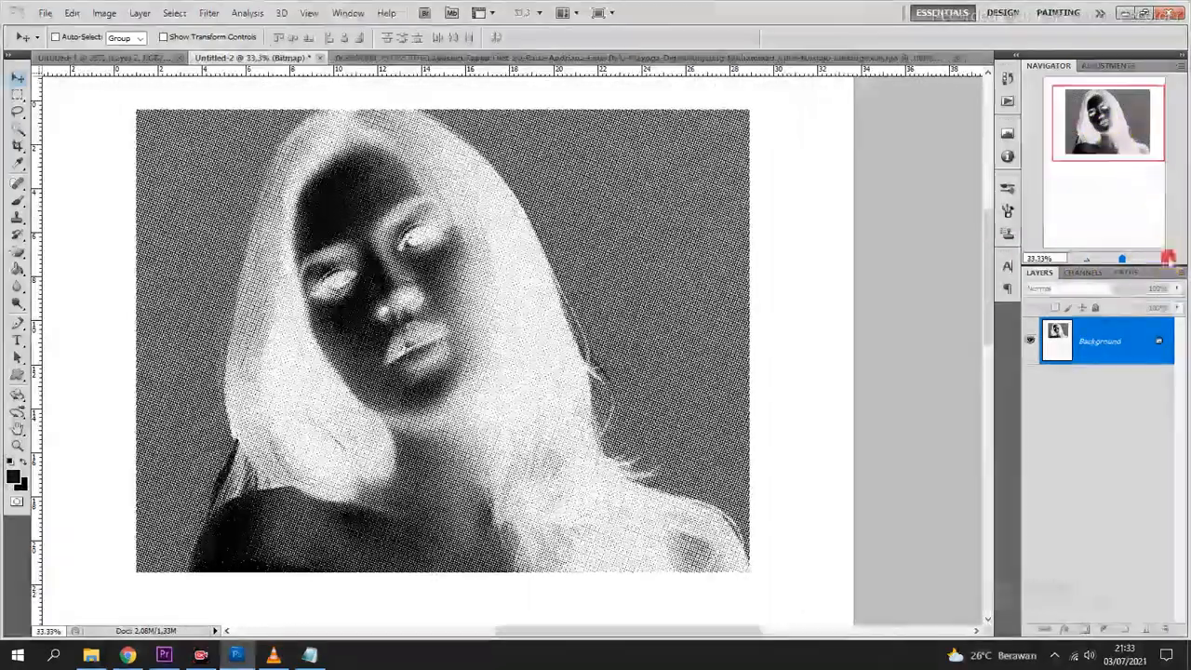
pyautogui.click(1169, 259)
pyautogui.scroll(-3, 354, 322)
pyautogui.scroll(5, 368, 312)
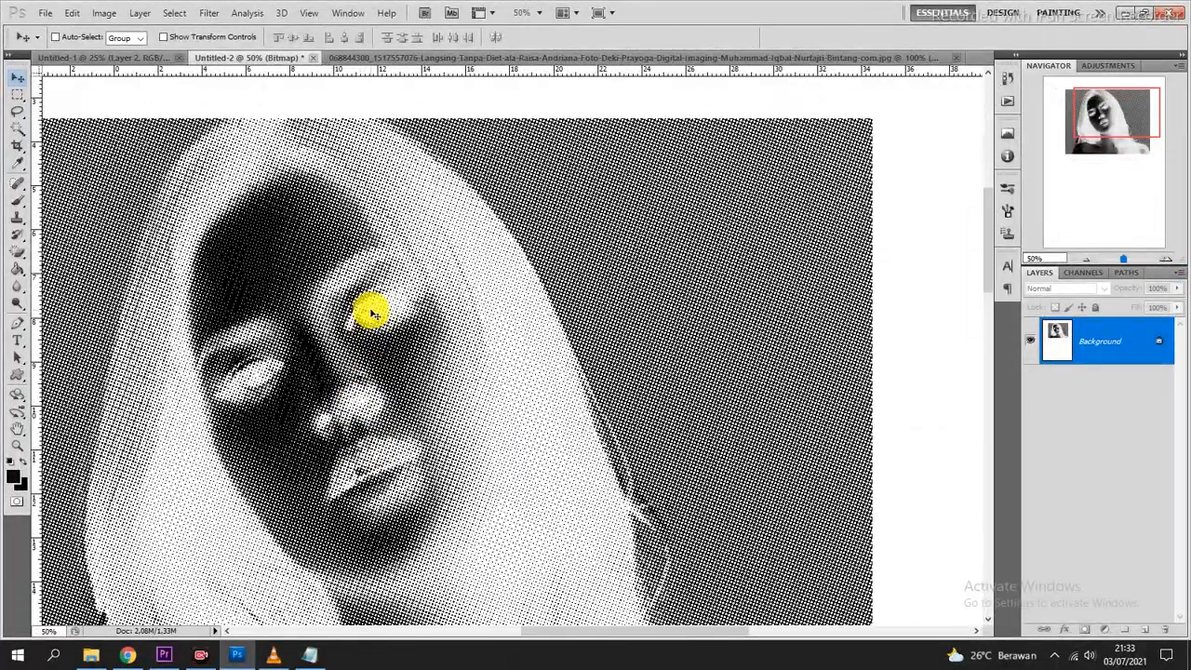
# Convert the halftone bitmap back to Grayscale mode with a size ratio of 1.
pyautogui.click(102, 13)
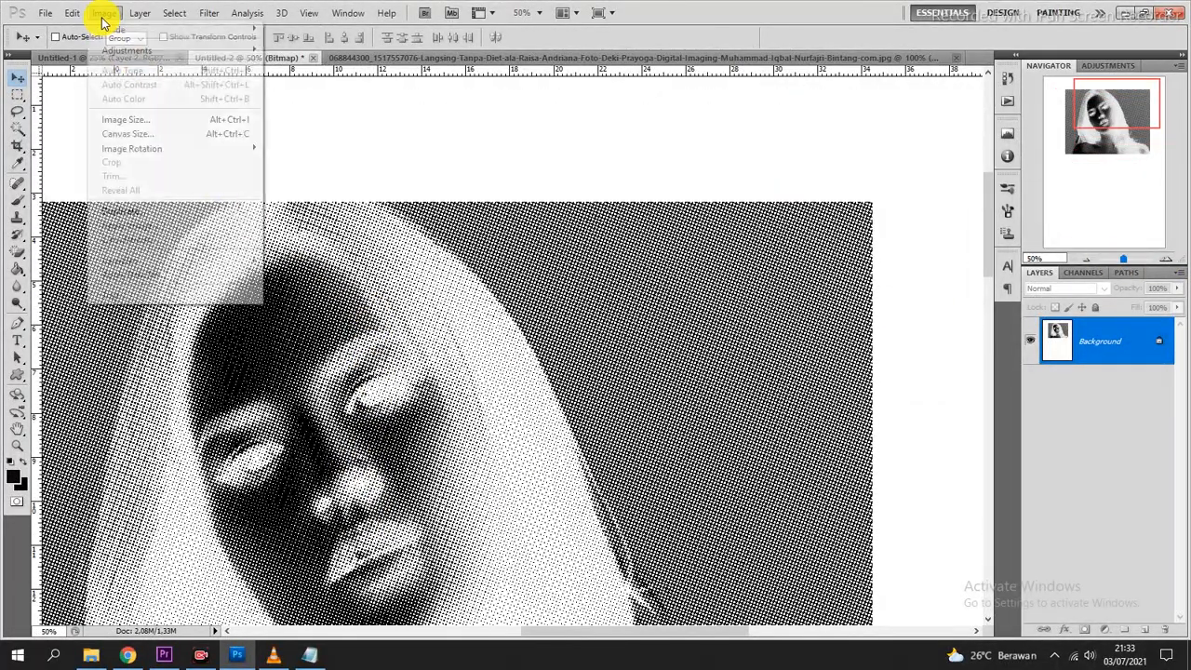
pyautogui.moveTo(139, 33)
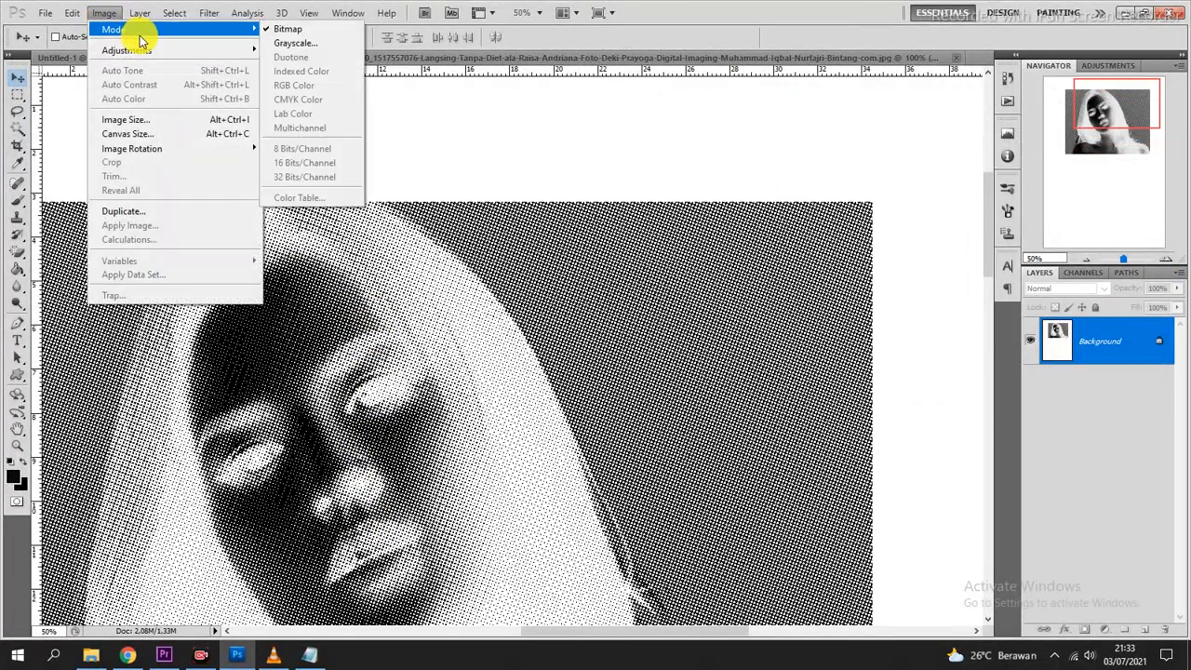
pyautogui.click(314, 44)
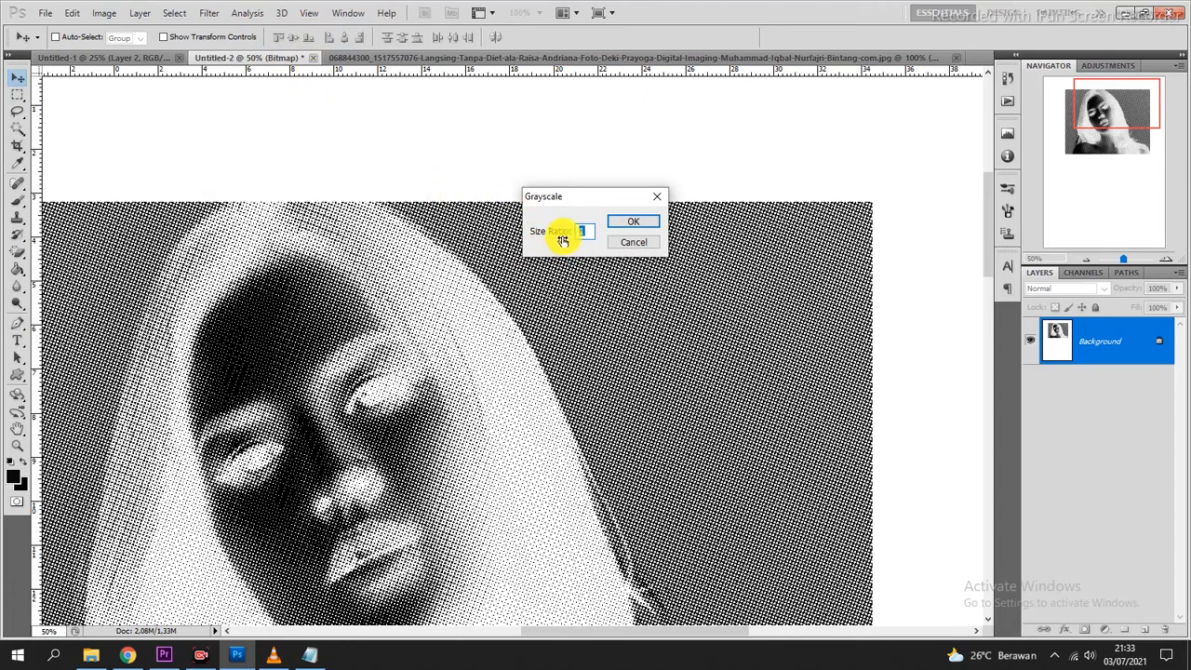
pyautogui.click(643, 226)
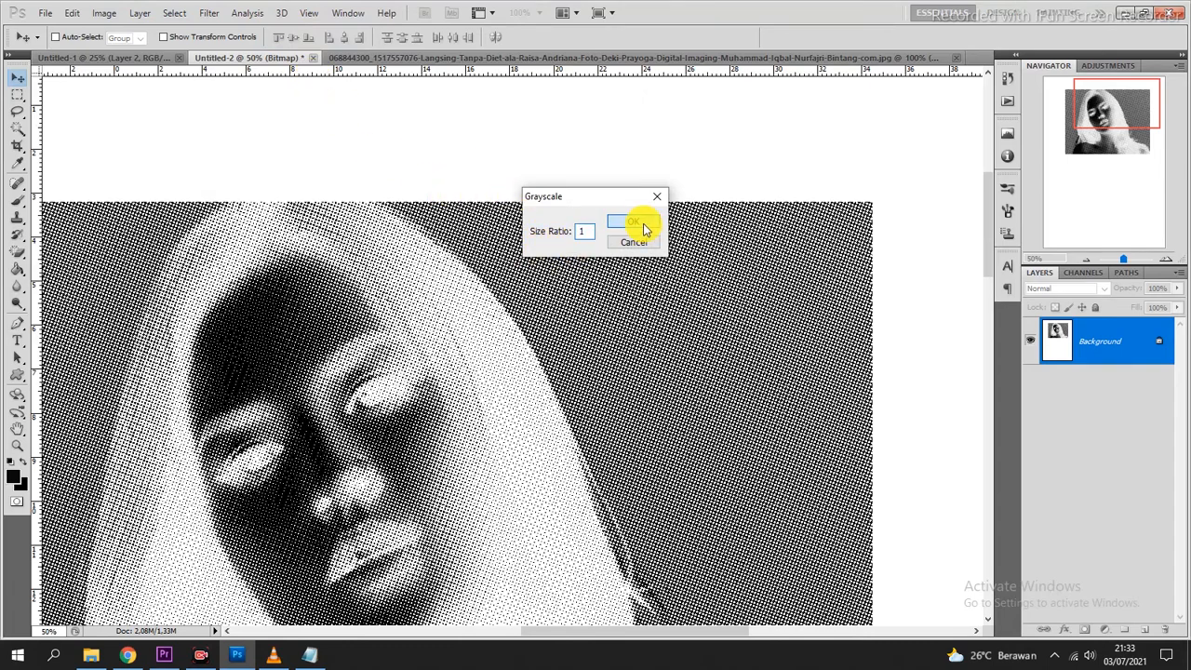
# Select the portrait's black halftone dots by Color Range, using Sampled Colors with a fuzziness of 200.
pyautogui.click(1084, 262)
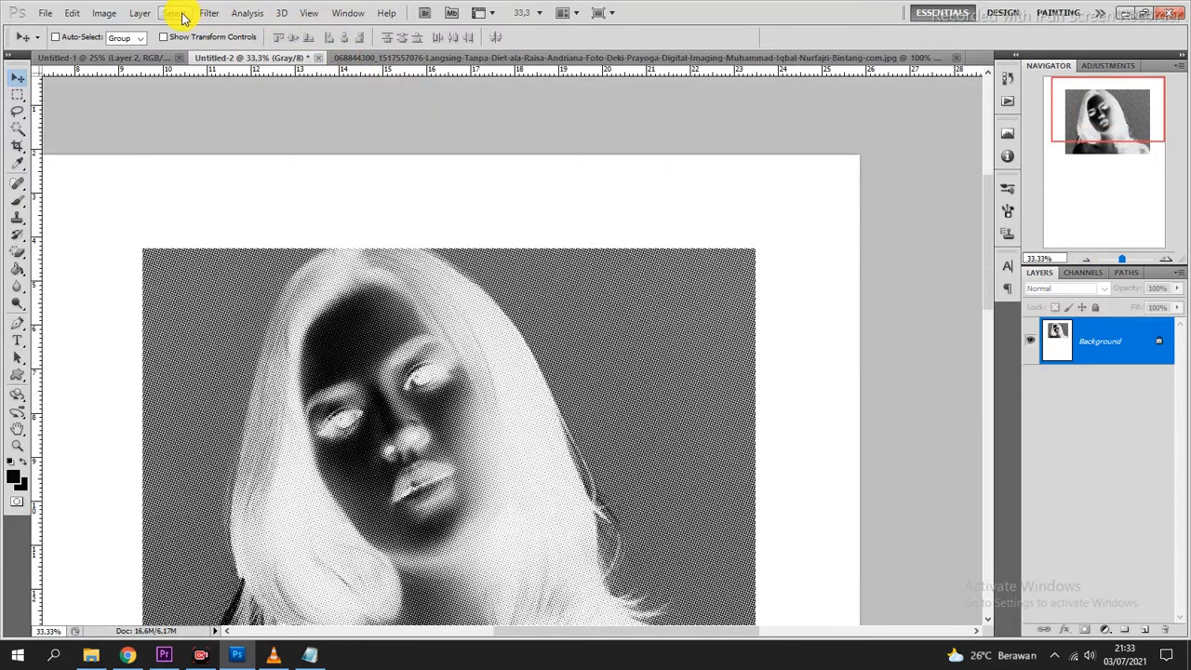
pyautogui.click(181, 14)
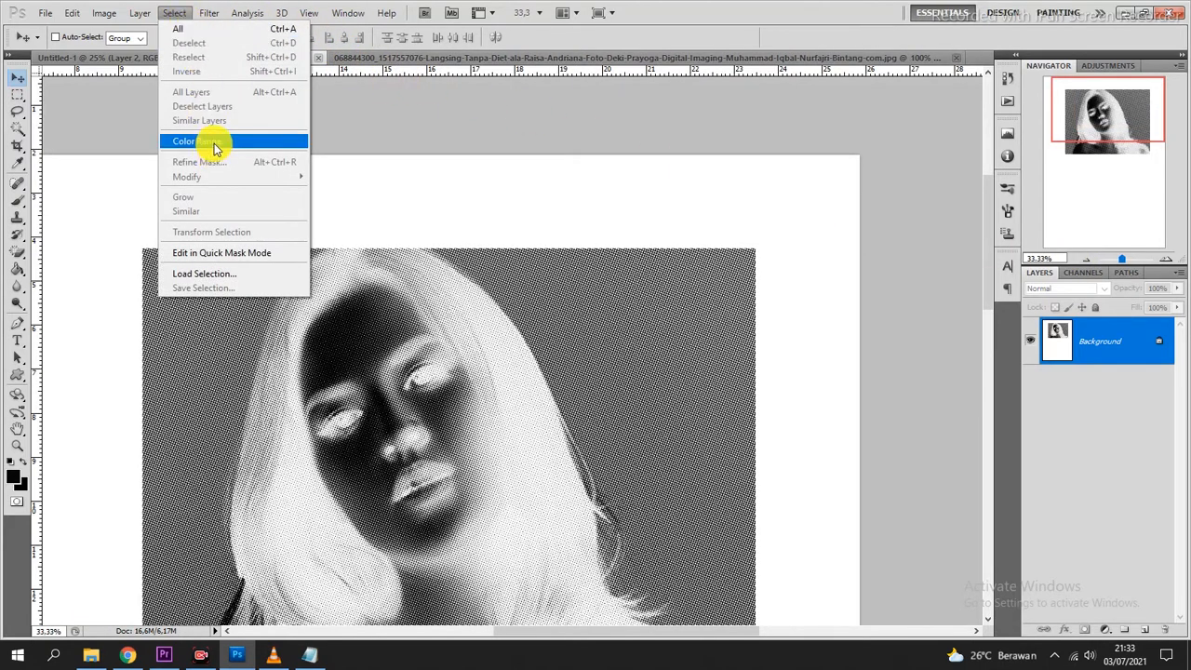
pyautogui.click(214, 148)
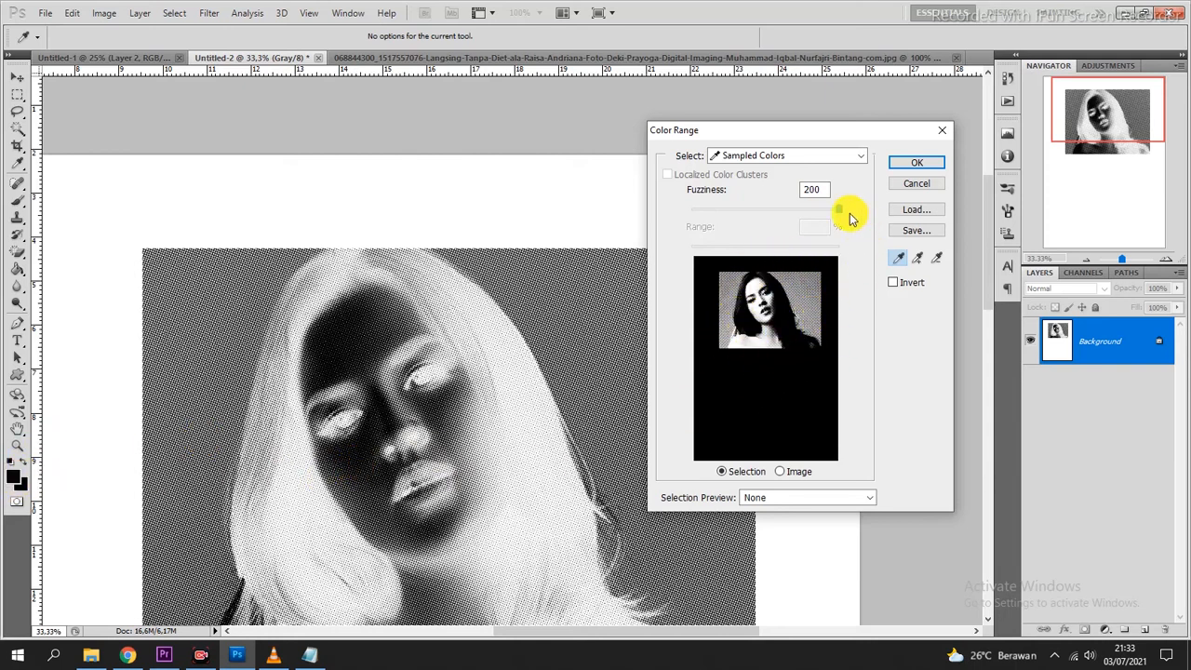
pyautogui.moveTo(872, 212); pyautogui.dragTo(871, 211)
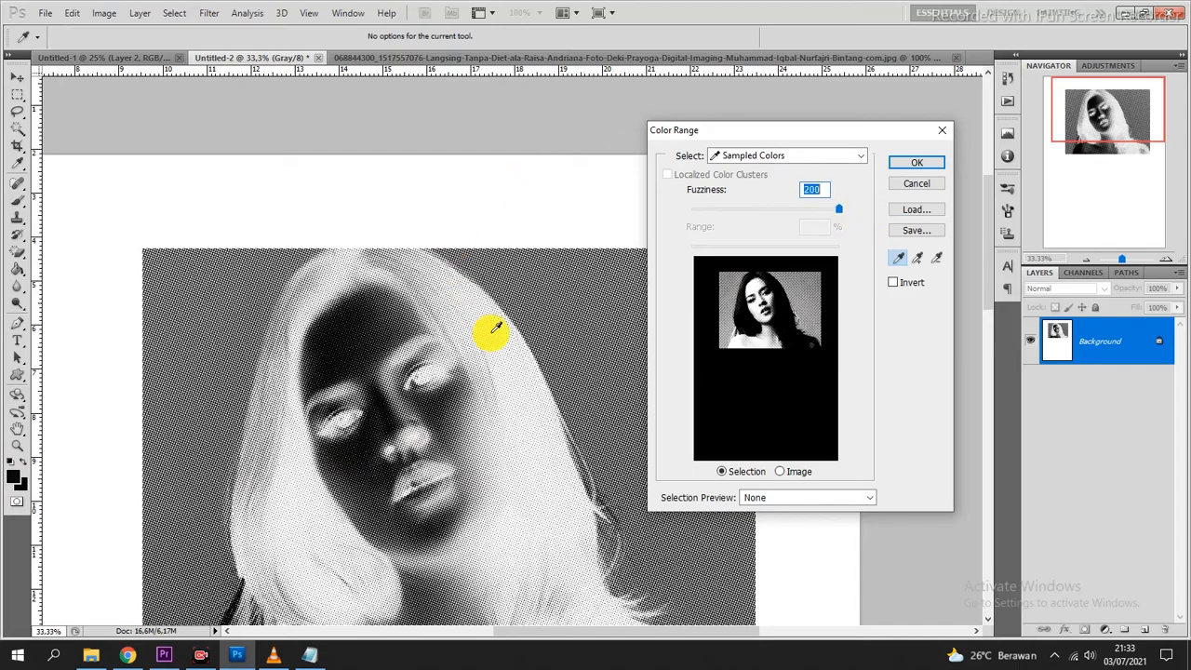
pyautogui.click(916, 167)
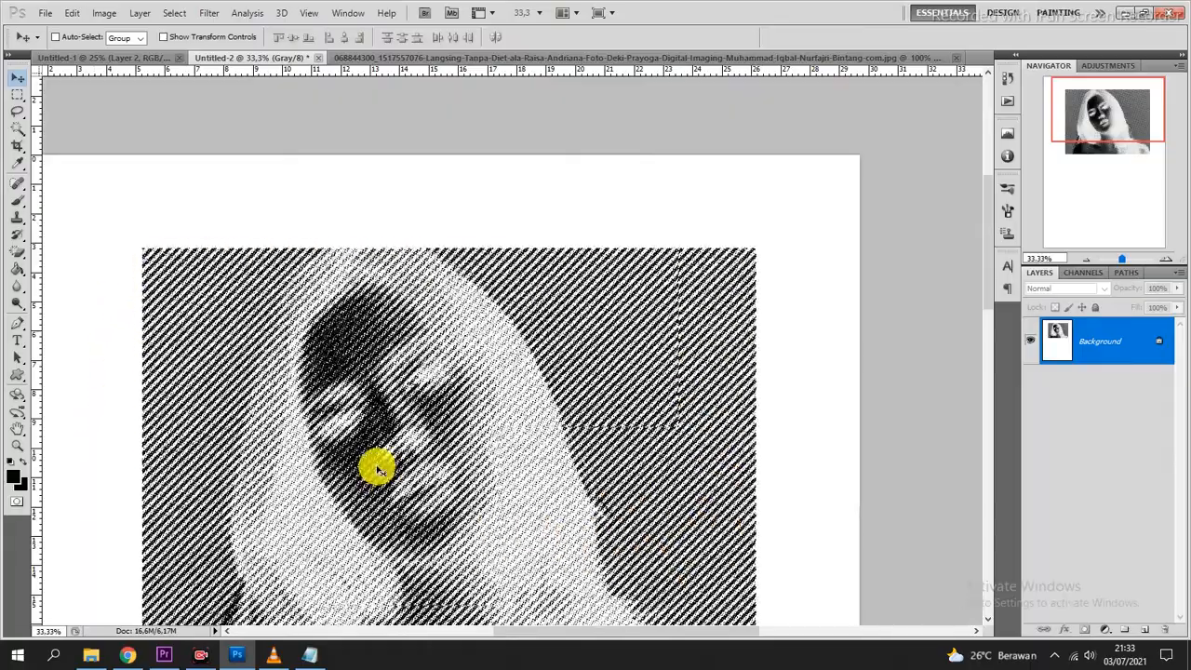
# Copy the selected halftone dots to a new layer and hide the Background layer.
pyautogui.hotkey('ctrl', 'j')
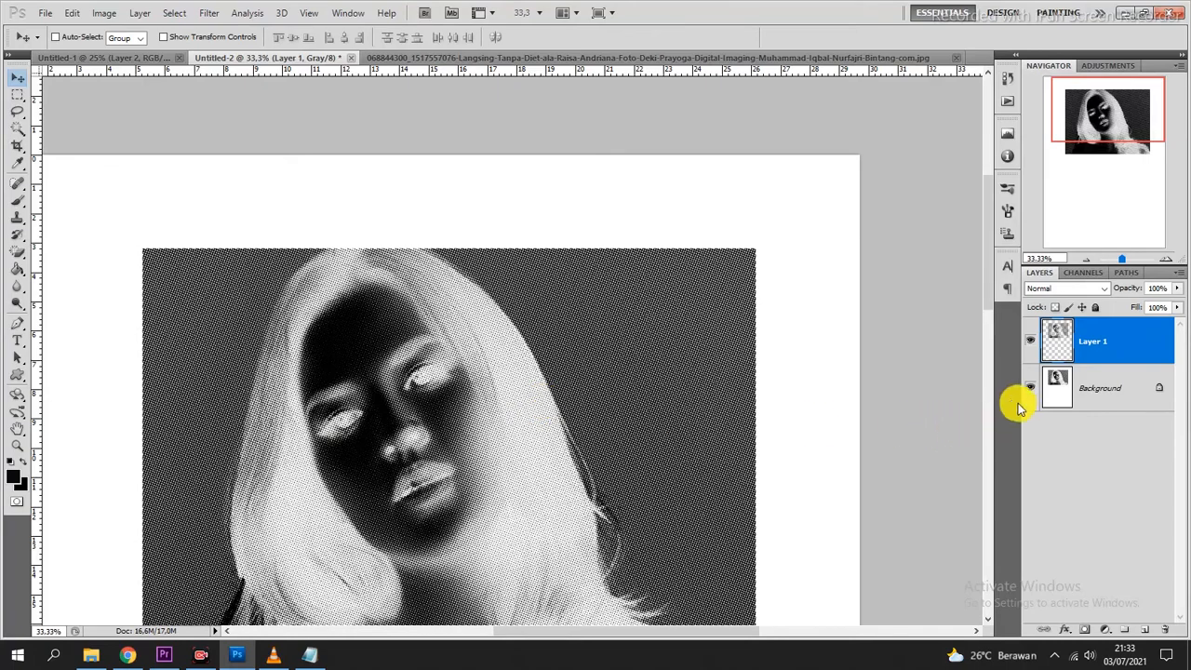
pyautogui.click(1030, 388)
pyautogui.scroll(-5, 457, 414)
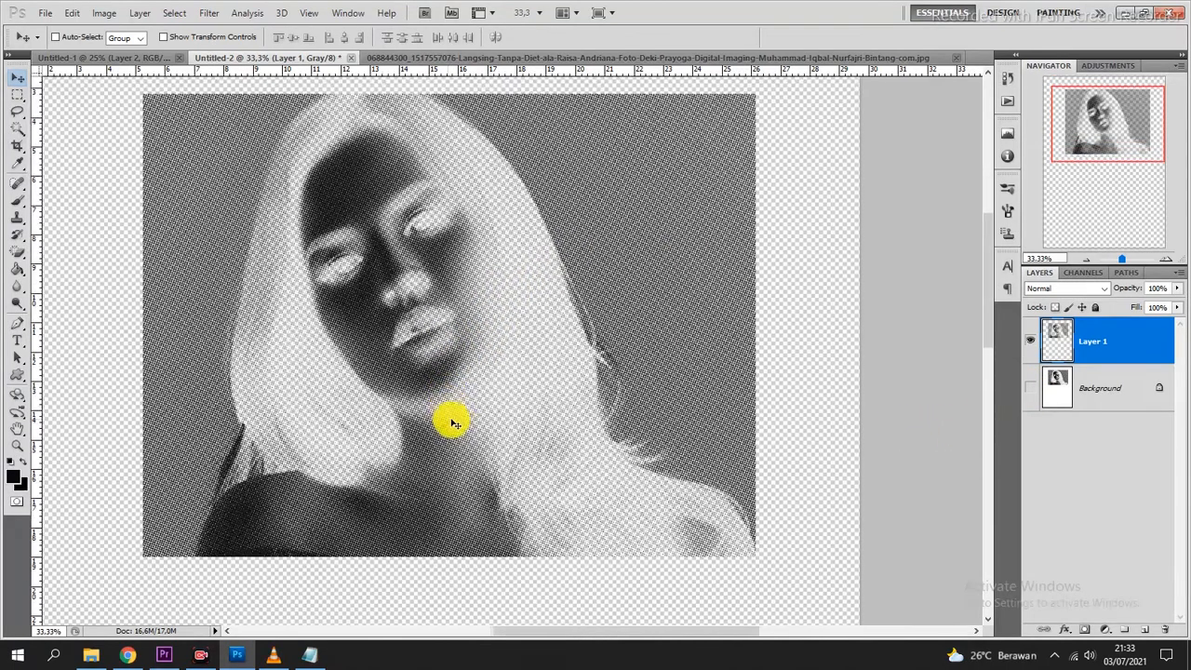
pyautogui.scroll(4, 421, 314)
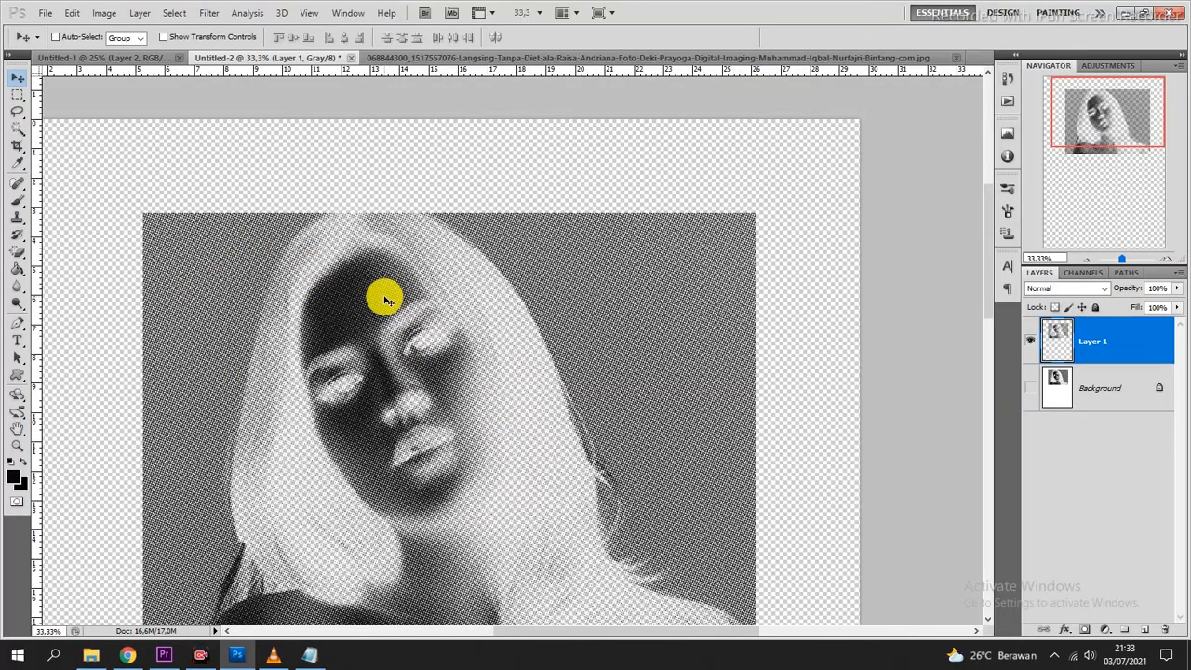
# Copy the halftone portrait layer into the Untitled-1 document and position it above the skull, near the top of the page.
pyautogui.moveTo(386, 300); pyautogui.dragTo(436, 248)
pyautogui.moveTo(548, 336)
pyautogui.mouseDown()
pyautogui.moveTo(537, 208)
pyautogui.moveTo(588, 361)
pyautogui.moveTo(564, 332)
pyautogui.mouseUp()
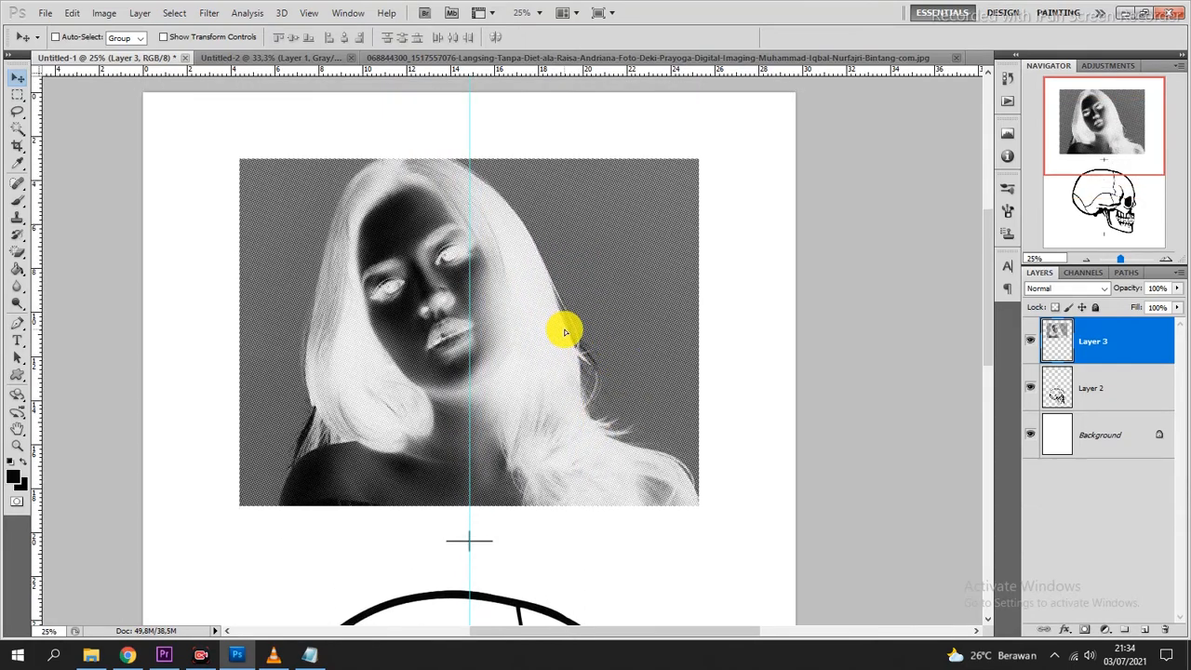
pyautogui.click(1086, 259)
pyautogui.scroll(-3, 611, 497)
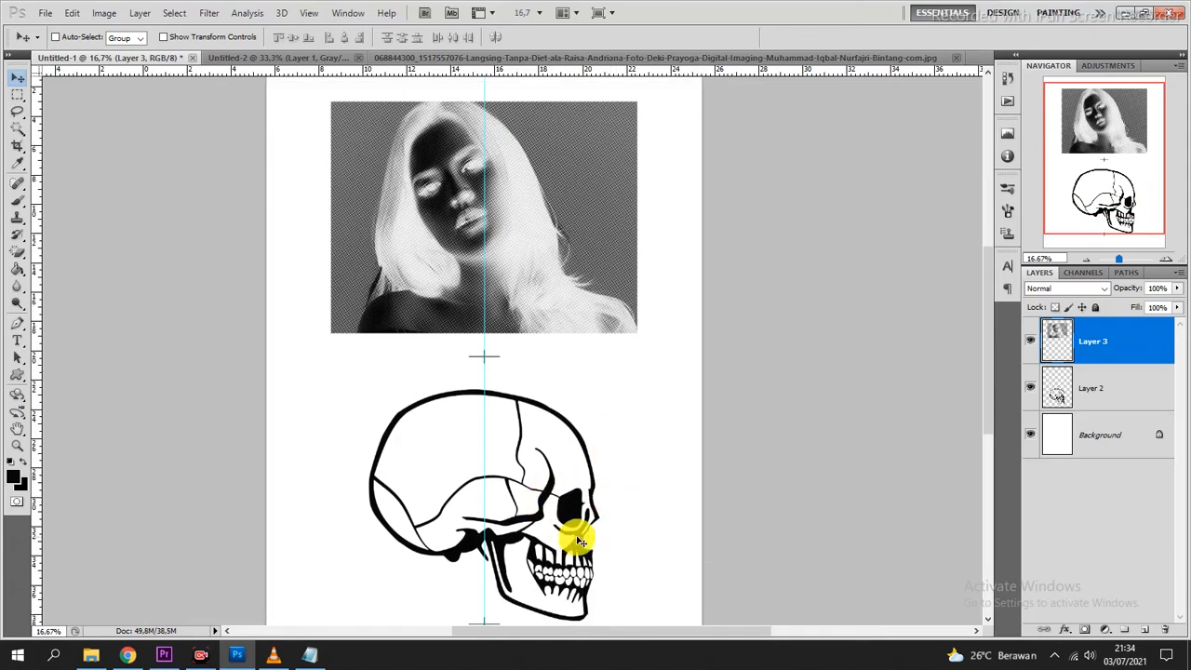
pyautogui.scroll(1, 583, 463)
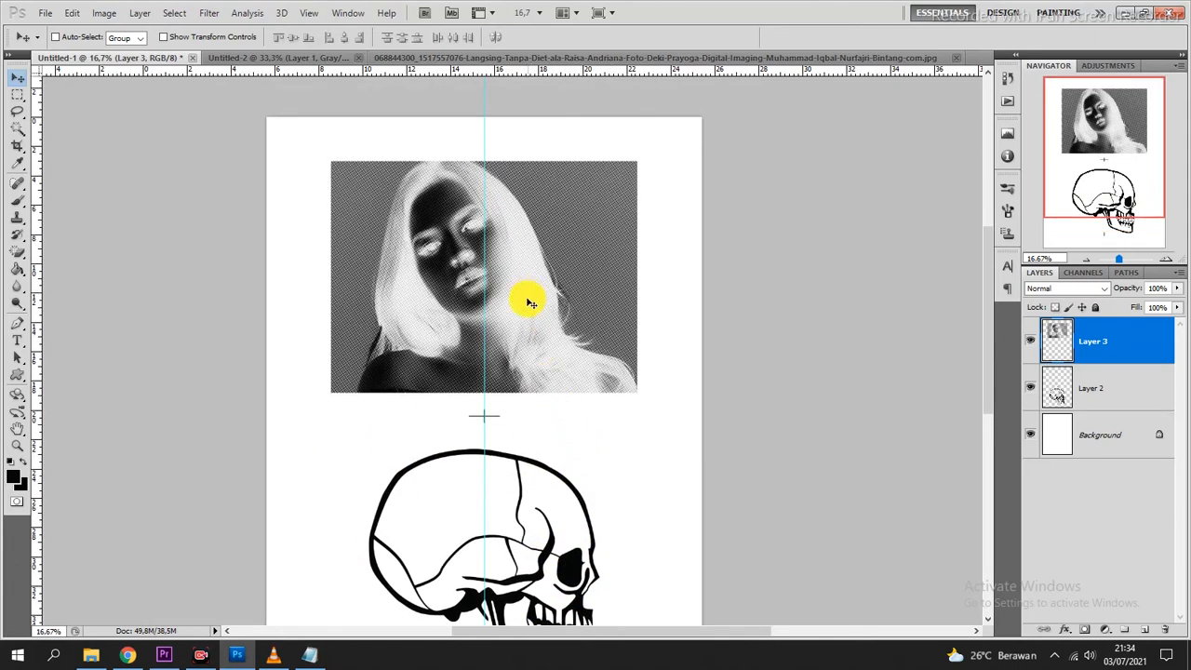
pyautogui.scroll(1, 529, 302)
pyautogui.moveTo(559, 364); pyautogui.dragTo(559, 338)
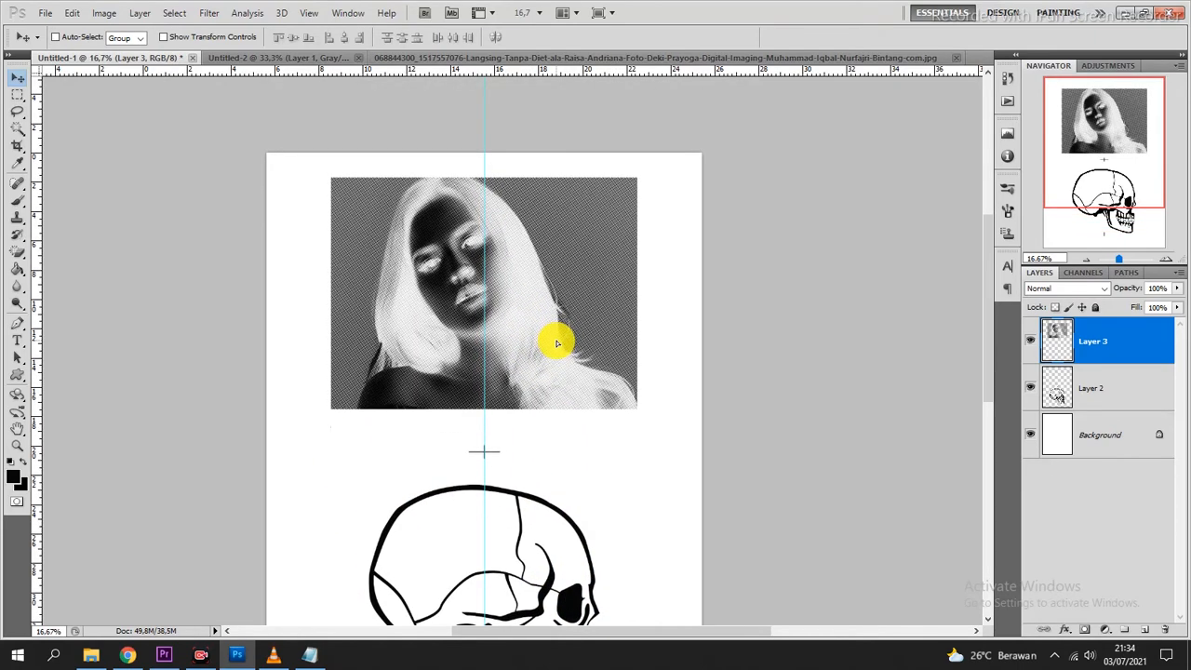
# Move the skull layer down towards the bottom edge of the page, keeping its registration marks on the vertical guide.
pyautogui.scroll(-3, 772, 457)
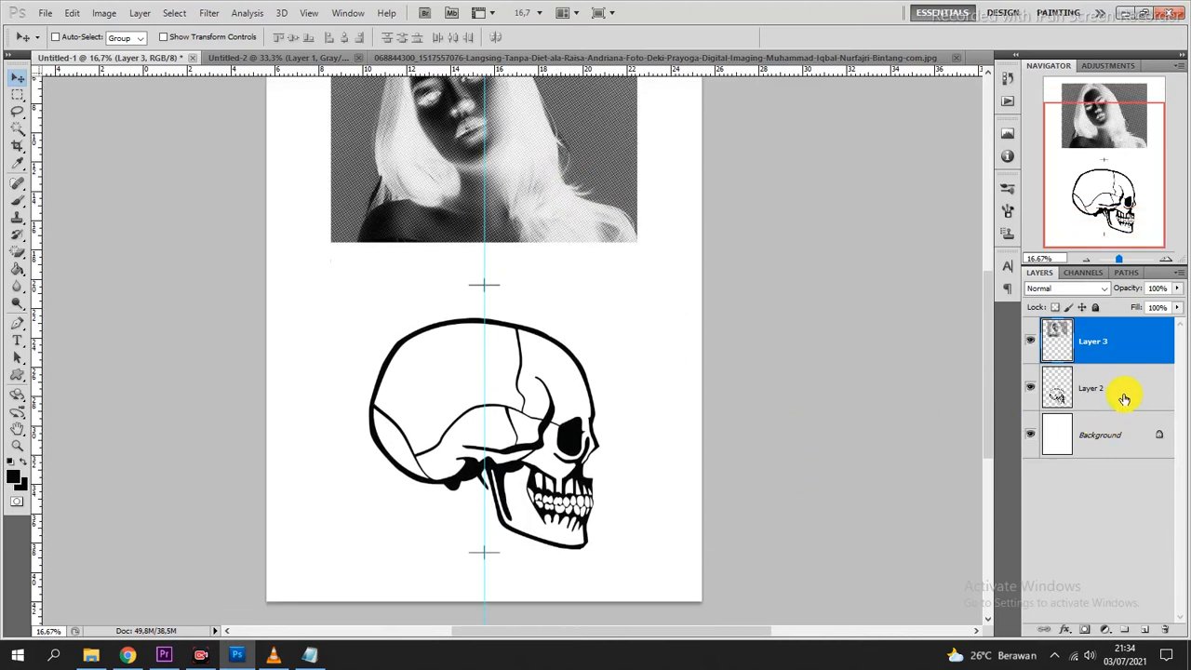
pyautogui.click(1124, 398)
pyautogui.moveTo(558, 420); pyautogui.dragTo(563, 453)
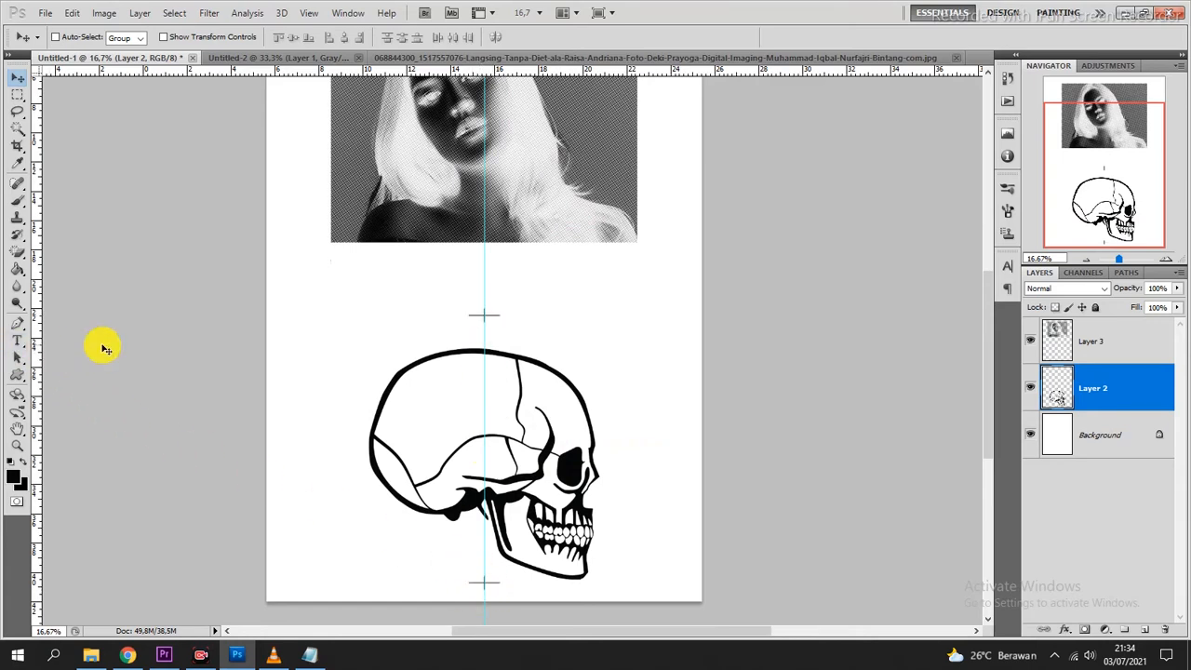
# Reposition the halftone portrait with Free Transform so its centre sits on the vertical guide at X 1754 px, Y about 1300 px.
pyautogui.moveTo(1108, 102); pyautogui.dragTo(1122, 96)
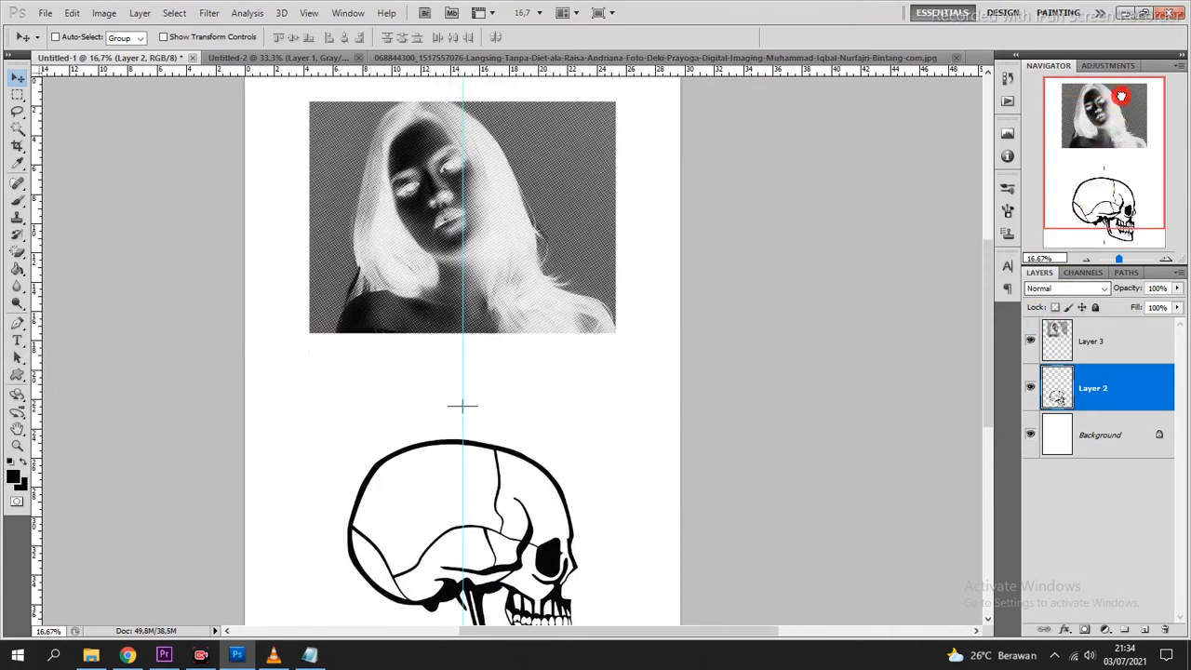
pyautogui.click(1141, 348)
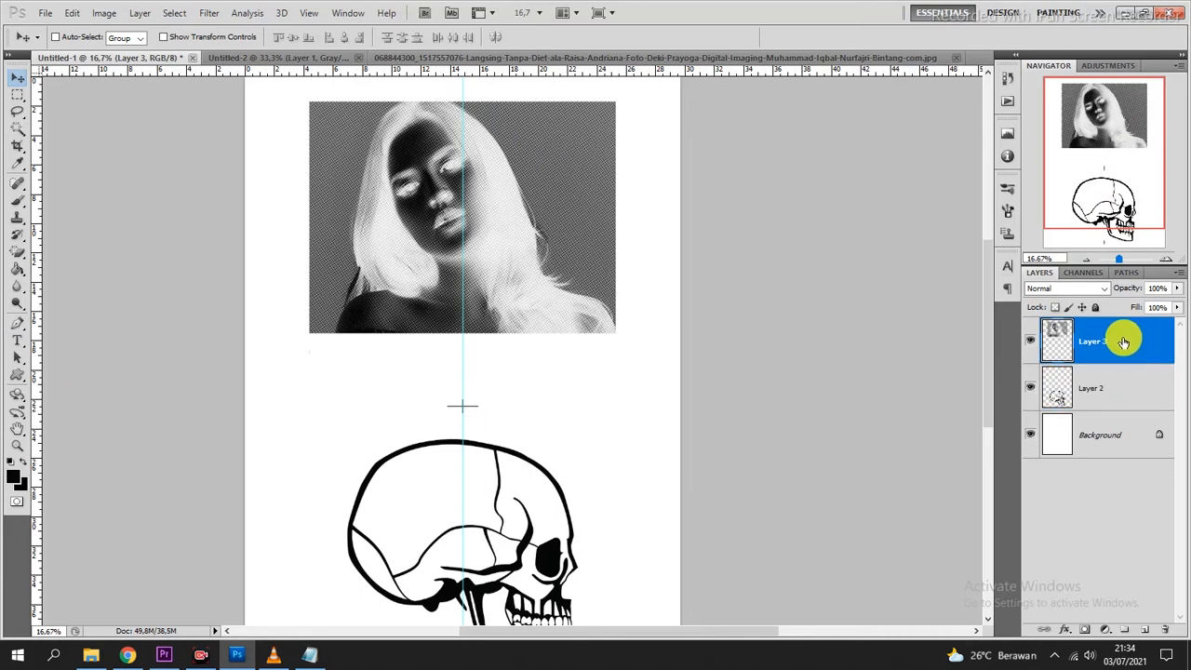
pyautogui.hotkey('ctrl', 't')
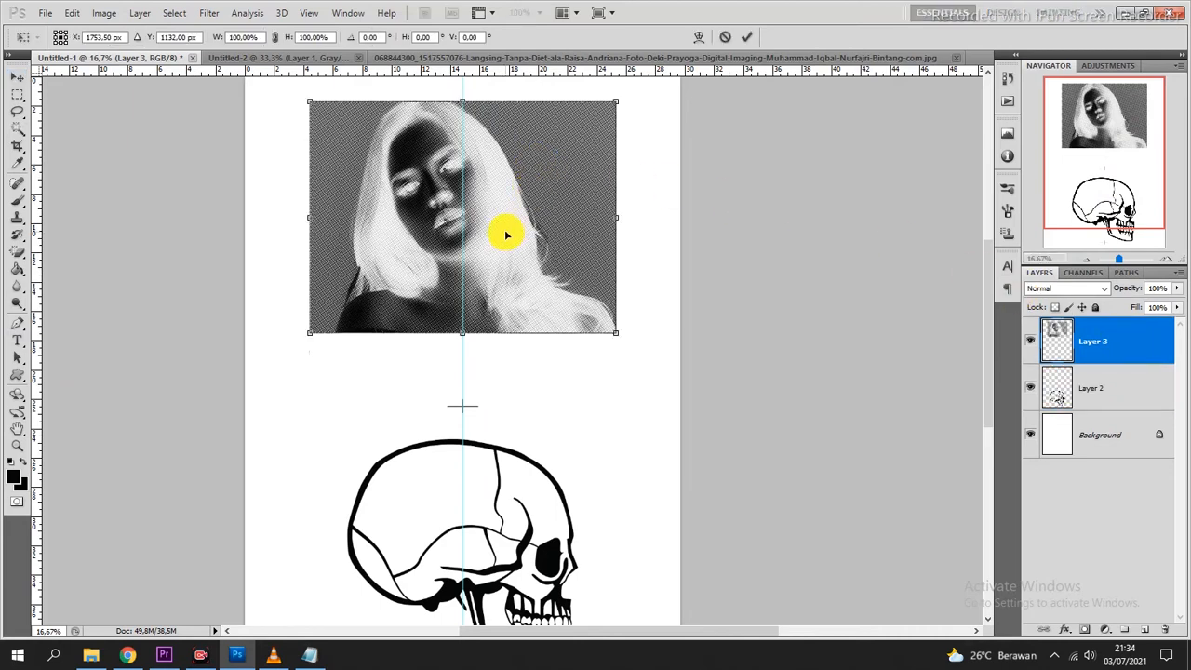
pyautogui.scroll(2, 512, 261)
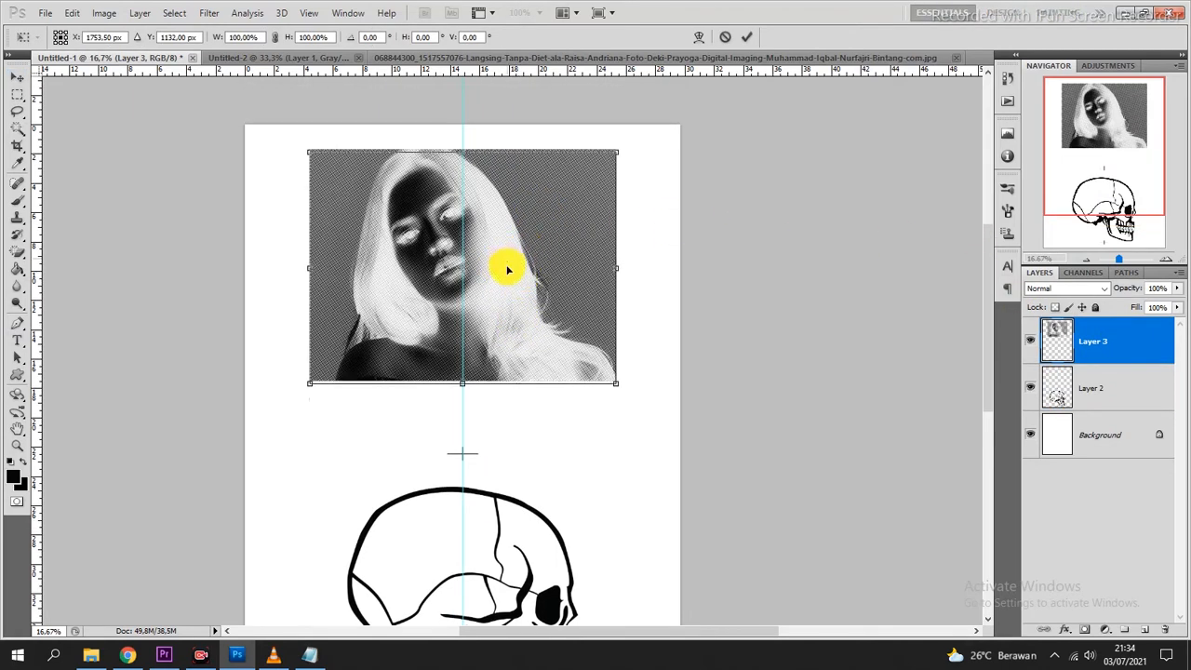
pyautogui.moveTo(507, 270); pyautogui.dragTo(510, 288)
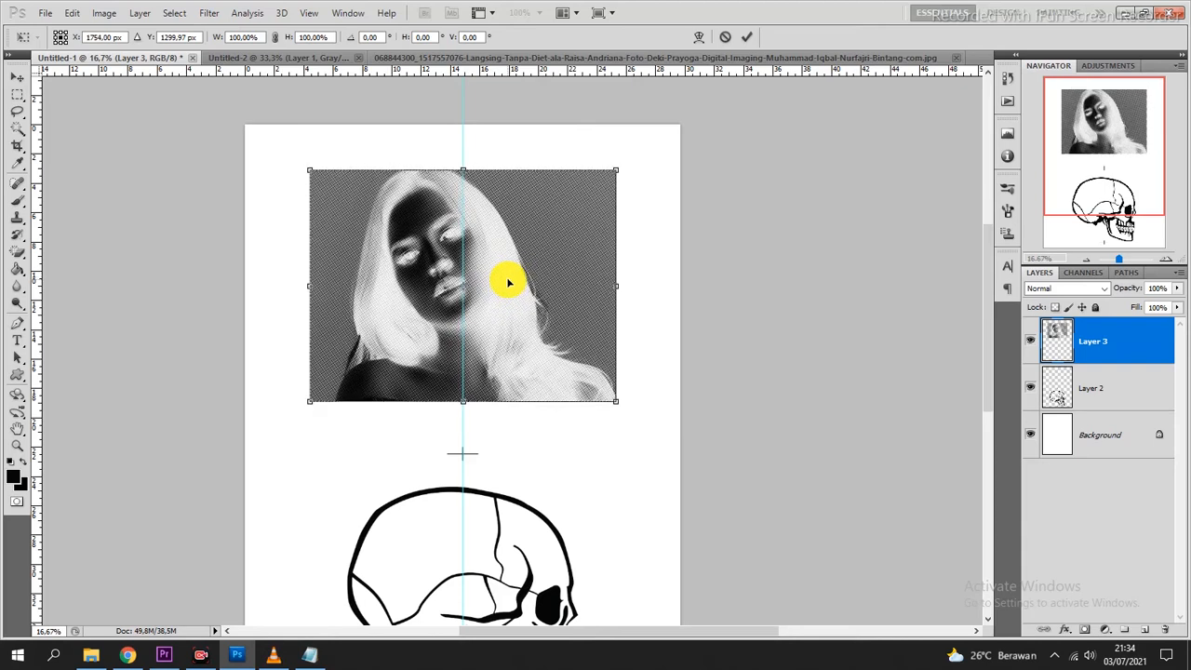
pyautogui.click(750, 37)
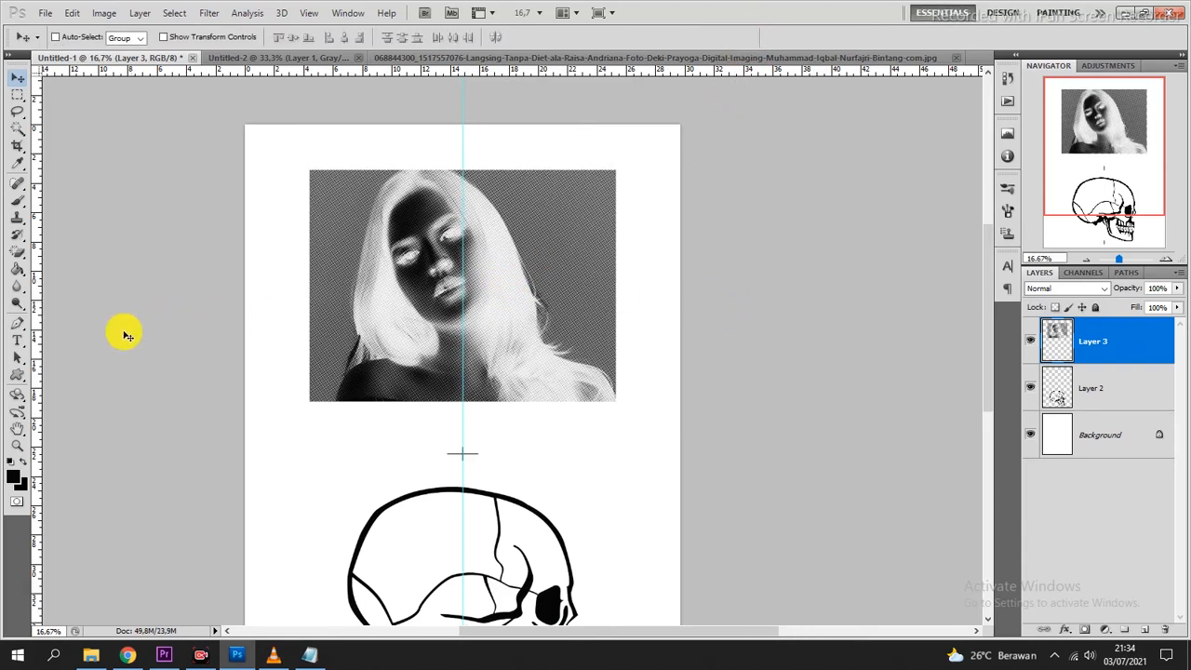
# Stamp cross-shaped registration marks on the guide above and below the portrait with a 380 px crosshair brush.
pyautogui.click(22, 203)
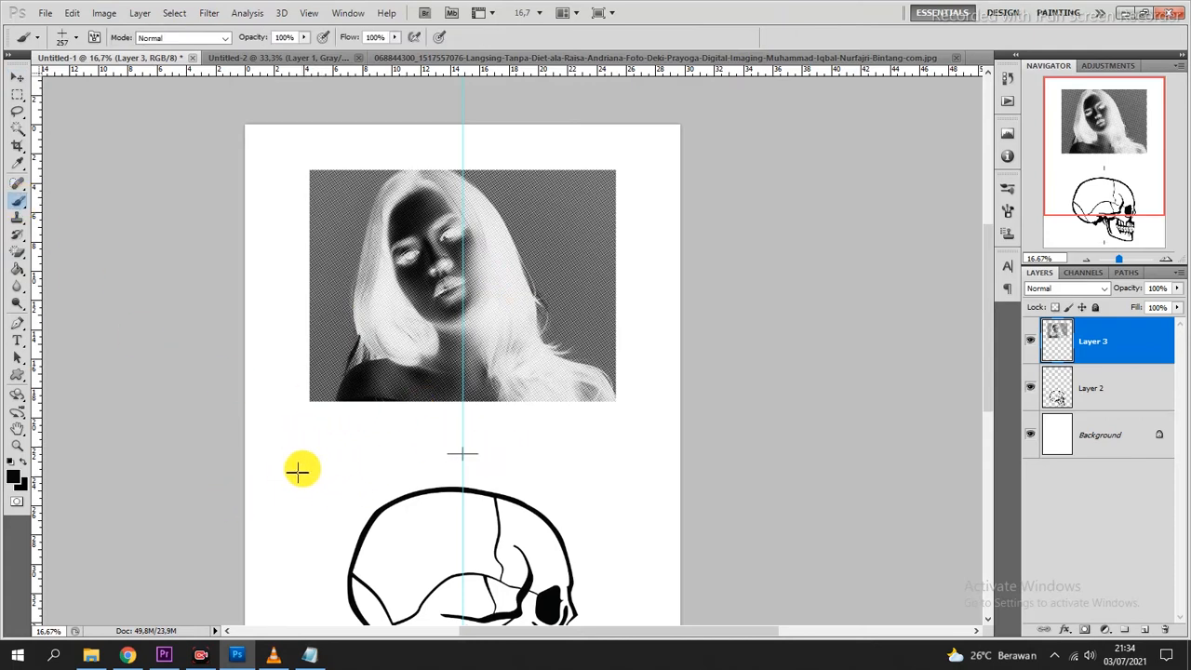
pyautogui.rightClick(327, 439)
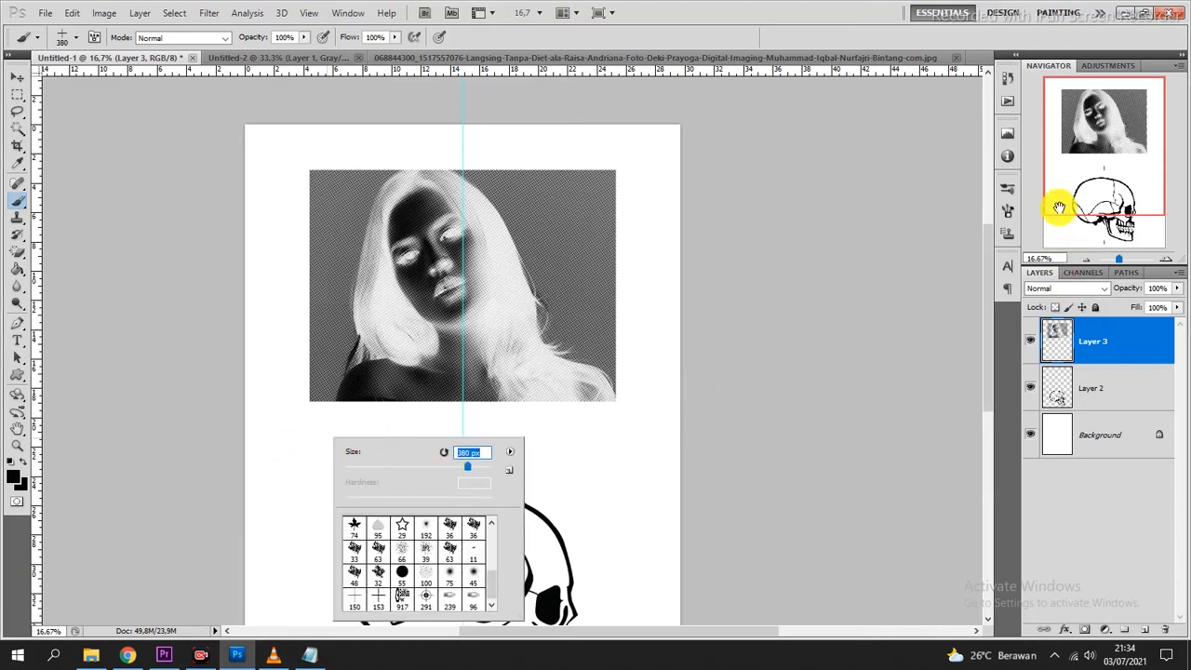
pyautogui.moveTo(1058, 201); pyautogui.dragTo(1072, 199)
pyautogui.click(1168, 257)
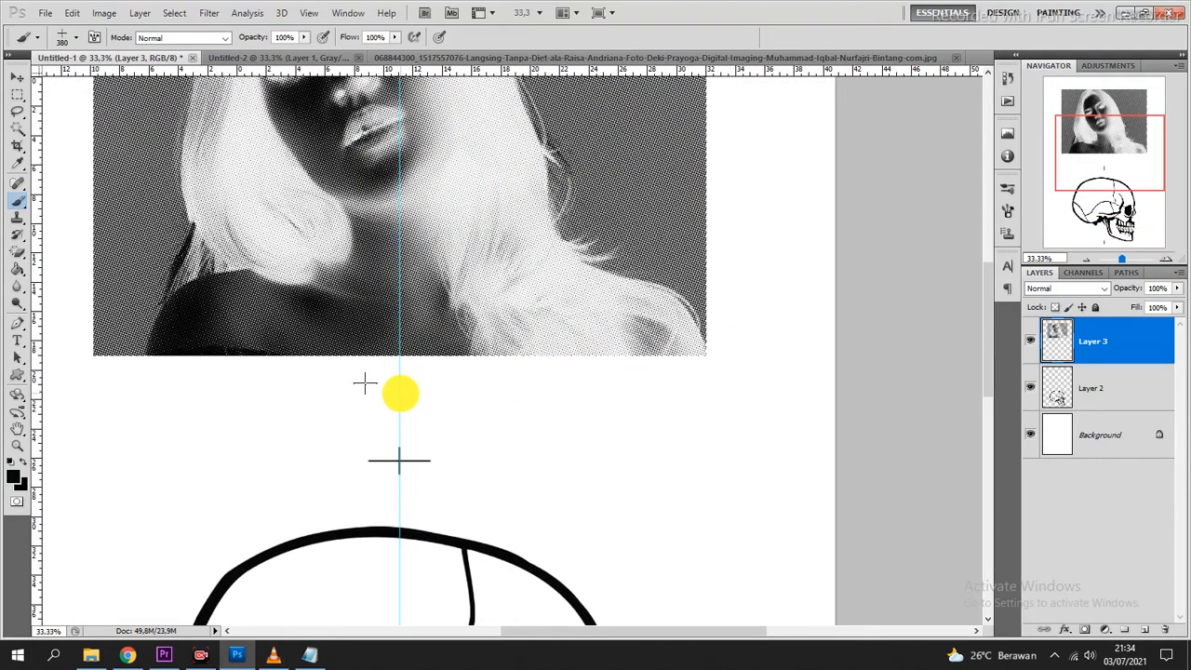
pyautogui.scroll(10, 533, 406)
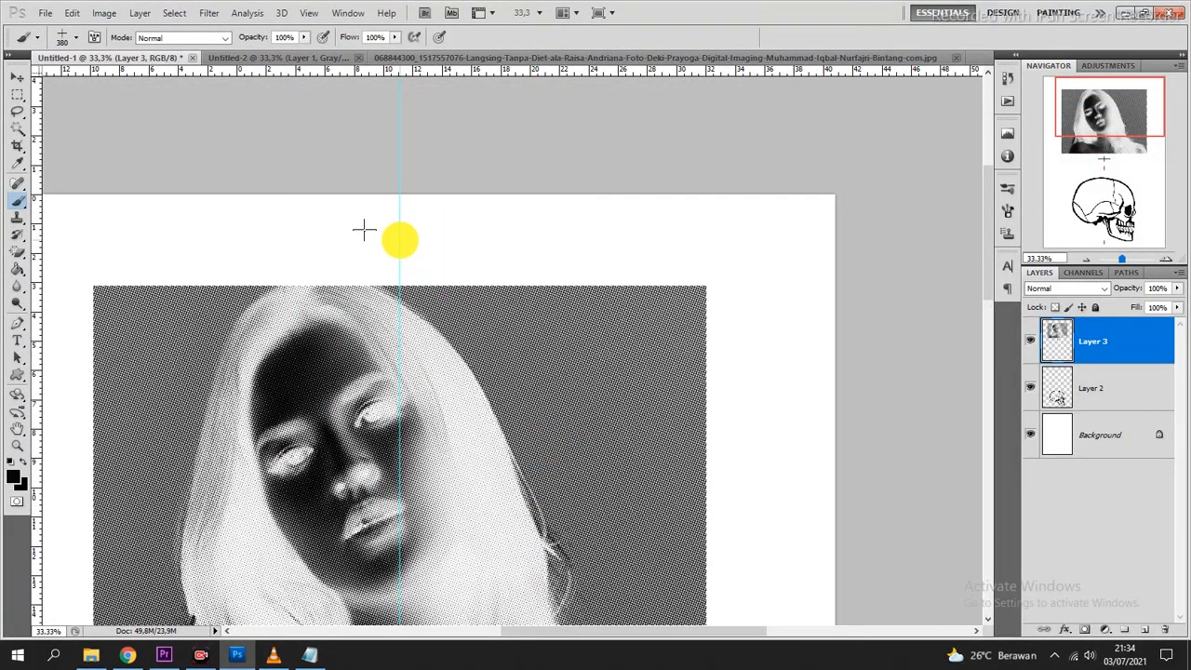
# Review the page layout from the portrait down to the skull, including the registration marks along the guide.
pyautogui.click(1086, 259)
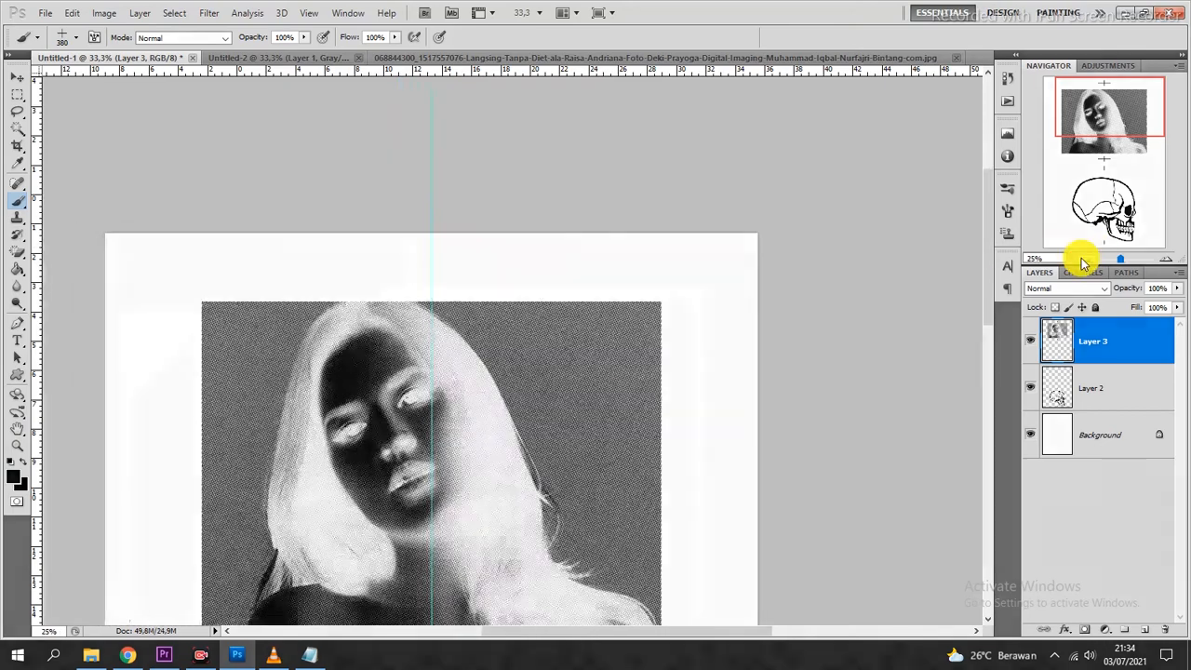
pyautogui.moveTo(1123, 127); pyautogui.dragTo(1119, 159)
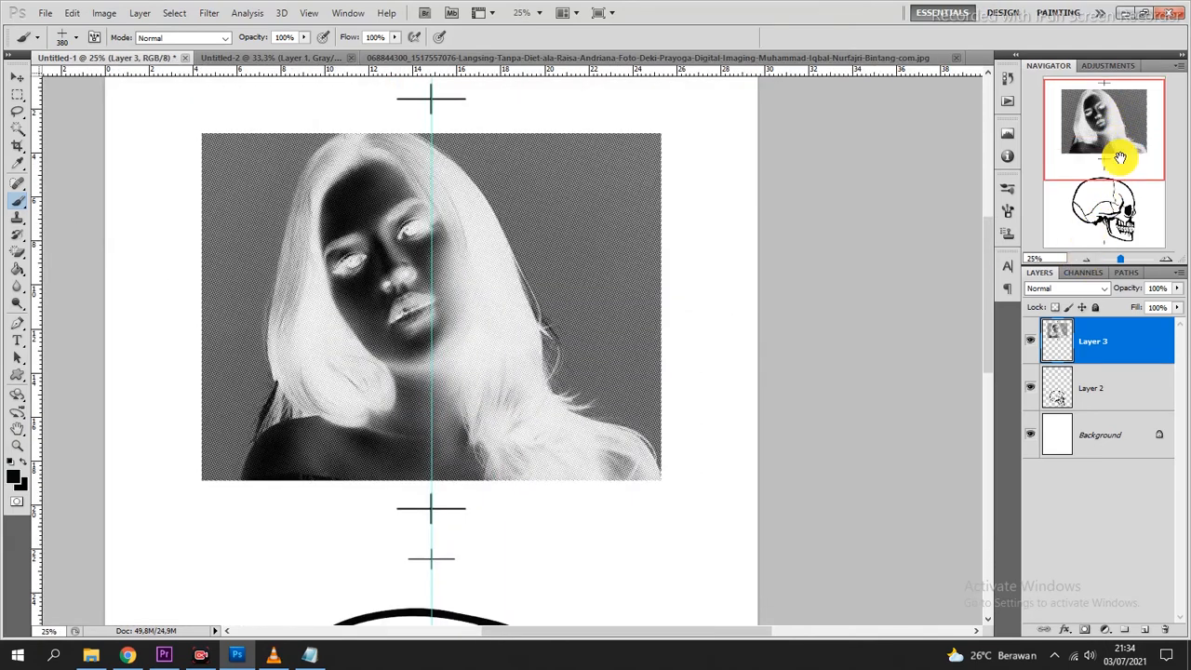
pyautogui.click(1085, 259)
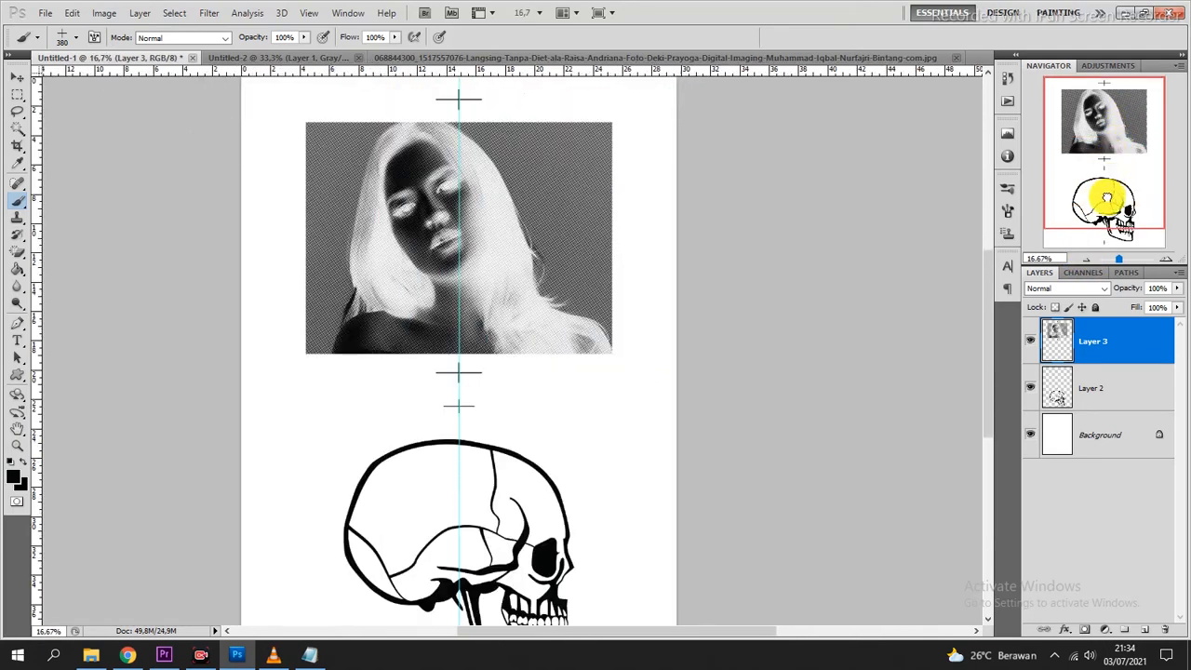
pyautogui.moveTo(1107, 197); pyautogui.dragTo(1105, 218)
pyautogui.scroll(1, 591, 328)
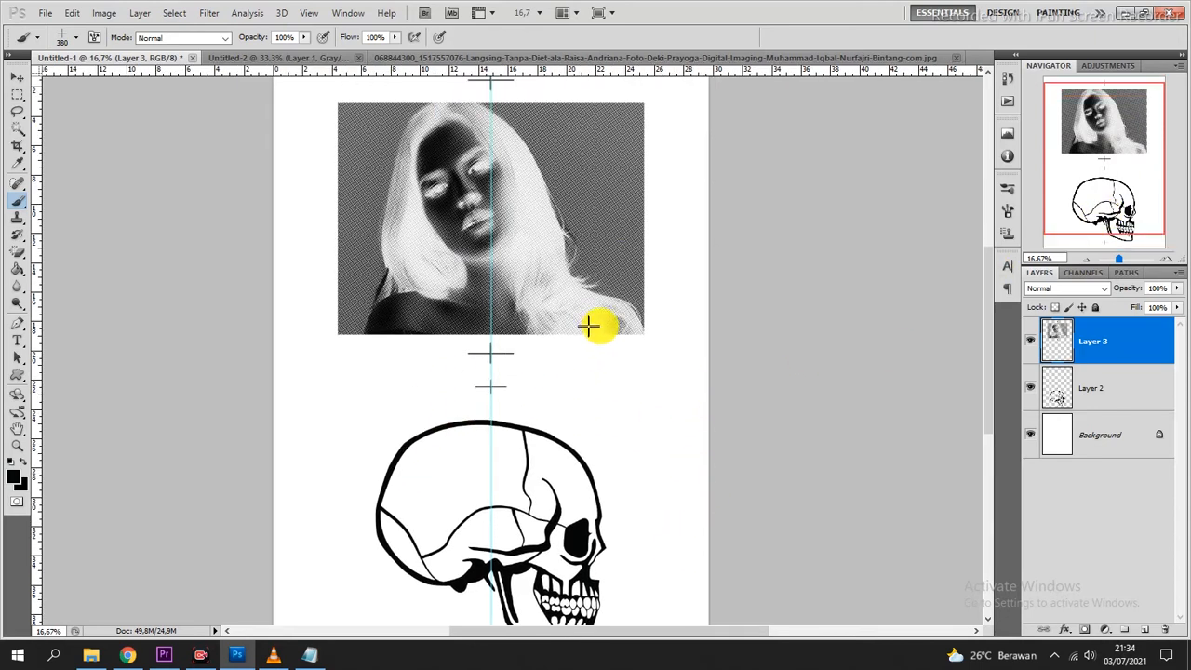
pyautogui.scroll(-1, 473, 455)
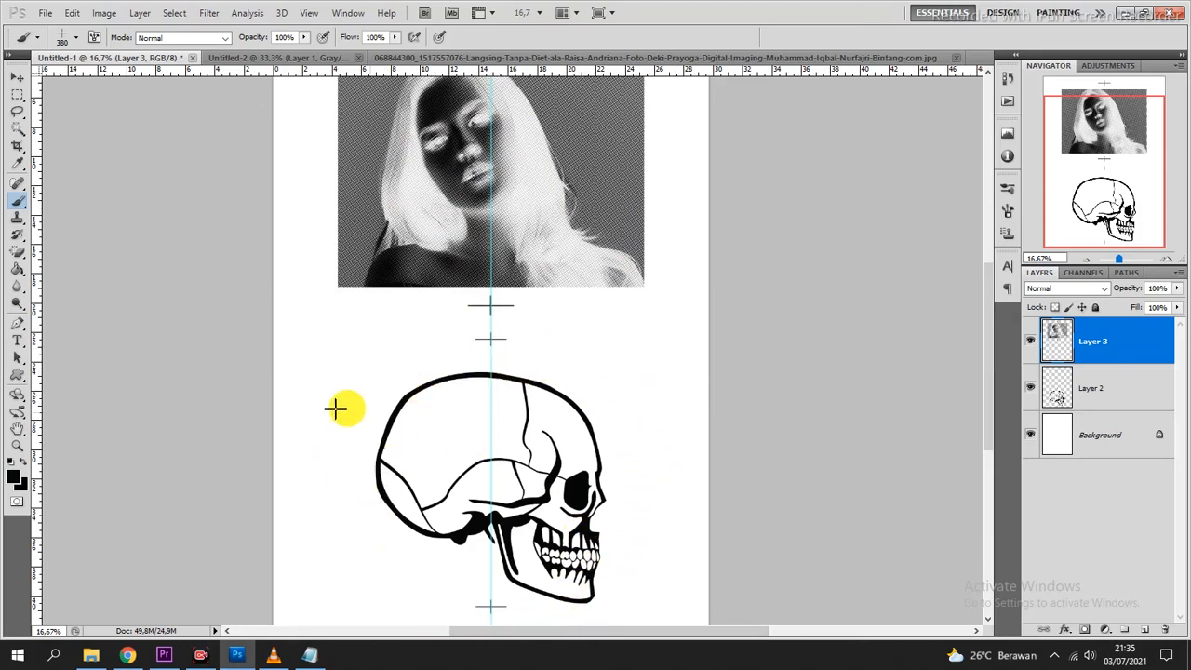
pyautogui.scroll(-2, 313, 393)
pyautogui.scroll(4, 314, 393)
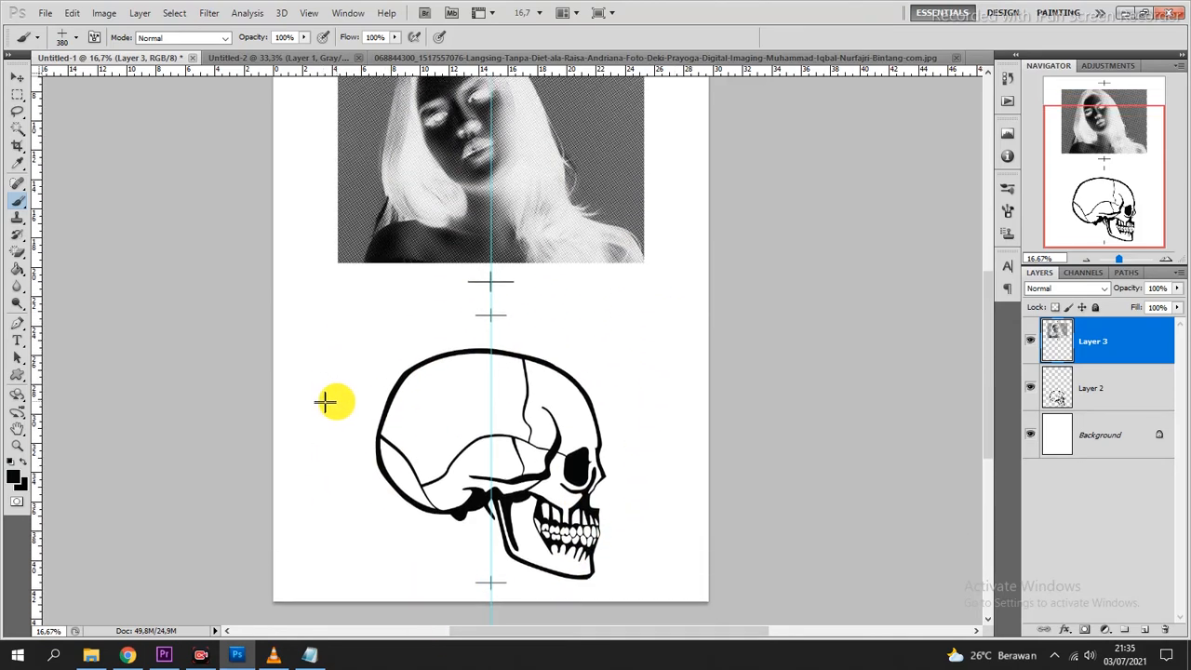
# Save a JPEG copy of the layout as "testing" in Downloads, at quality 12 (Maximum) with the Baseline ("Standard") format.
pyautogui.click(45, 13)
pyautogui.click(87, 226)
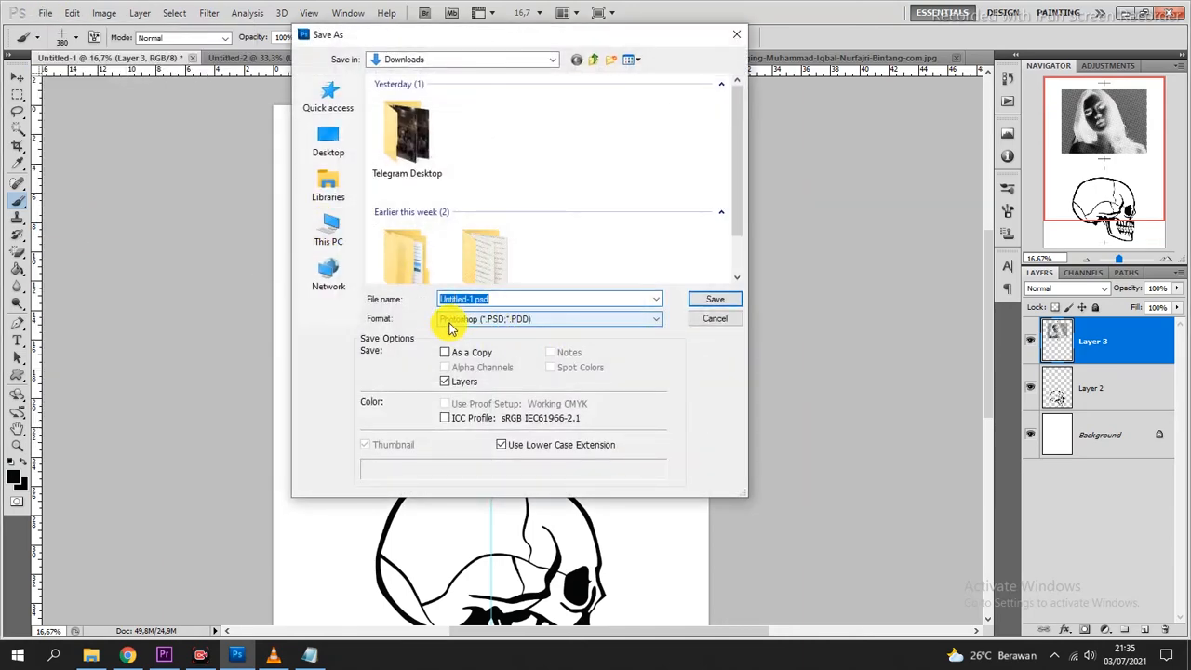
pyautogui.click(516, 320)
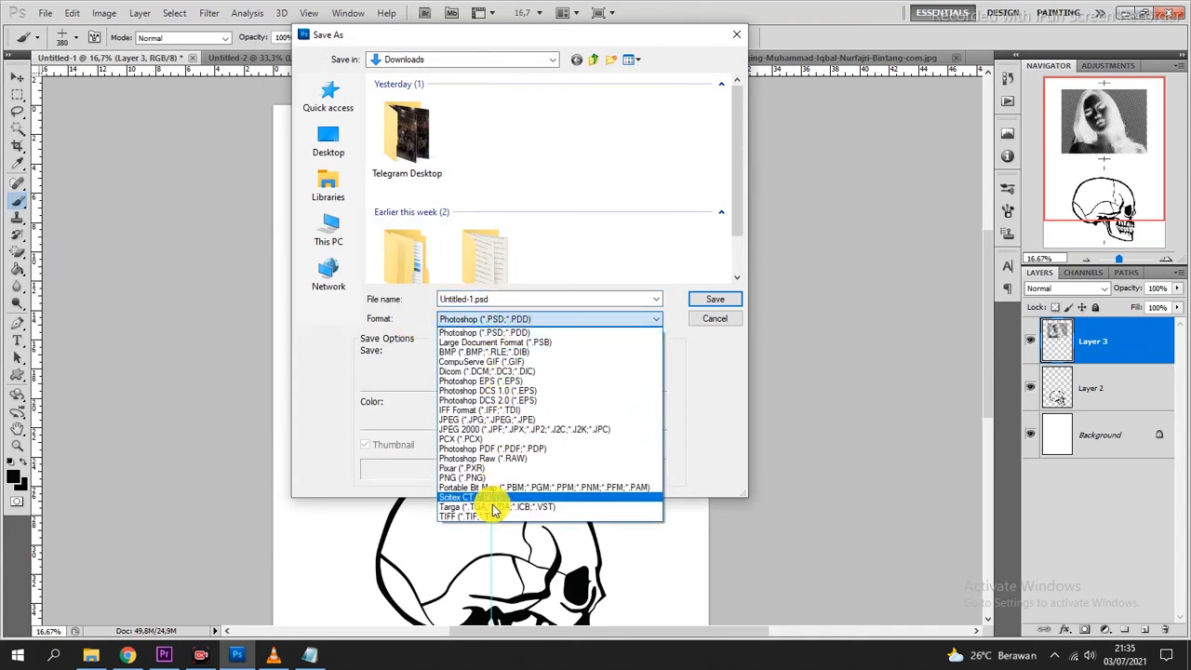
pyautogui.click(551, 422)
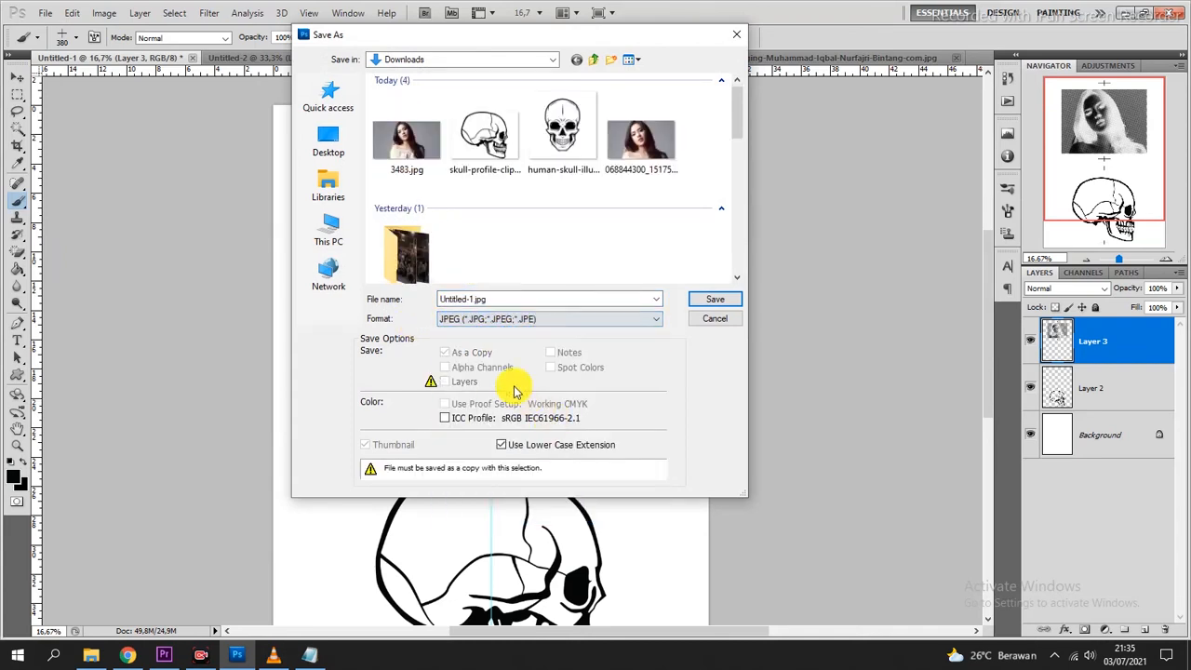
pyautogui.click(542, 298)
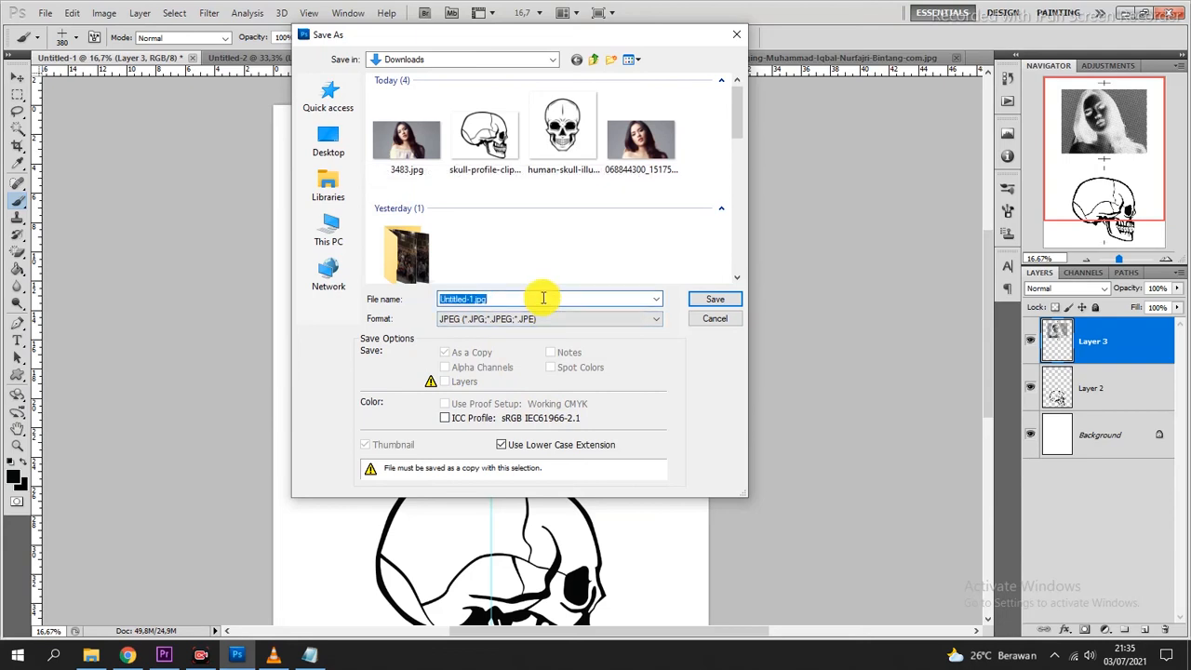
pyautogui.write('testing')
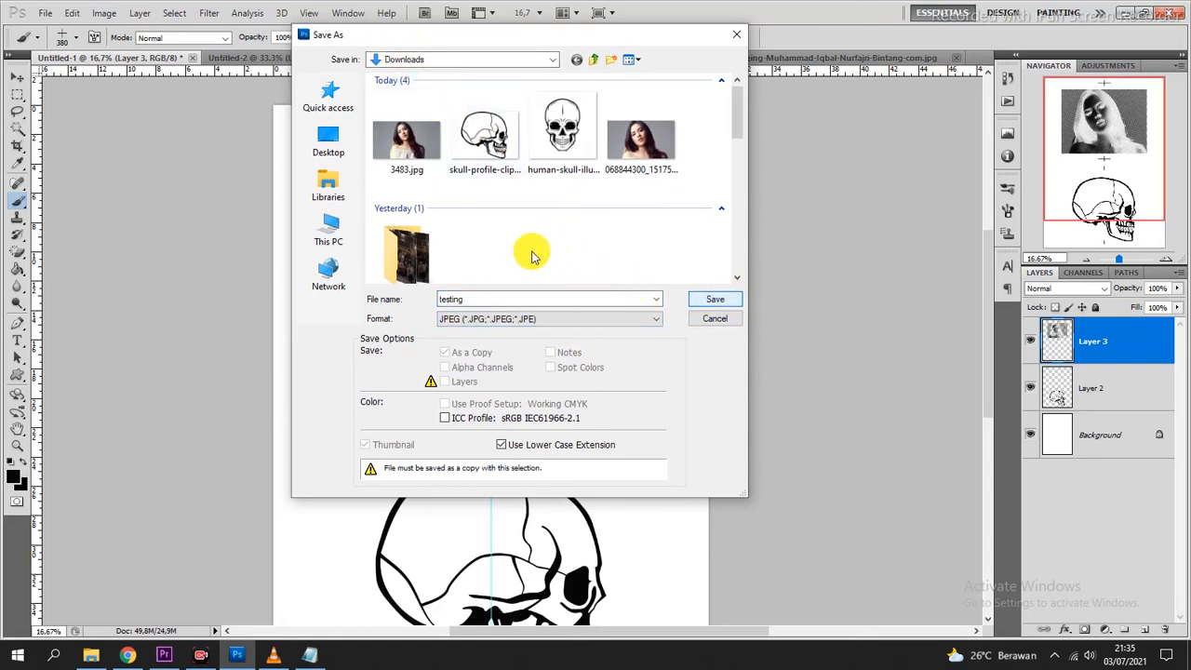
pyautogui.click(713, 299)
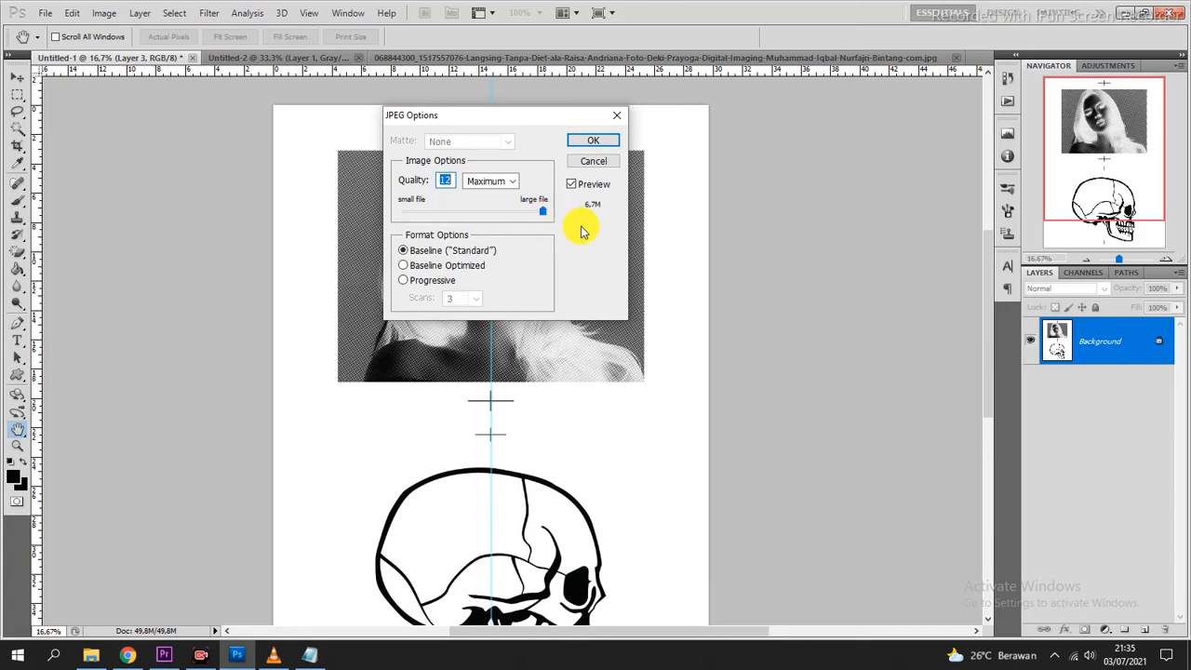
pyautogui.click(588, 147)
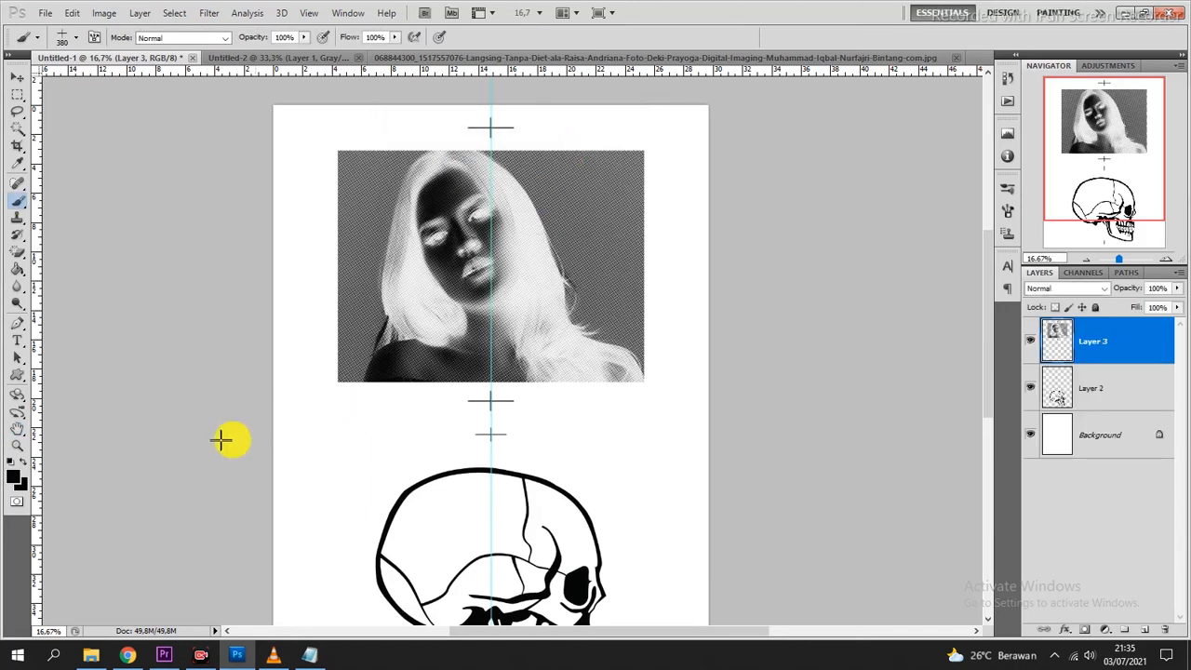
# Switch to File Explorer and open testing.jpg from the Downloads folder to check the exported layout.
pyautogui.click(90, 654)
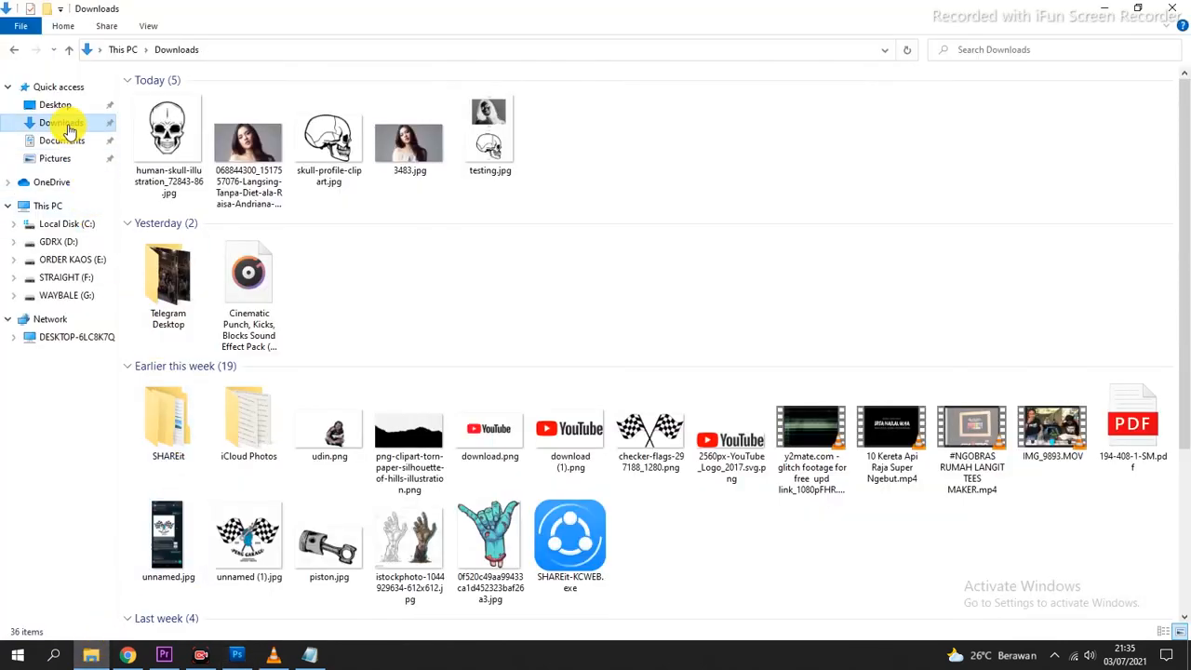
pyautogui.doubleClick(502, 139)
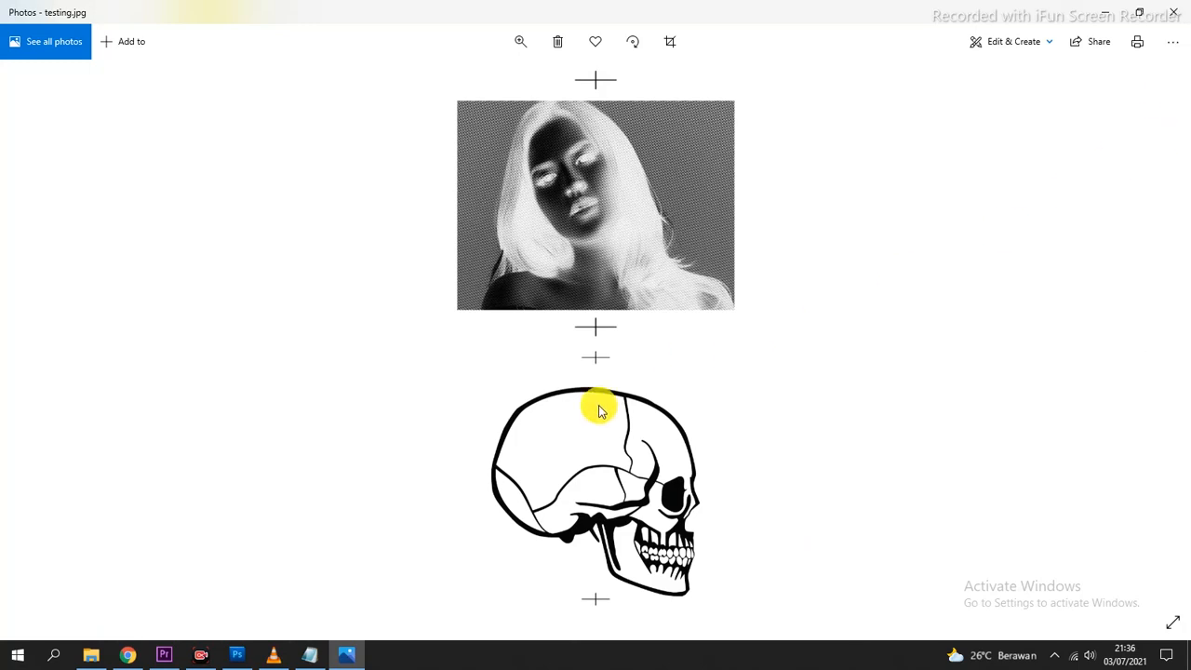
pyautogui.click(200, 655)
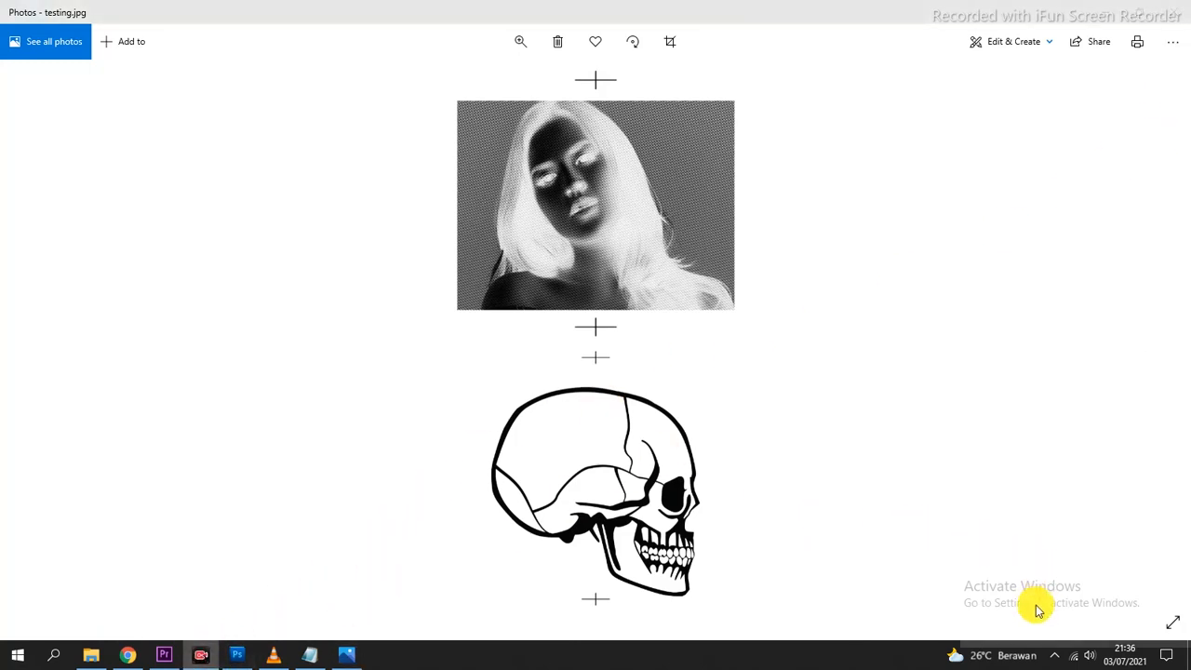